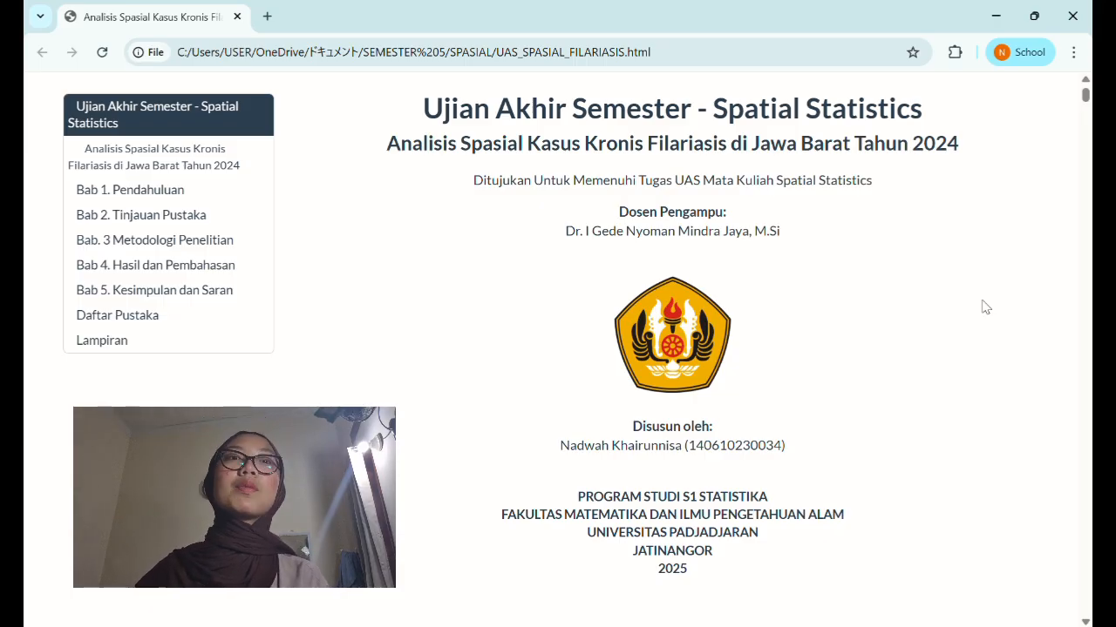
Read section 1.1 Latar Belakang, including the health determinant indicators X1 to X4.
scroll(984, 307, "down", 15)
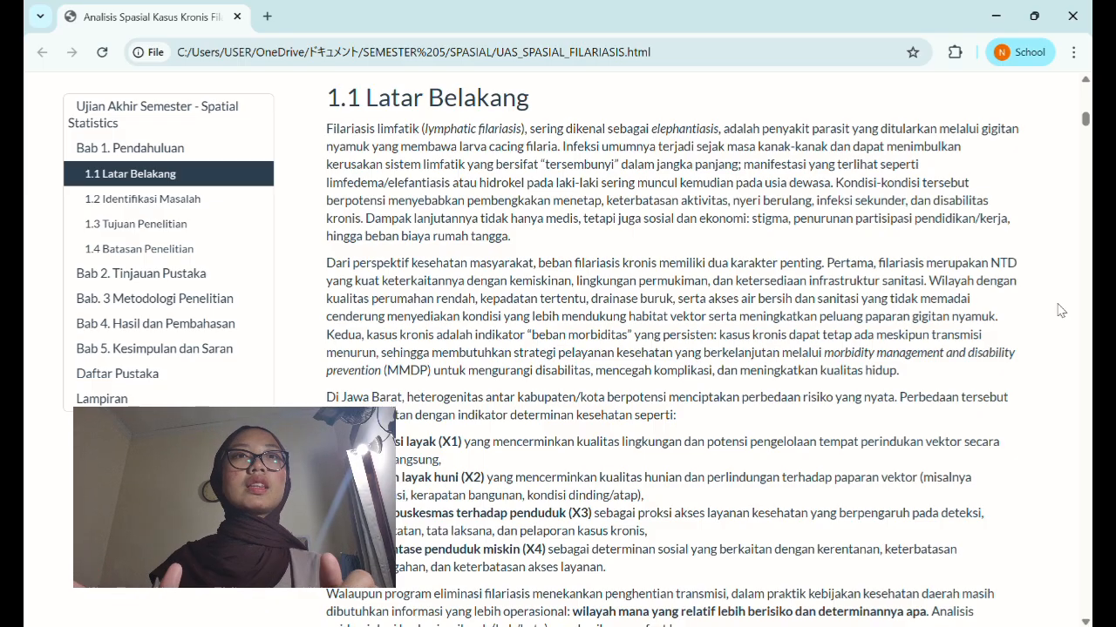
scroll(1060, 310, "down", 2)
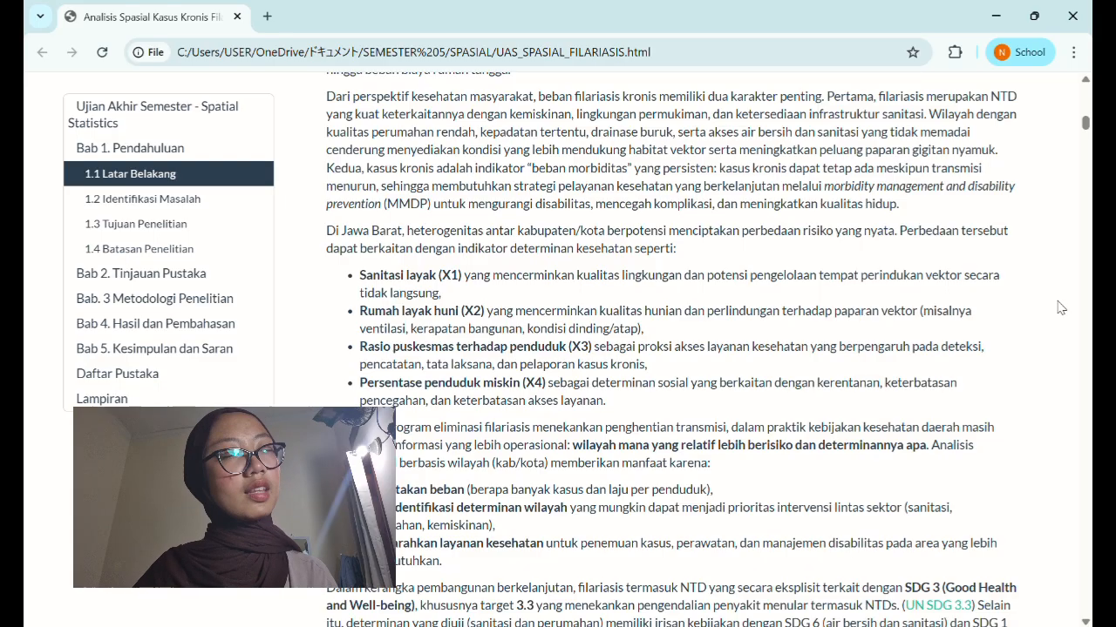
scroll(1060, 307, "down", 1)
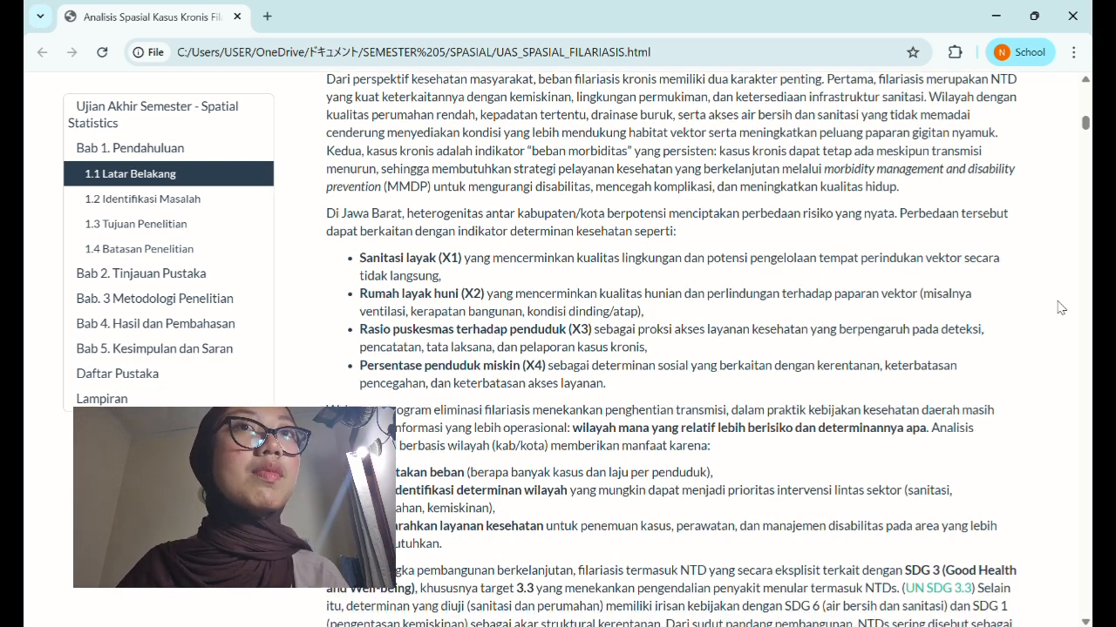
Go to section 1.2 Identifikasi Masalah and read the research questions, followed by the objectives in section 1.3 Tujuan Penelitian.
left_click(237, 202)
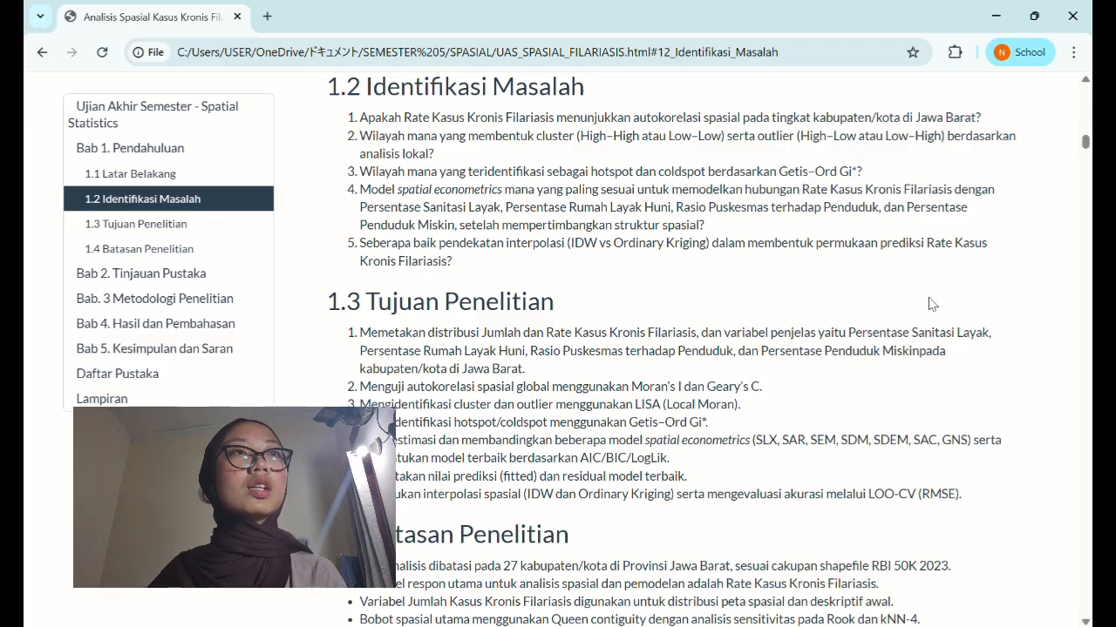
scroll(931, 304, "down", 1)
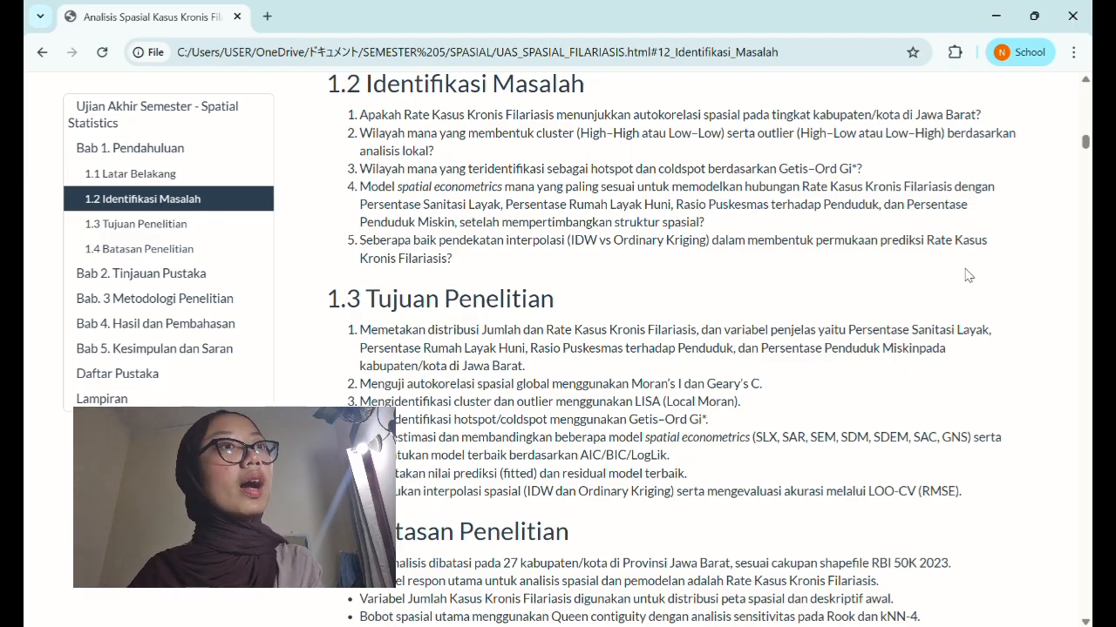
scroll(964, 276, "down", 2)
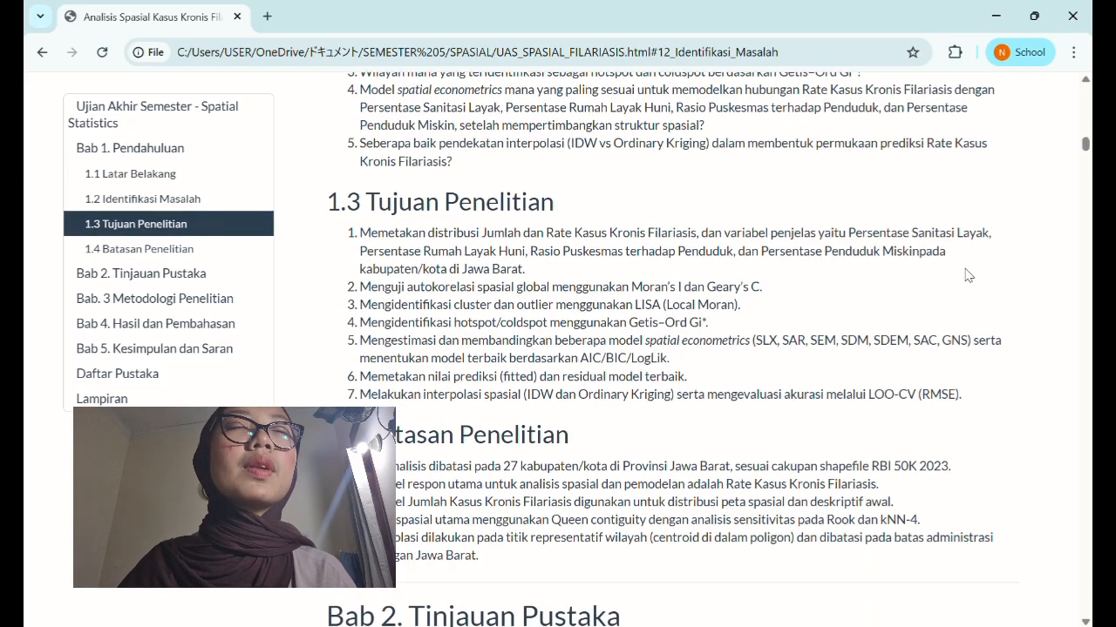
scroll(965, 275, "down", 1)
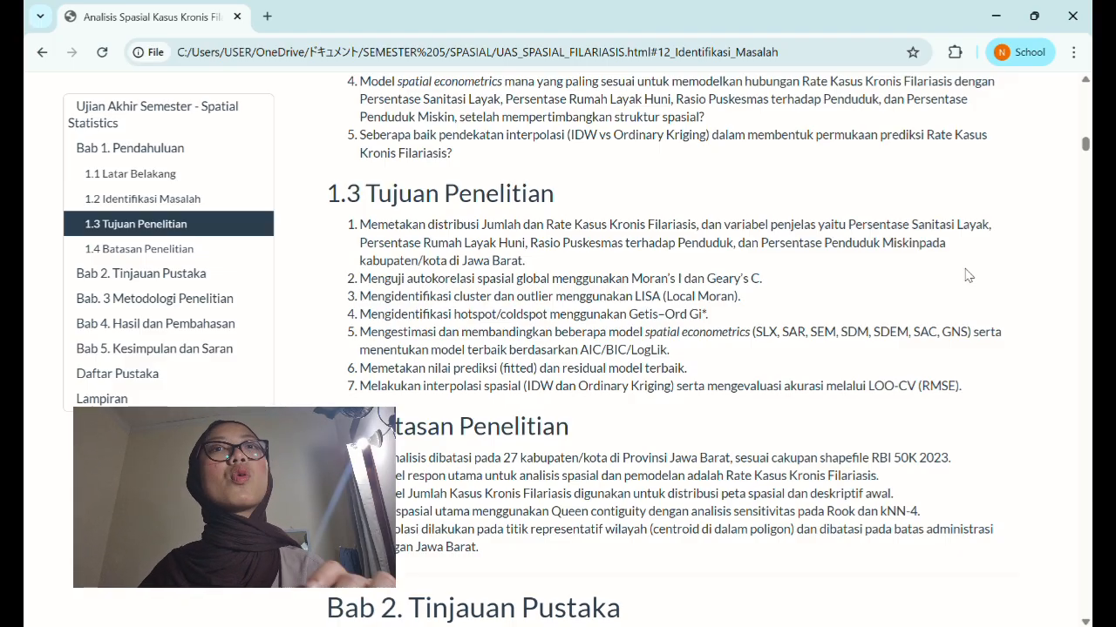
Open section 3.3 Metode Analisis dan Alur Kerja Penelitian and review the workflow from data preparation to Getis–Ord Gi* hotspots.
left_click(146, 300)
left_click(168, 281)
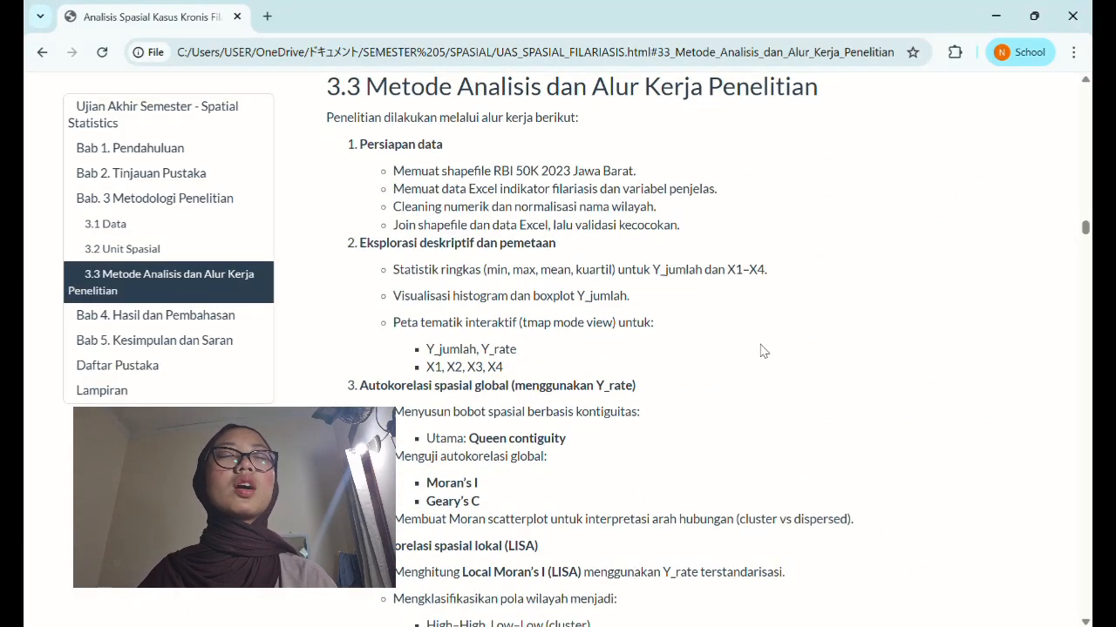
scroll(768, 367, "down", 1)
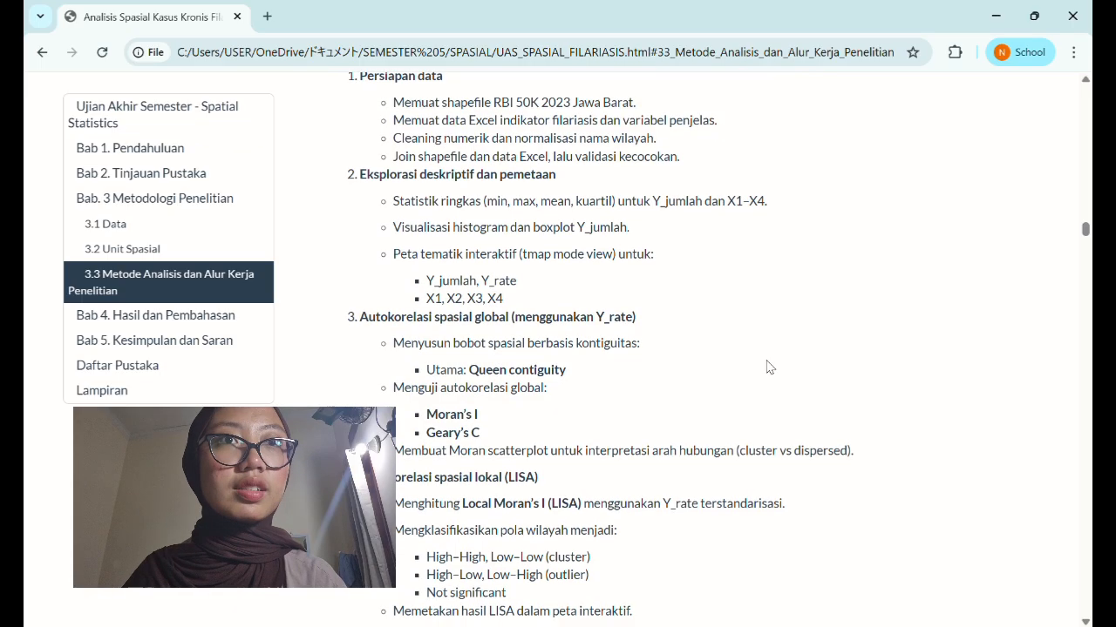
scroll(769, 367, "down", 1)
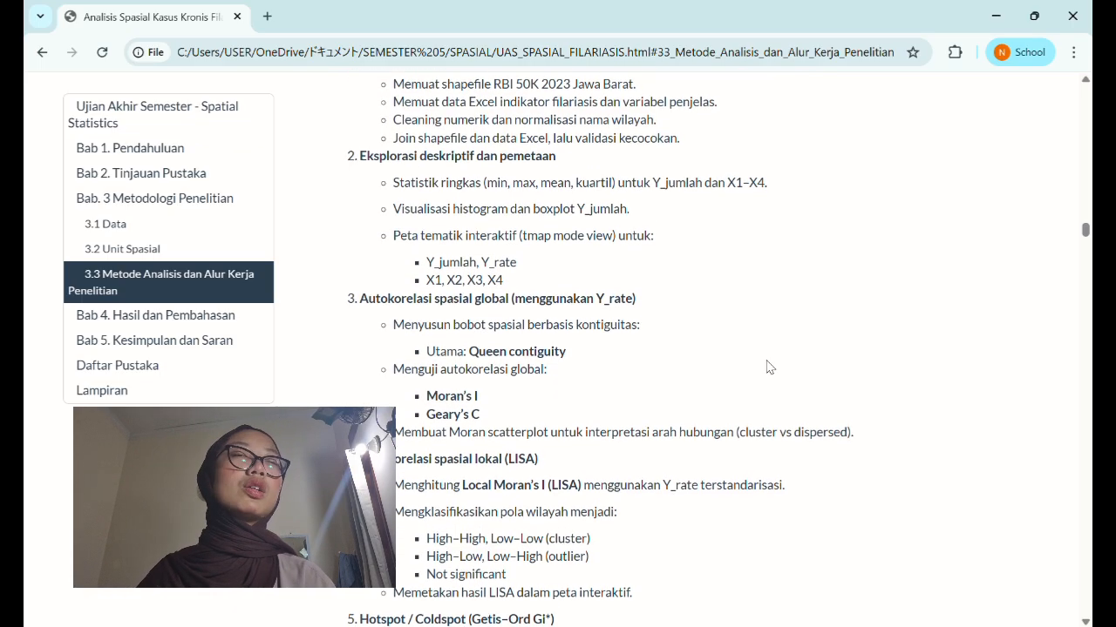
scroll(769, 367, "down", 3)
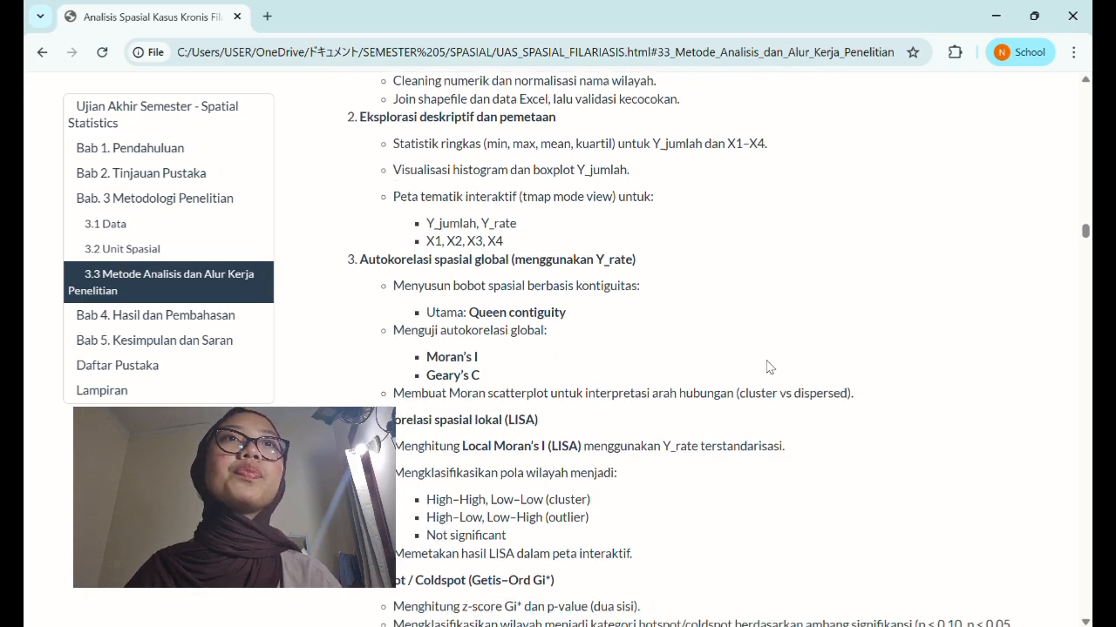
scroll(769, 366, "down", 2)
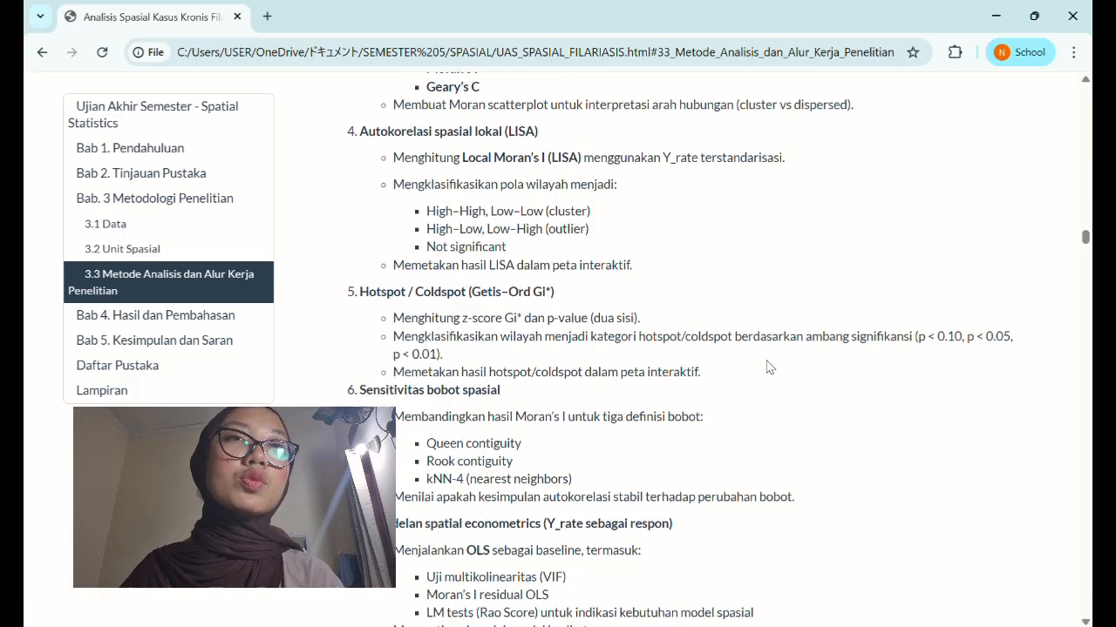
Review the remaining workflow stages in section 3.3, from spatial weight sensitivity through econometric modelling to spatial interpolation.
scroll(842, 311, "down", 1)
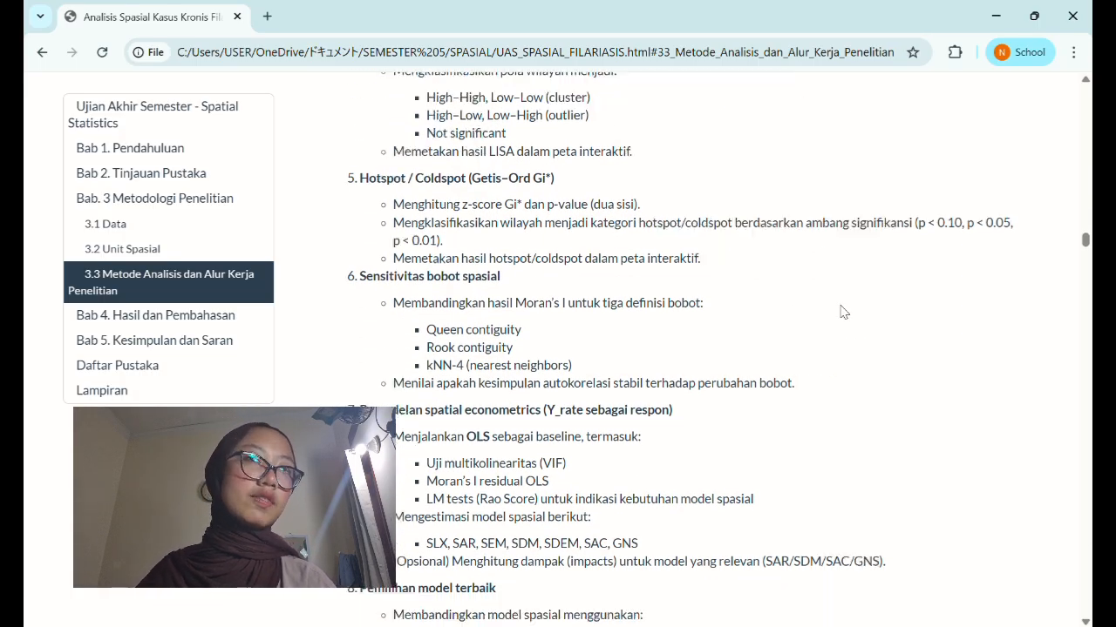
scroll(842, 311, "down", 2)
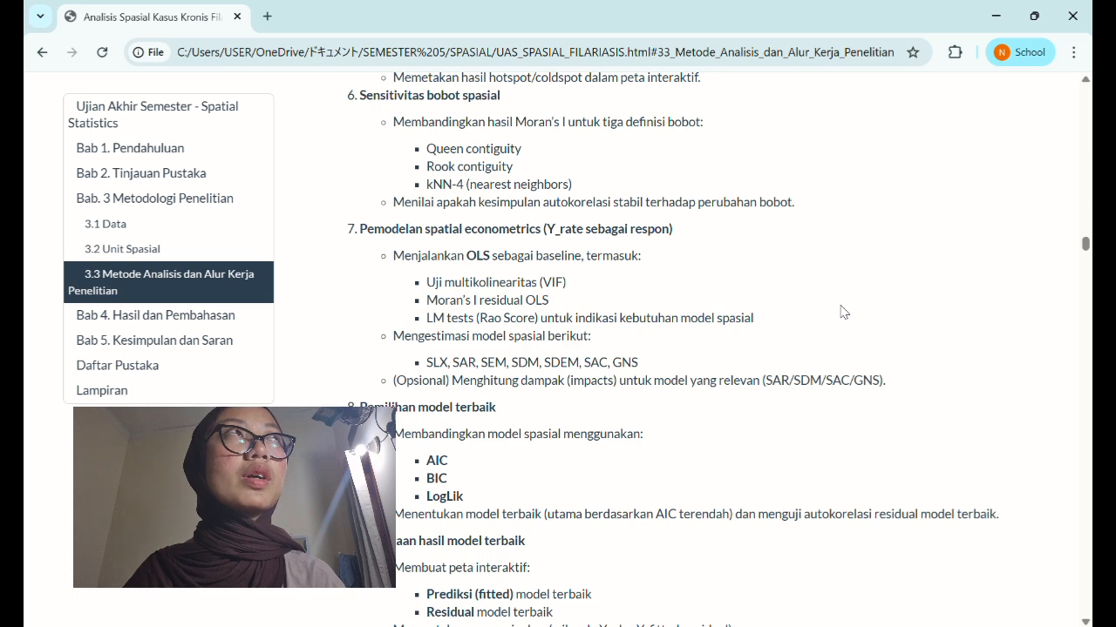
scroll(842, 311, "down", 1)
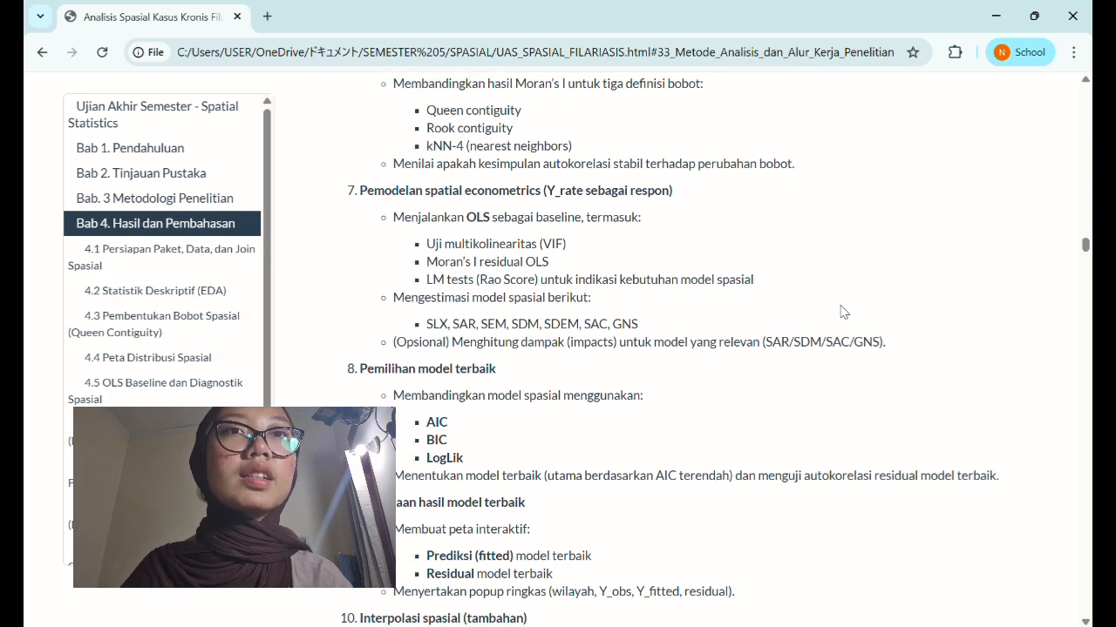
scroll(843, 311, "down", 3)
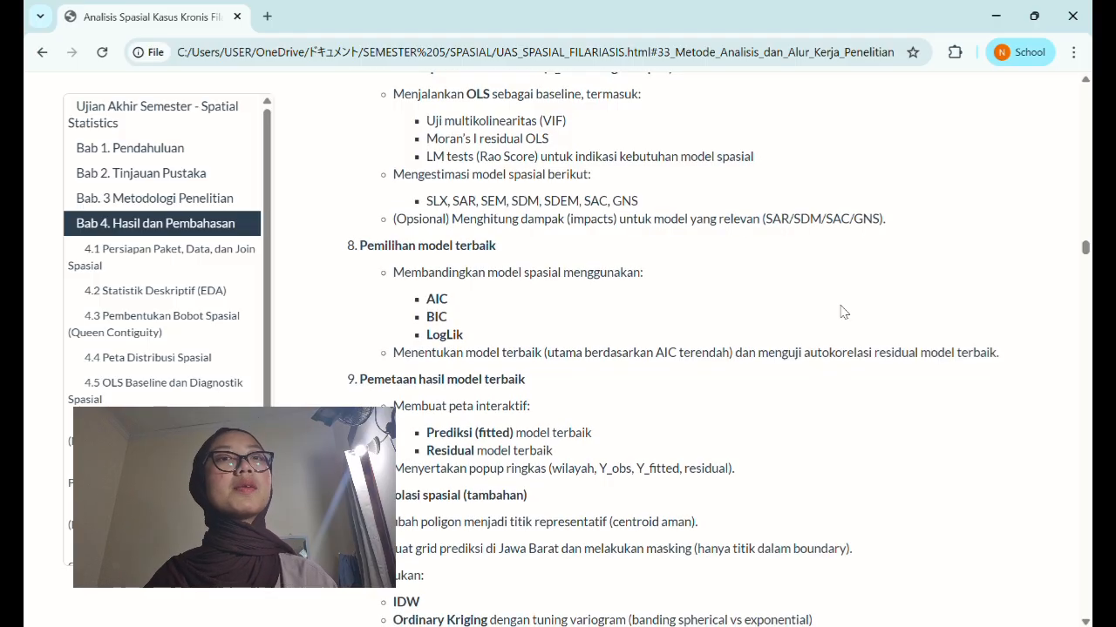
scroll(843, 311, "down", 2)
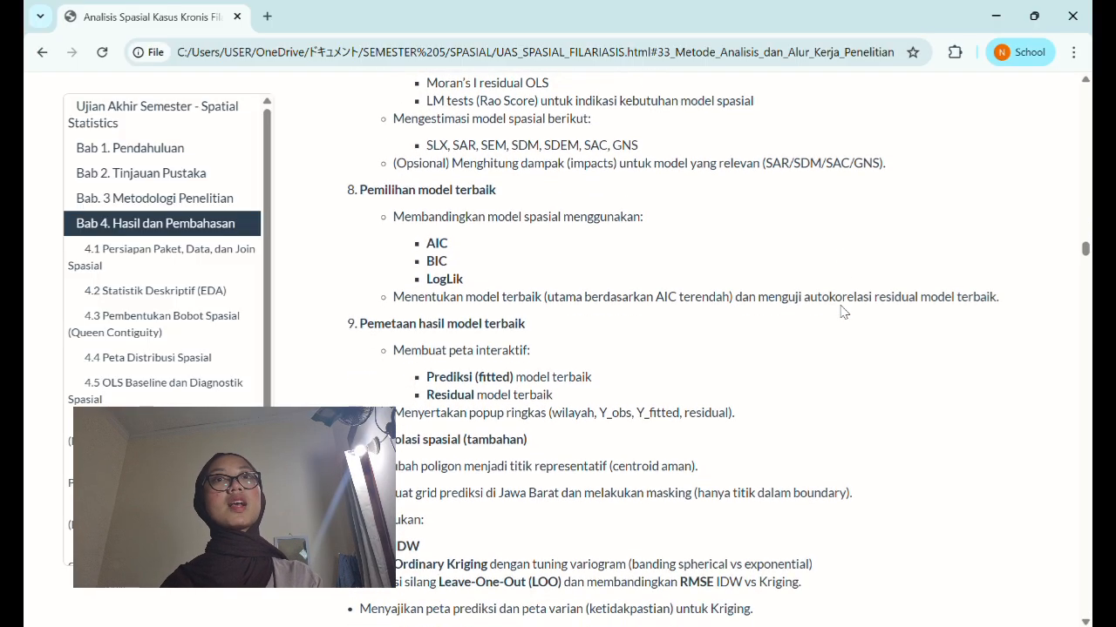
scroll(842, 311, "down", 2)
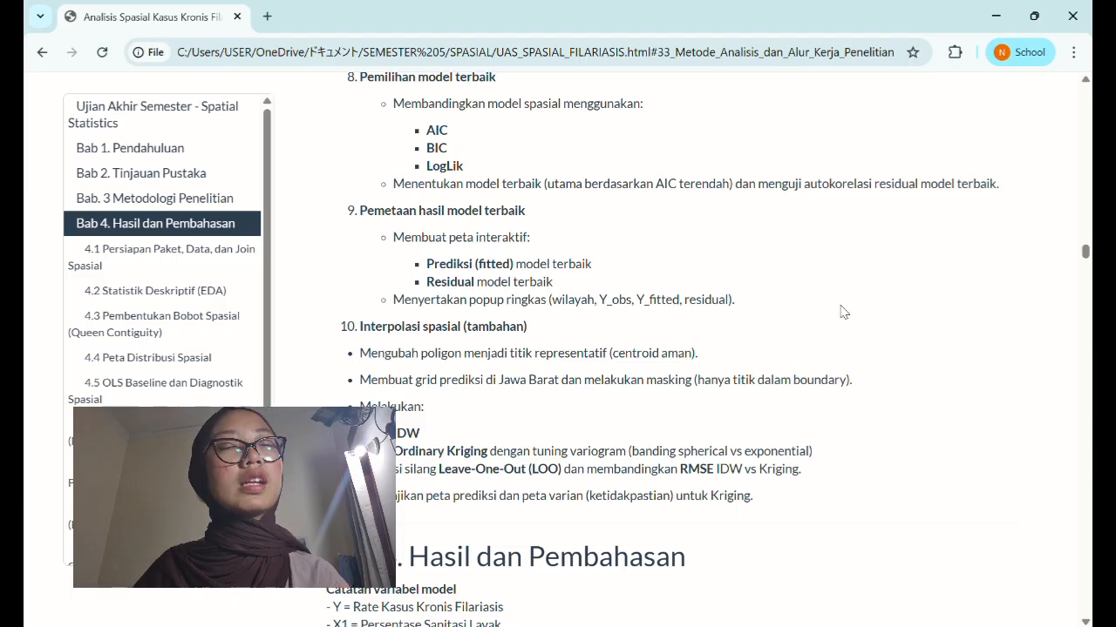
scroll(843, 311, "down", 4)
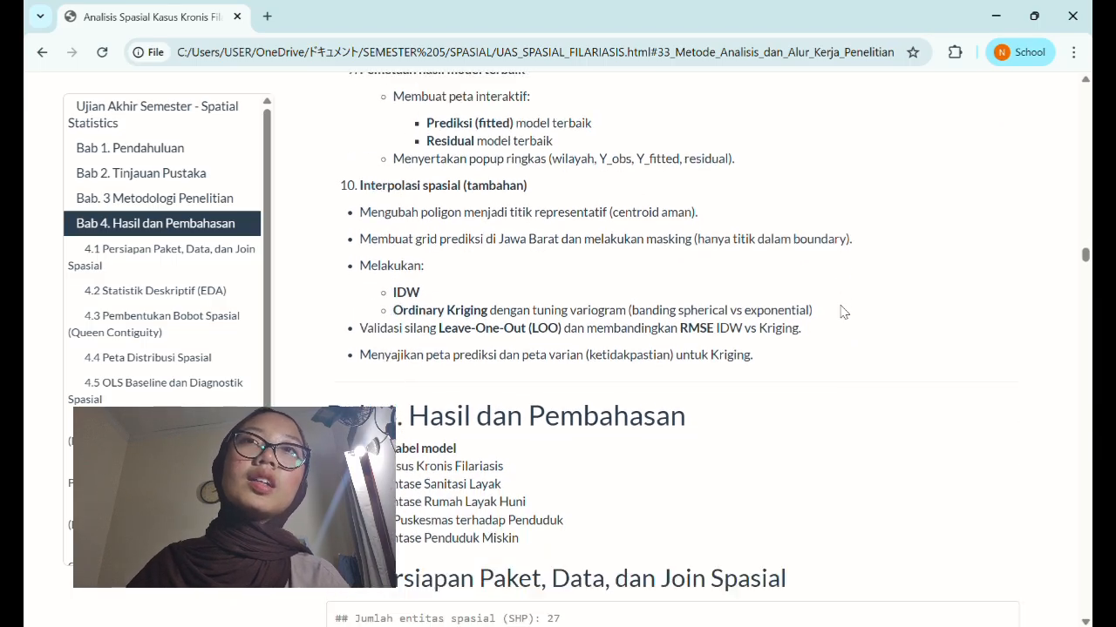
Examine the data join check in section 4.1 and the descriptive statistics table in section 4.2.
scroll(843, 311, "down", 2)
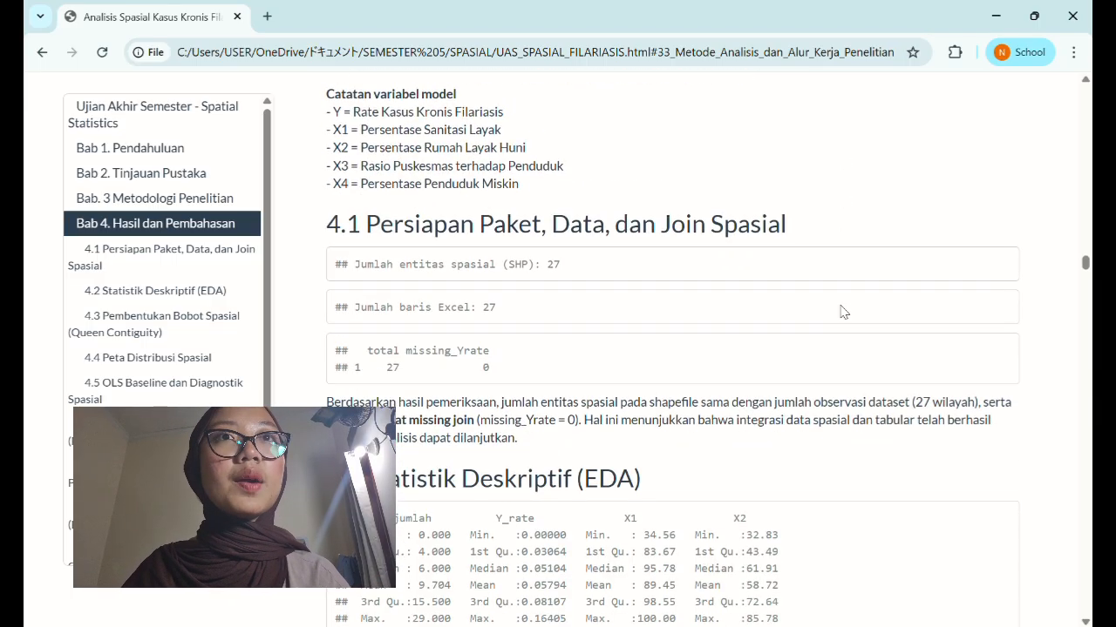
scroll(843, 311, "down", 4)
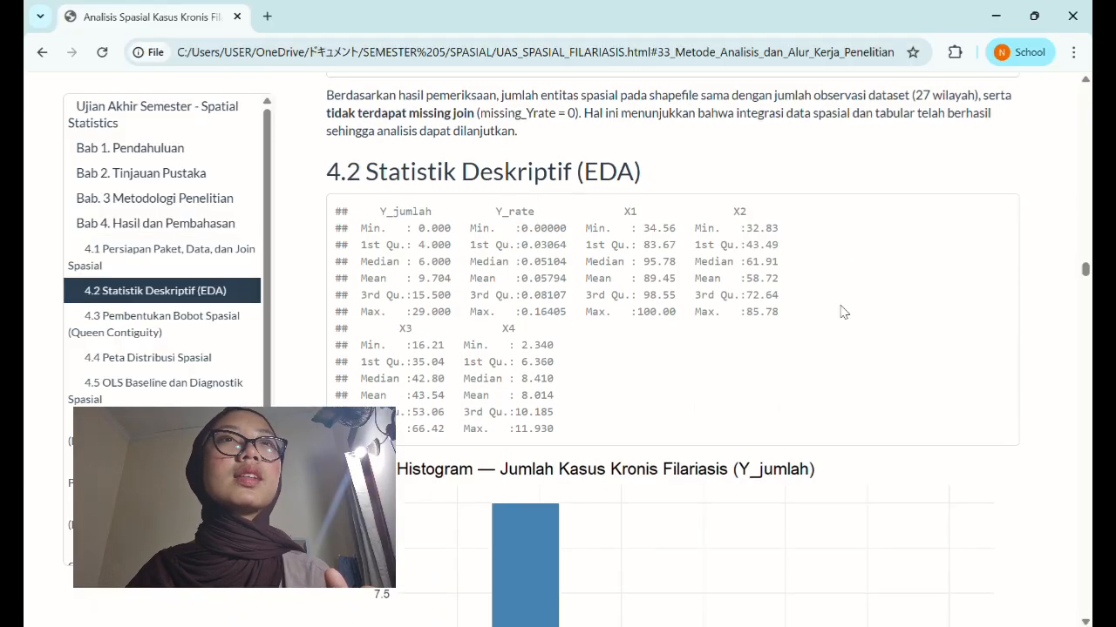
scroll(843, 311, "down", 1)
scroll(843, 311, "down", 7)
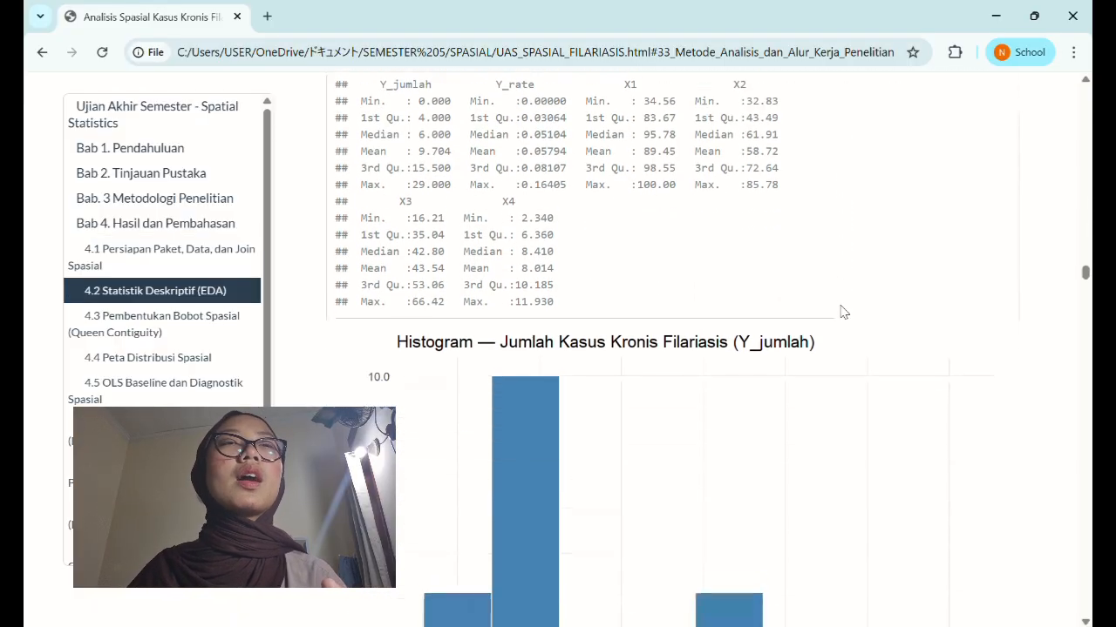
Examine the histogram and boxplot of Jumlah Kasus Kronis Filariasis in section 4.2.
scroll(843, 311, "up", 5)
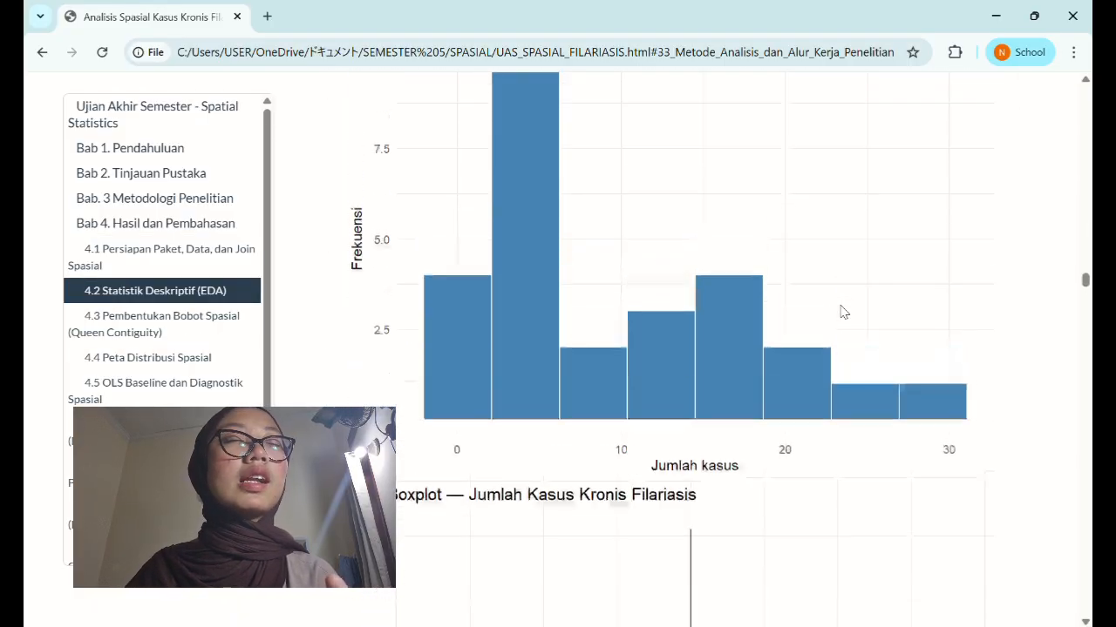
scroll(843, 311, "down", 4)
scroll(843, 311, "up", 2)
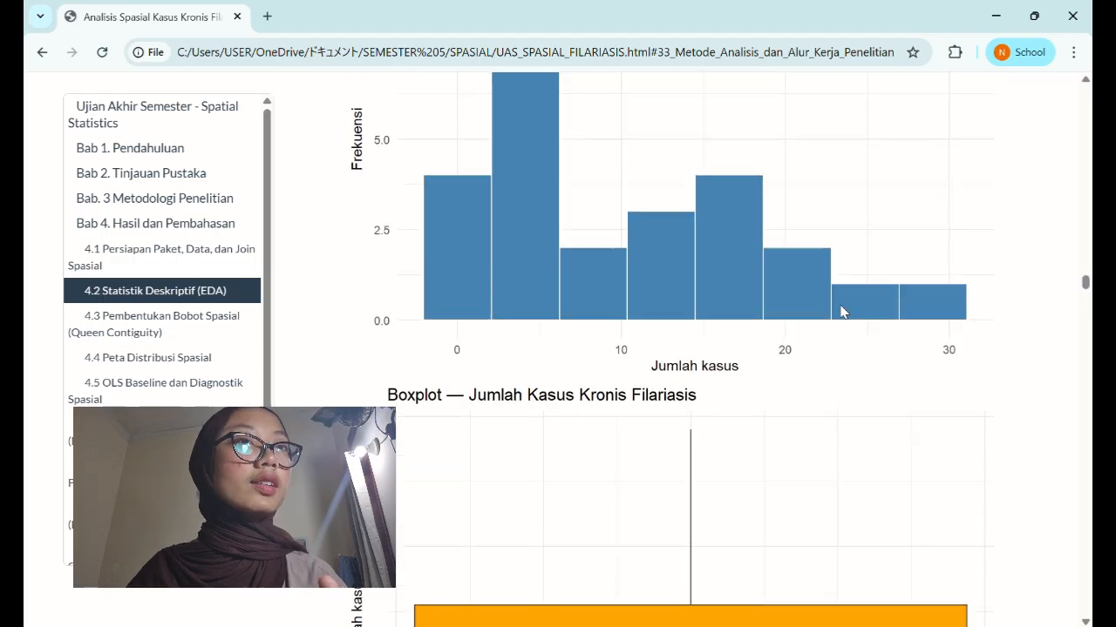
scroll(843, 311, "down", 3)
scroll(843, 311, "down", 1)
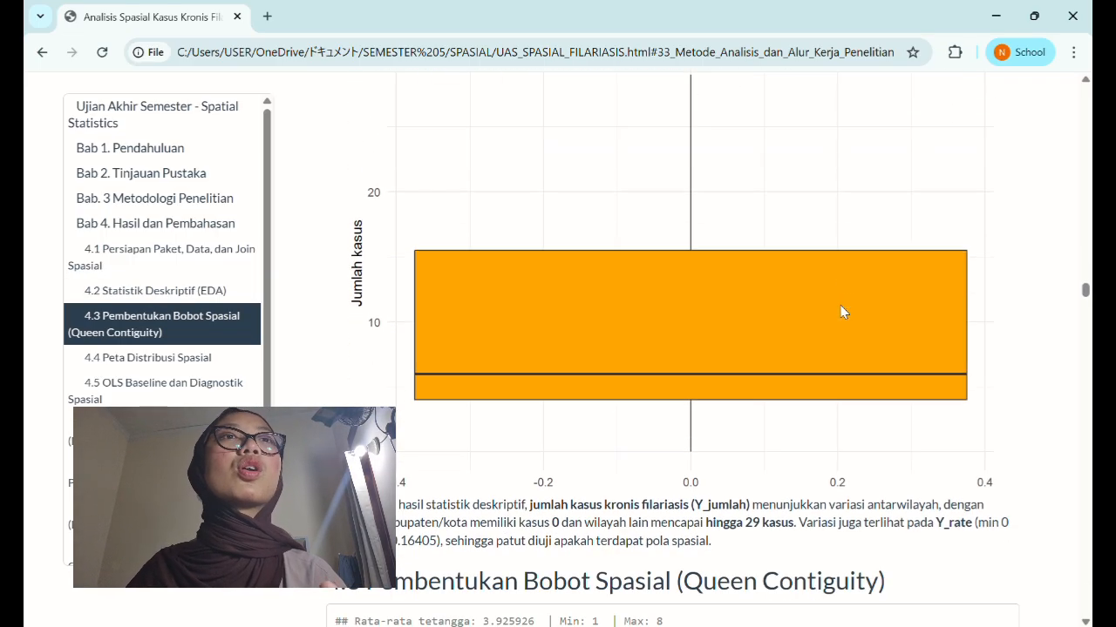
scroll(843, 311, "up", 1)
scroll(843, 311, "down", 1)
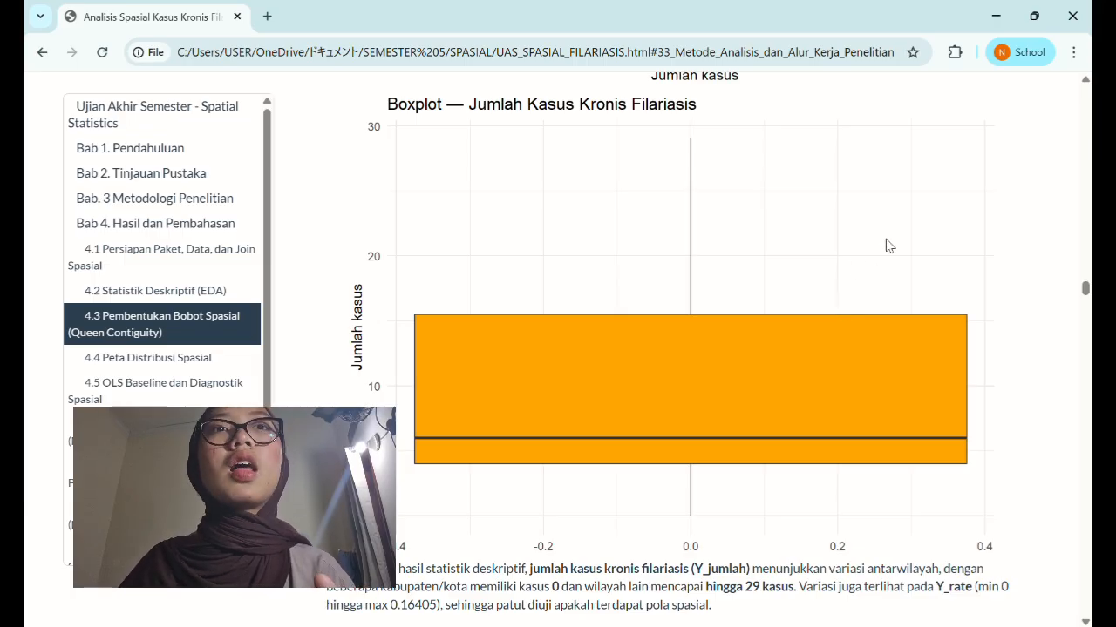
Read the Queen contiguity spatial weights in section 4.3 Pembentukan Bobot Spasial.
scroll(886, 246, "down", 4)
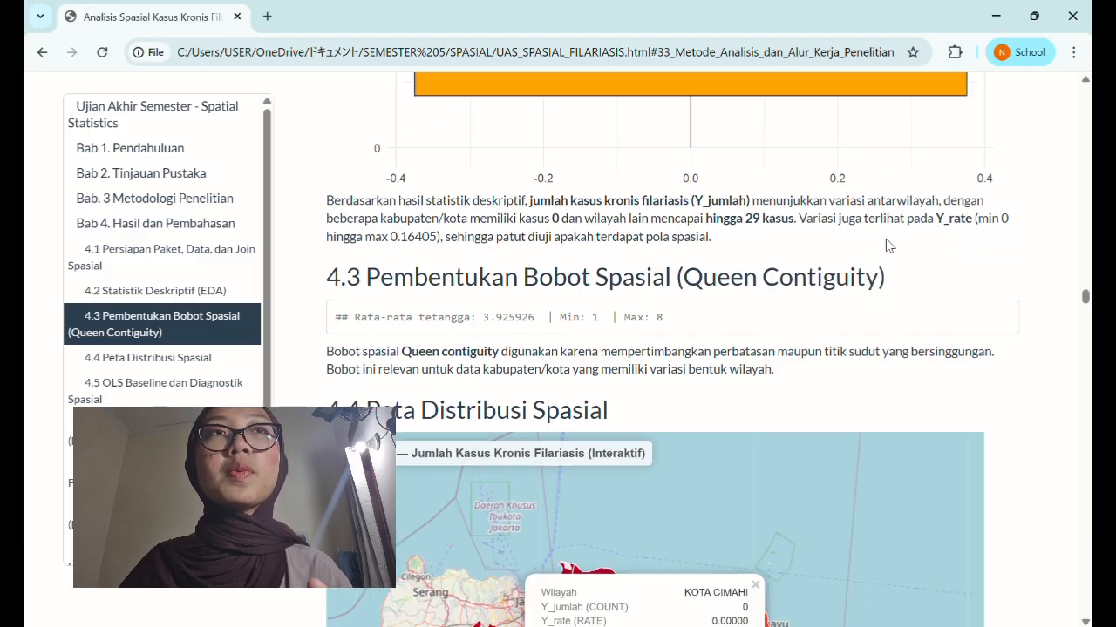
scroll(890, 246, "down", 1)
scroll(894, 249, "down", 2)
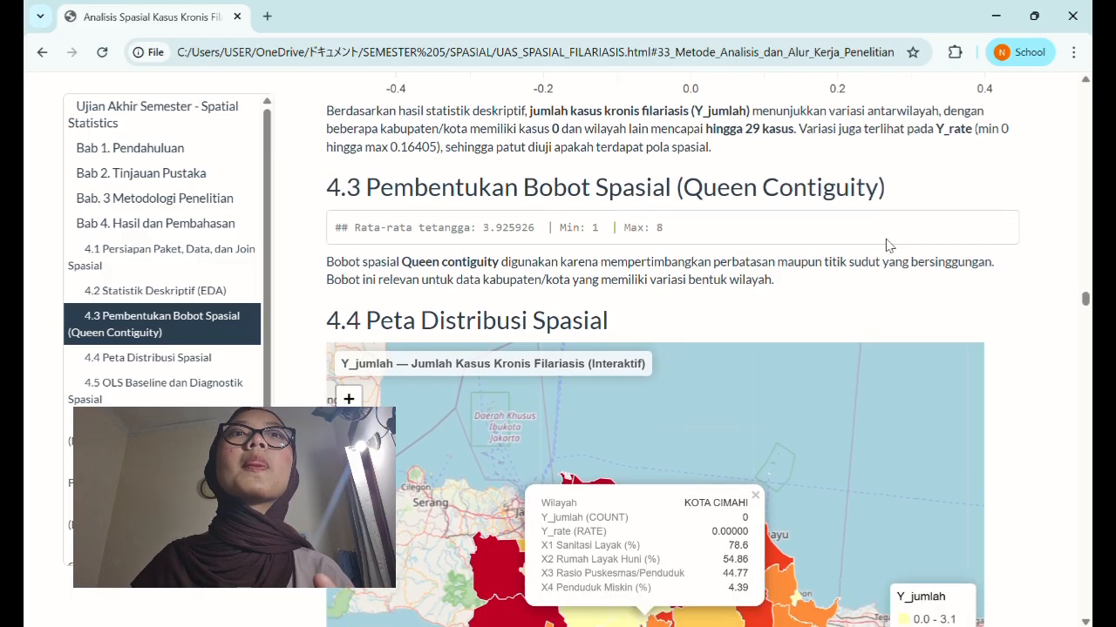
View the interactive Y_jumlah map in section 4.4 Peta Distribusi Spasial and show the details for Kota Cimahi.
scroll(999, 299, "down", 1)
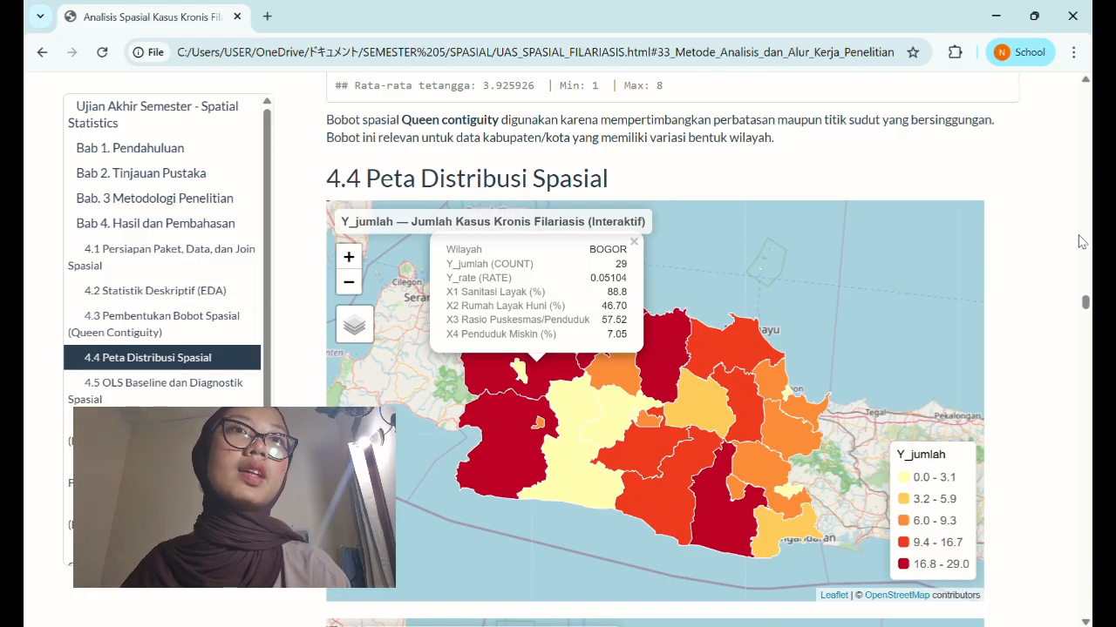
scroll(1081, 241, "down", 1)
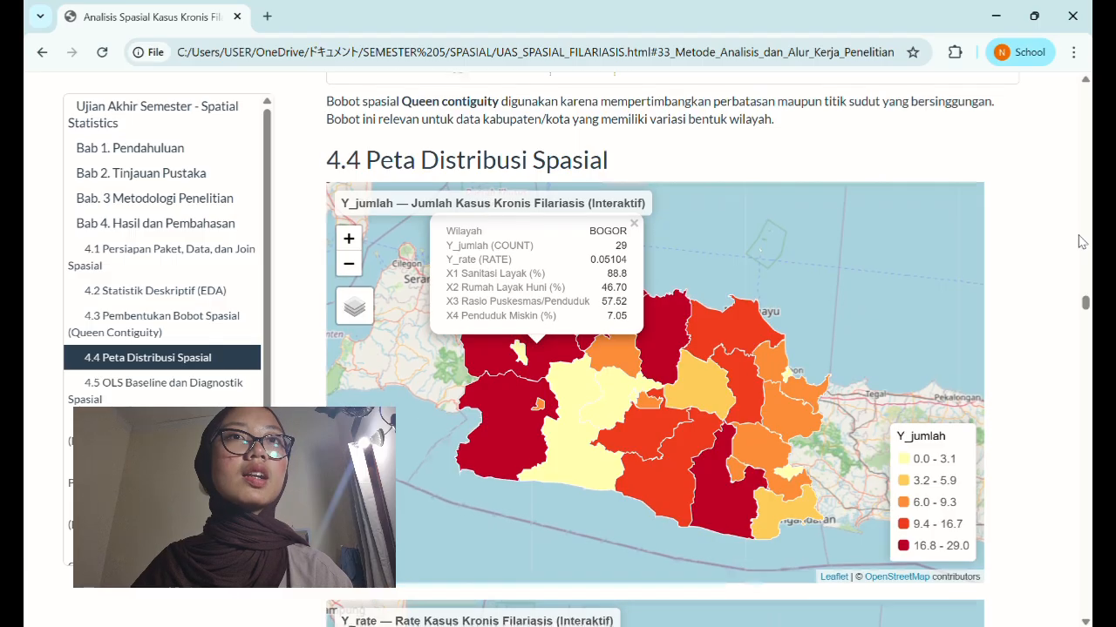
scroll(1081, 241, "down", 1)
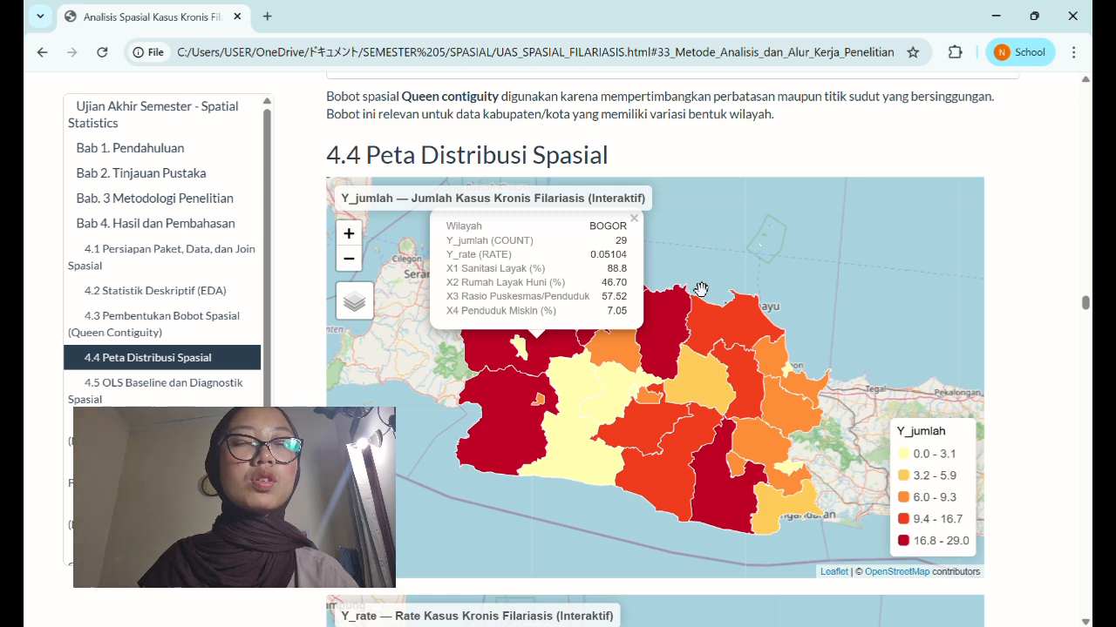
left_click(639, 392)
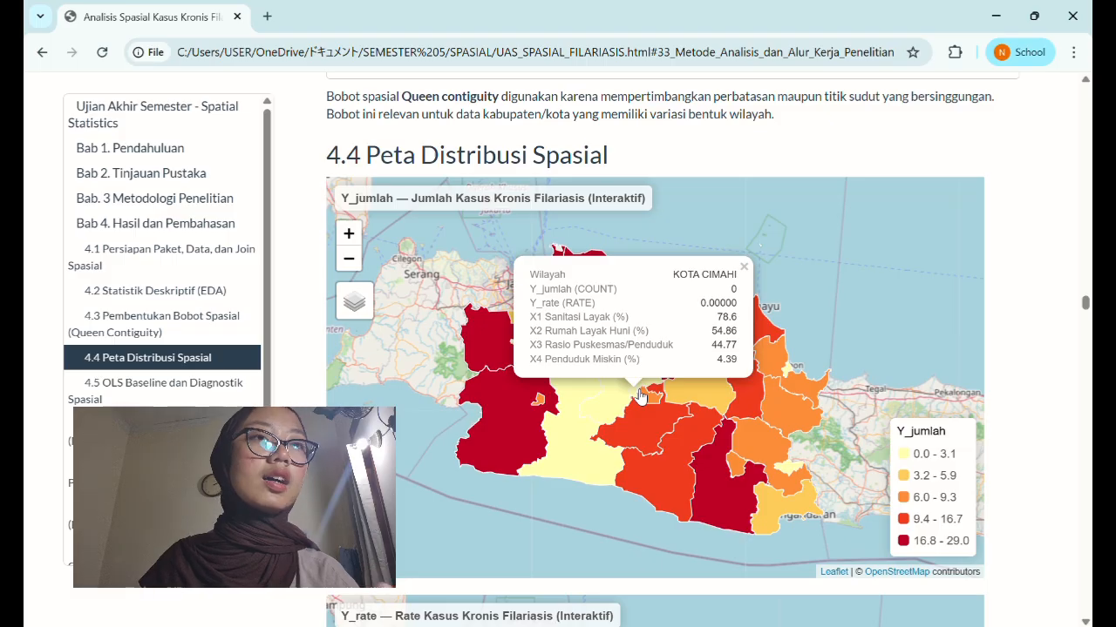
Inspect Kota Sukabumi and the pale region east of it on the interactive Y_rate map of filariasis case rates.
scroll(1065, 364, "down", 5)
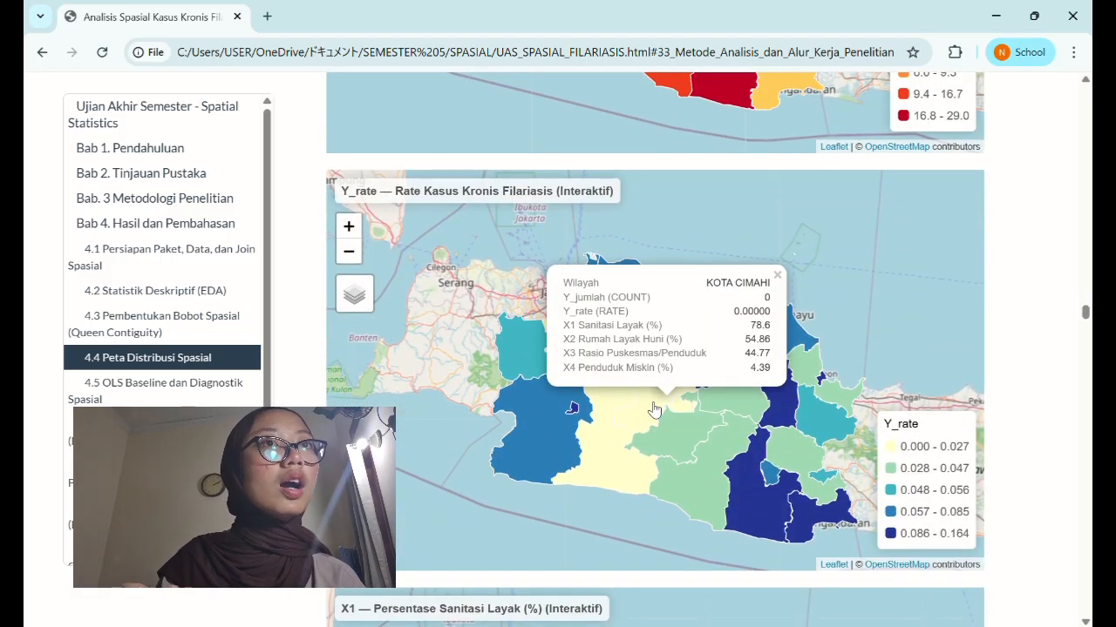
left_click(582, 407)
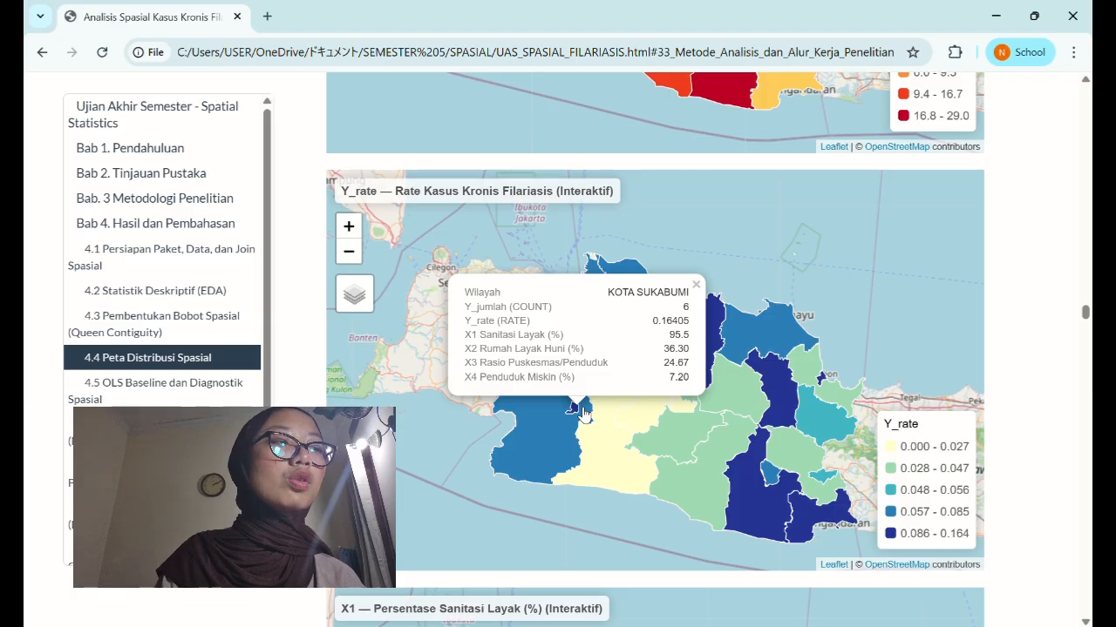
left_click(619, 440)
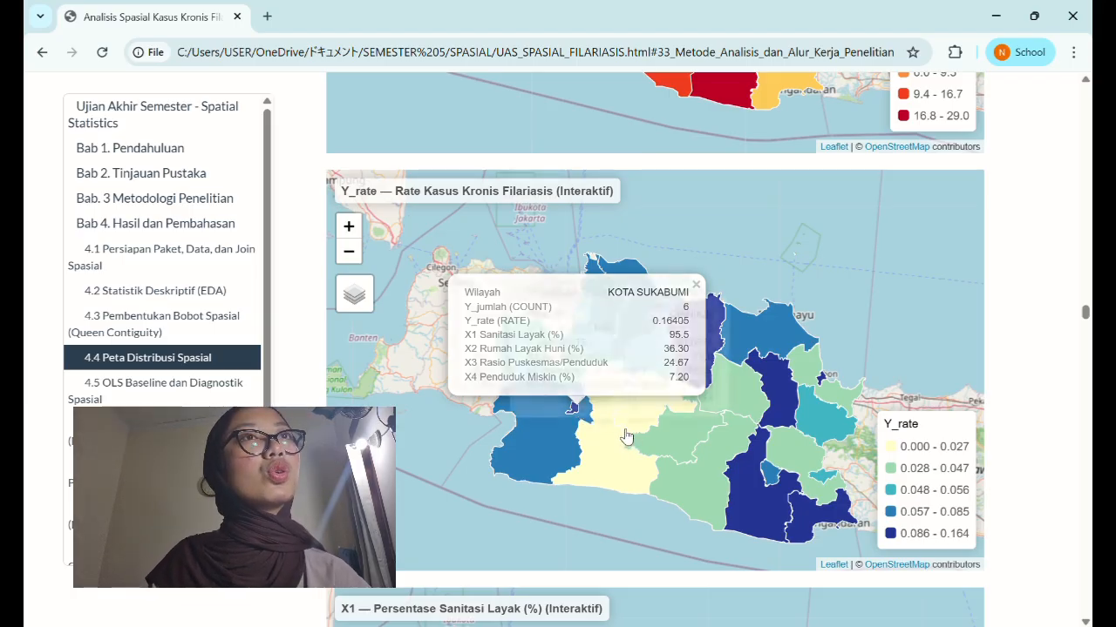
Dismiss the Kota Sukabumi details and show those for Kota Cimahi on the Y_rate map.
left_click(855, 336)
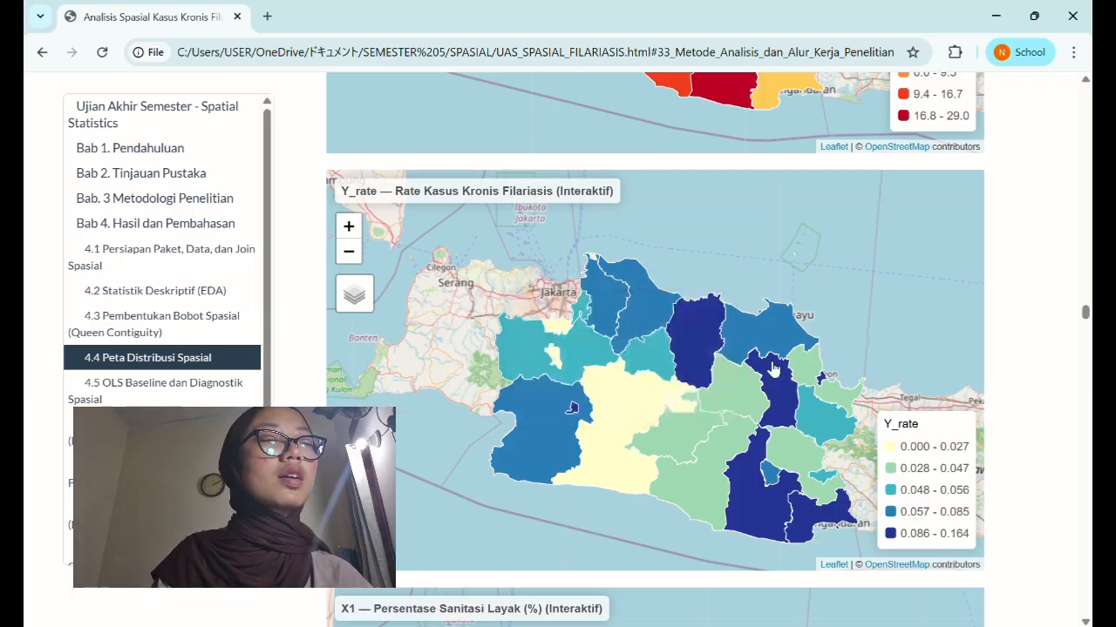
left_click(672, 408)
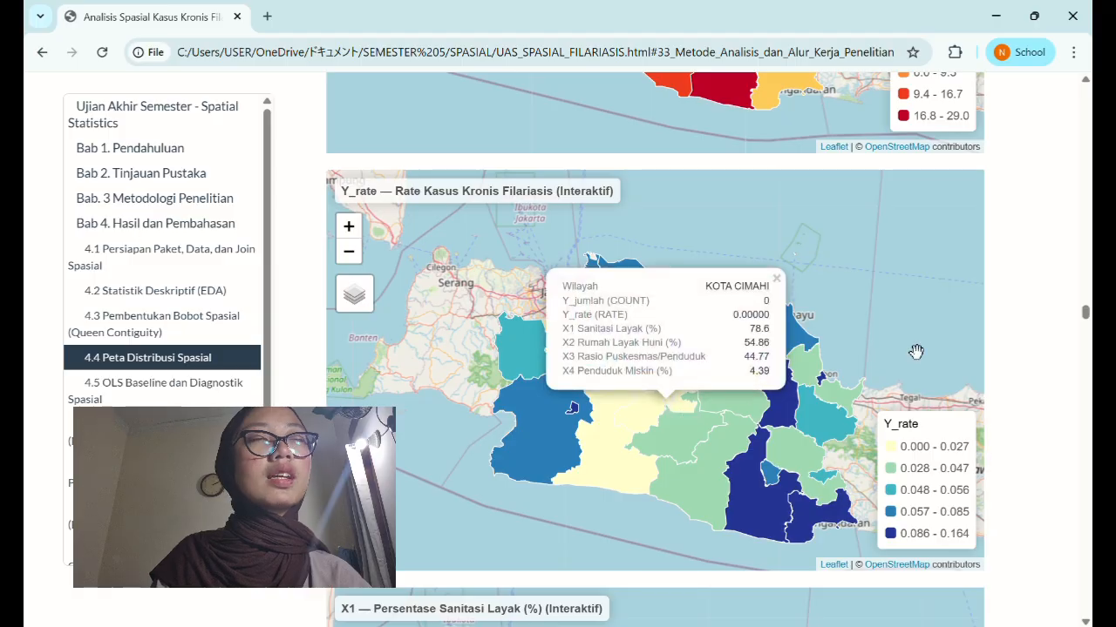
View the X1 Persentase Sanitasi Layak map and show the details for Sukabumi, the dark region west of Indramayu, and Pangandaran.
scroll(1057, 375, "down", 3)
scroll(1057, 375, "down", 1)
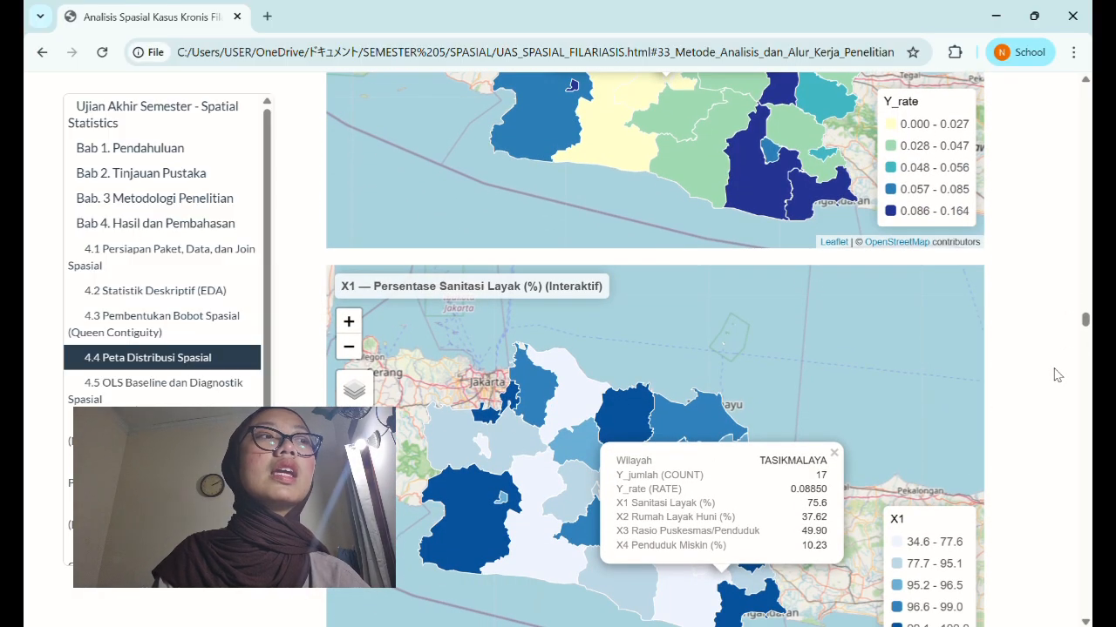
scroll(1057, 375, "down", 1)
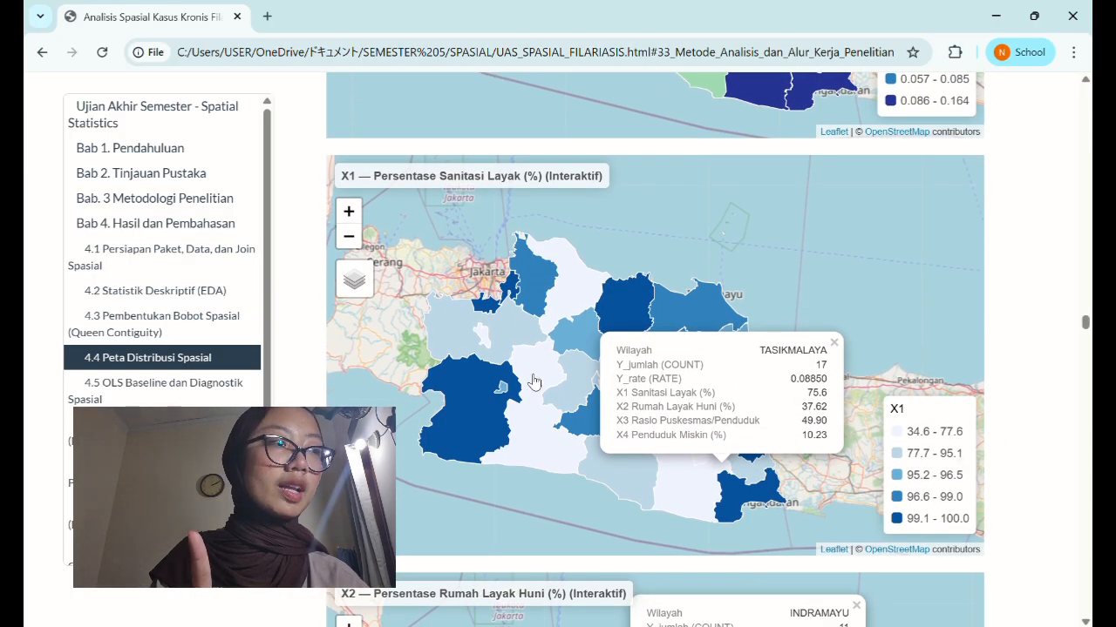
left_click(498, 386)
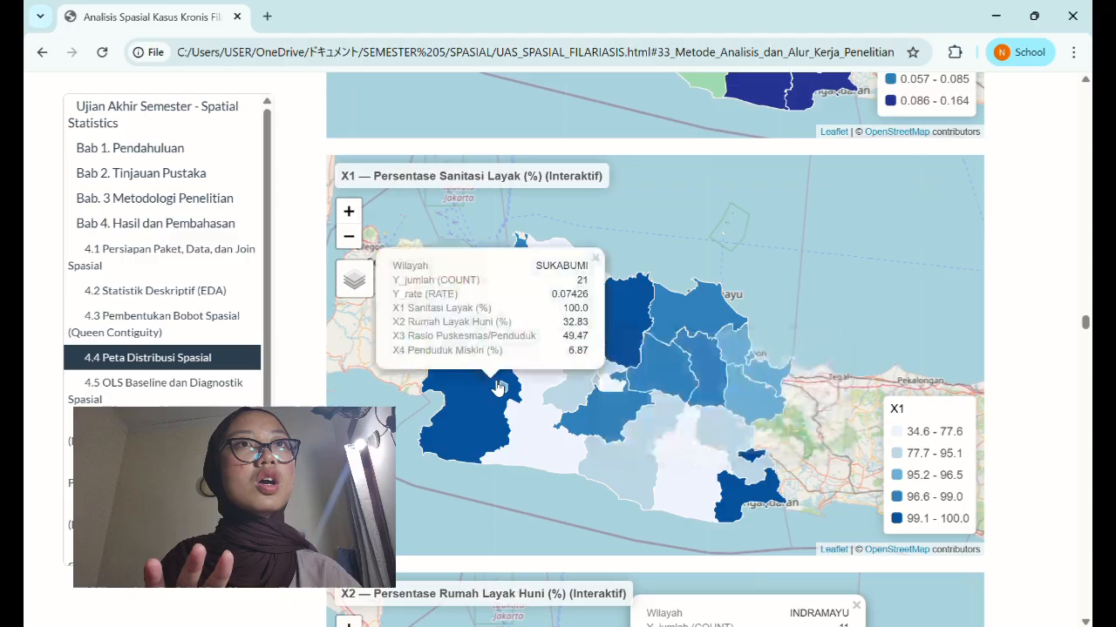
left_click(633, 303)
left_click(737, 506)
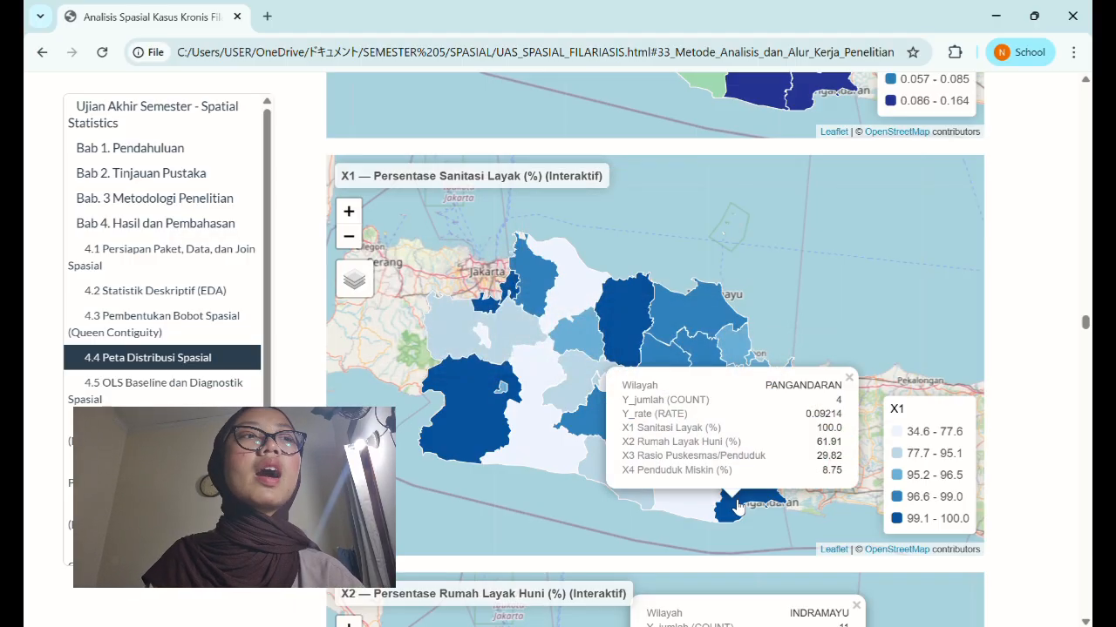
Compare the Indramayu and Tasikmalaya details on the X1 sanitation map.
left_click(678, 340)
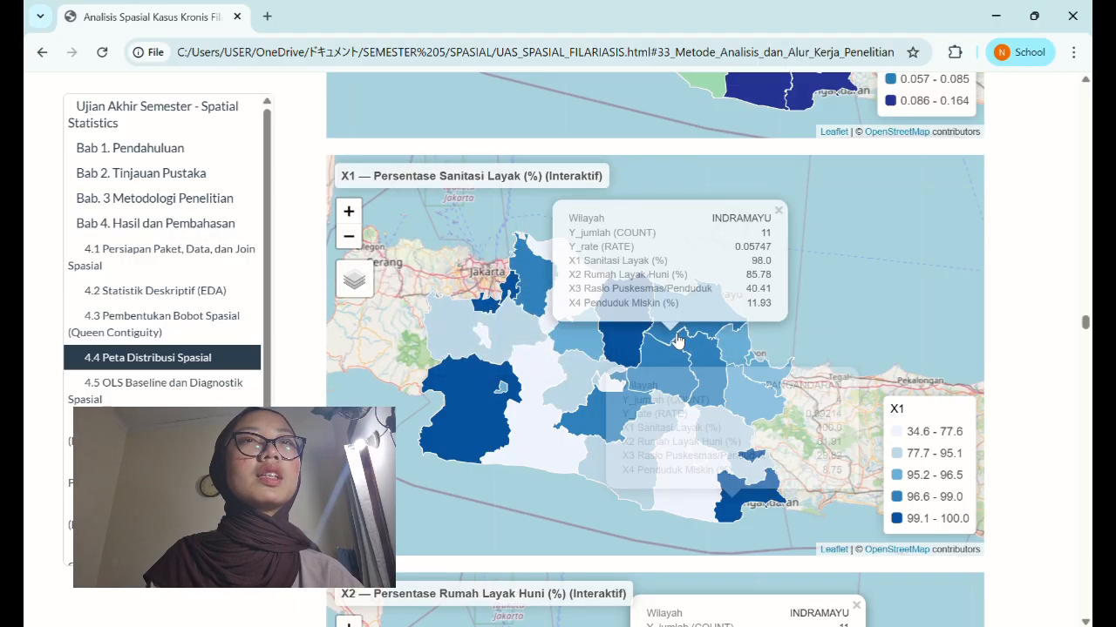
left_click(749, 462)
left_click(710, 477)
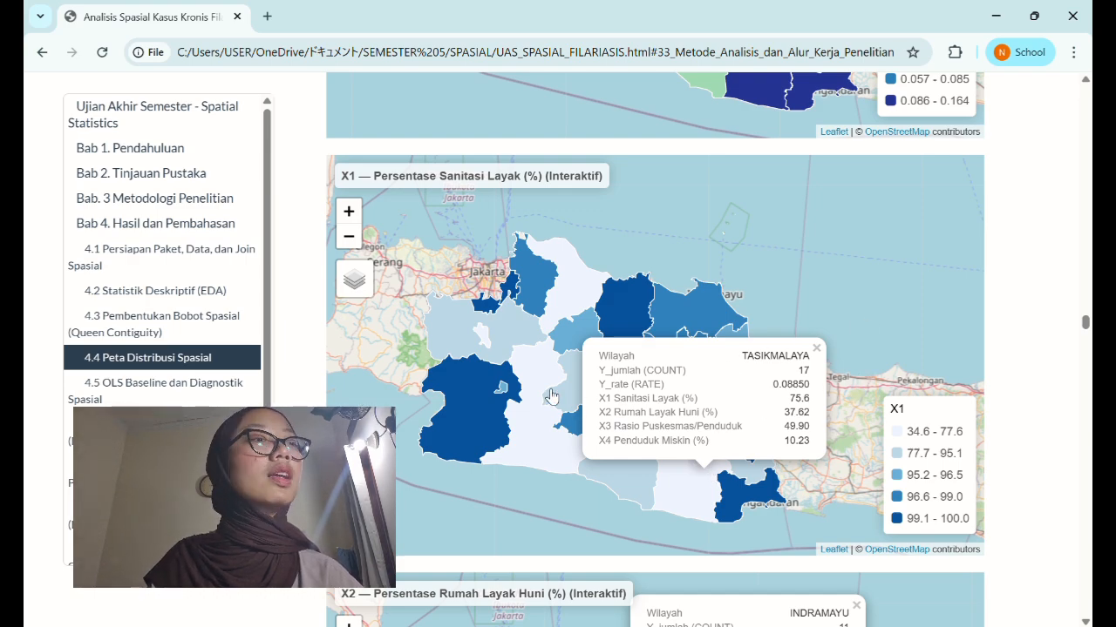
left_click(704, 483)
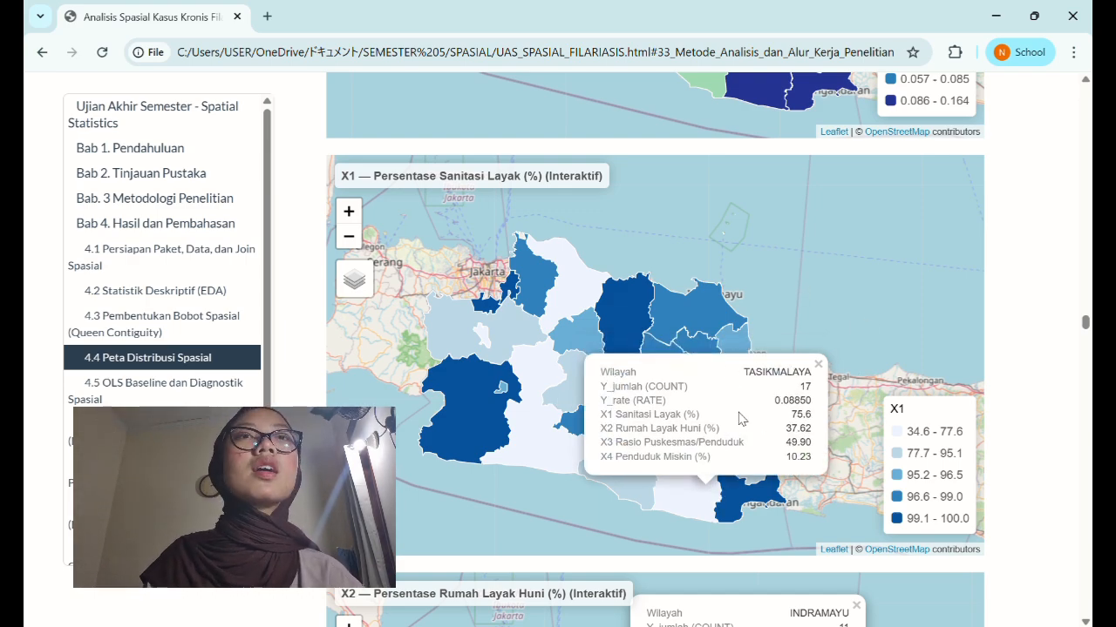
View the X2 Persentase Rumah Layak Huni map and show the details for Indramayu, Garut and Subang.
scroll(1014, 323, "down", 5)
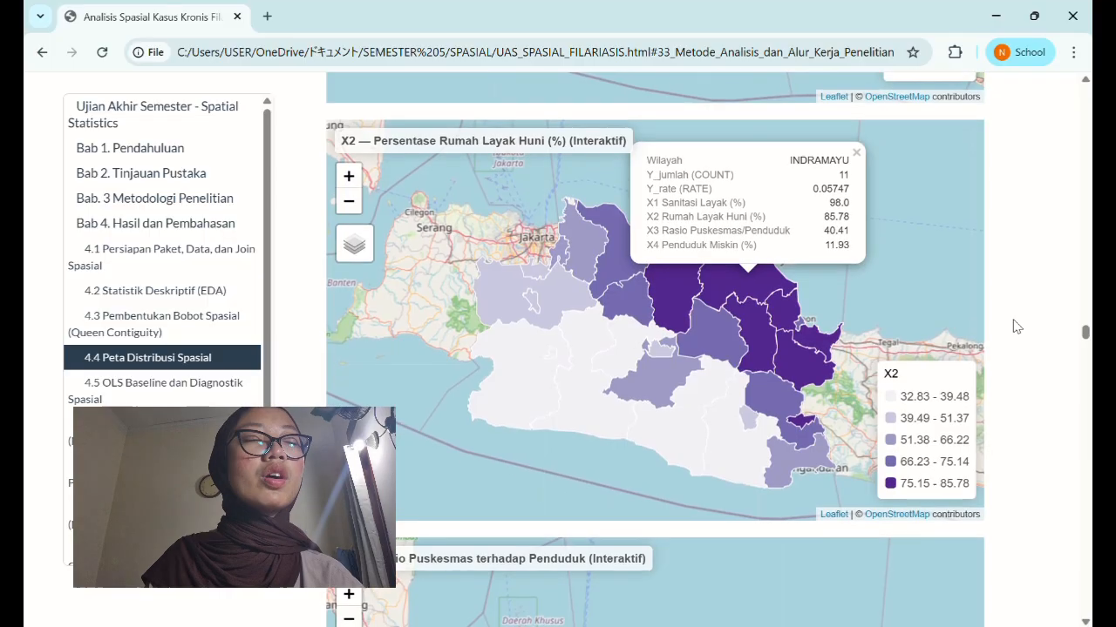
left_click(753, 286)
left_click(753, 286)
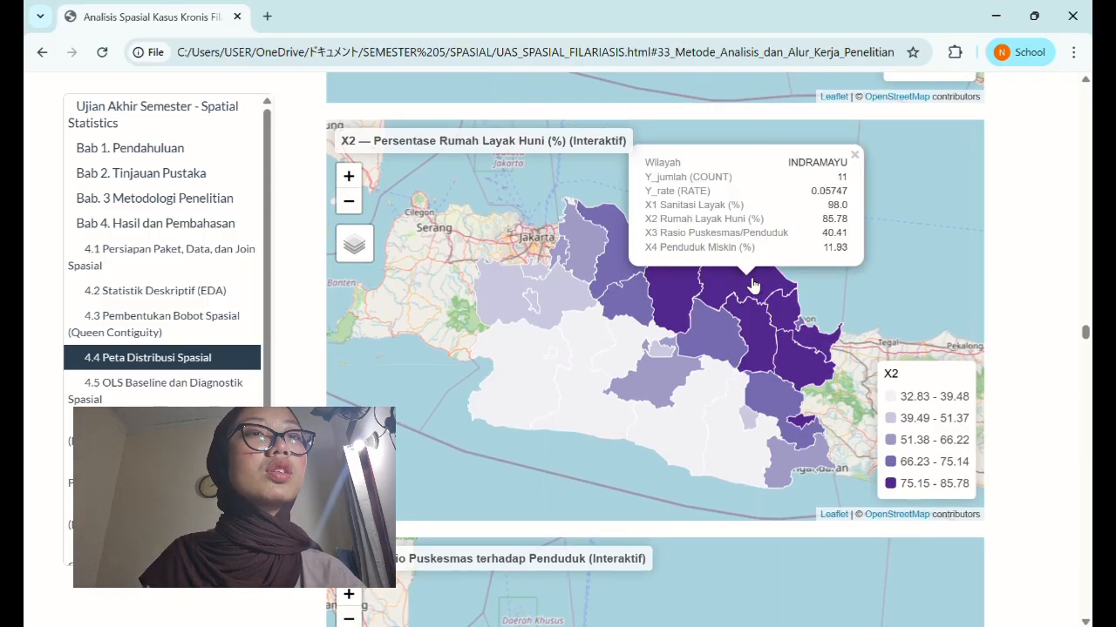
left_click(713, 383)
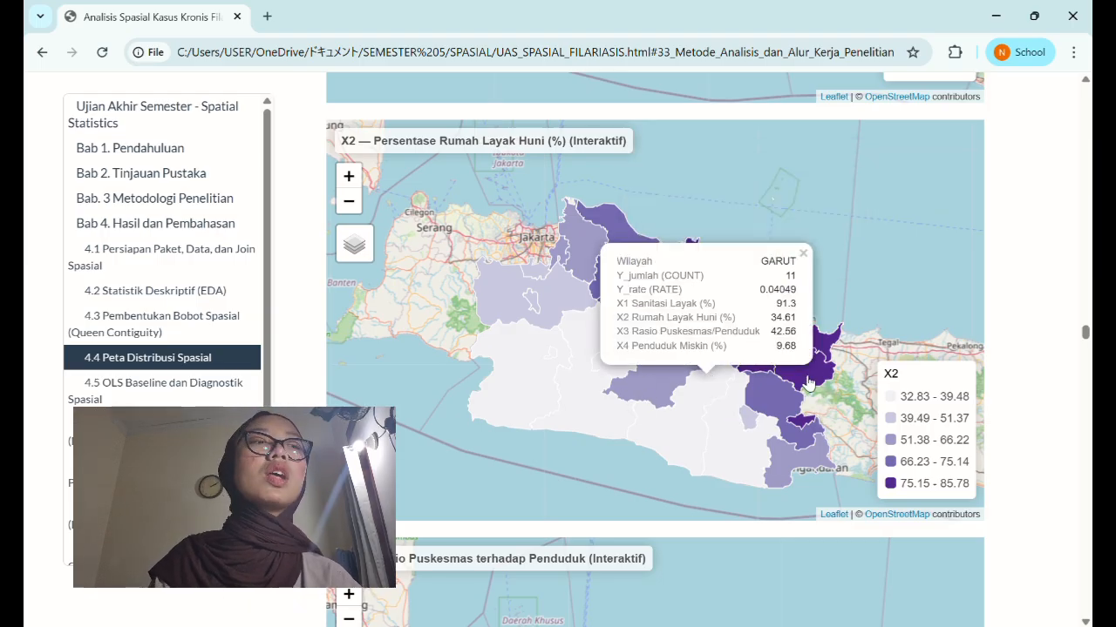
left_click(666, 292)
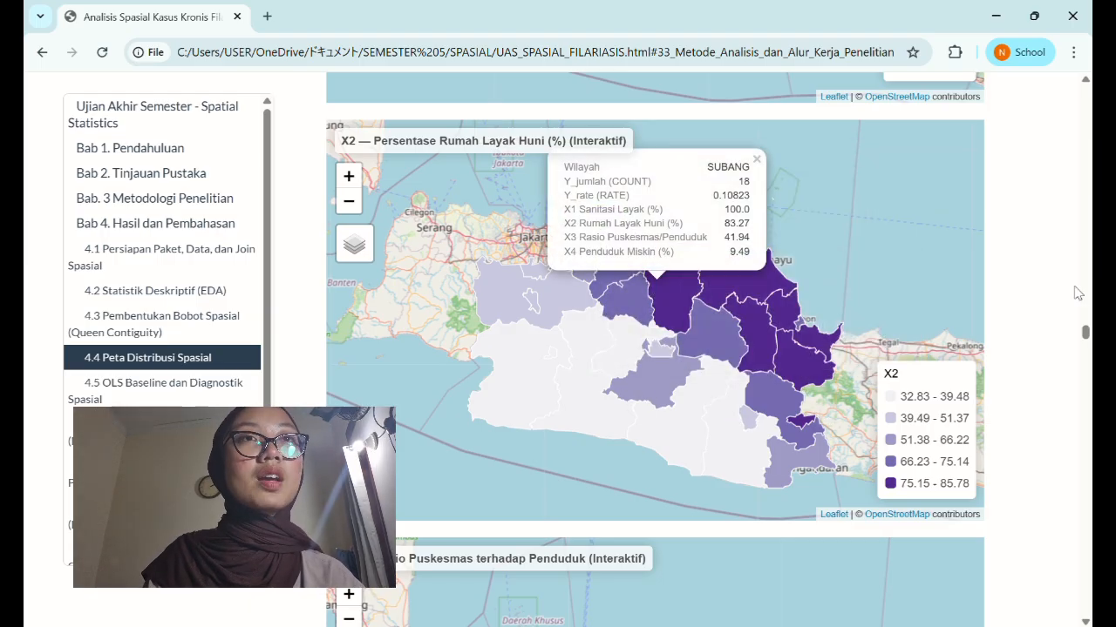
Inspect the details for Bogor, Cianjur and Bandung Barat on the X3 Rasio Puskesmas terhadap Penduduk map.
scroll(1018, 314, "down", 5)
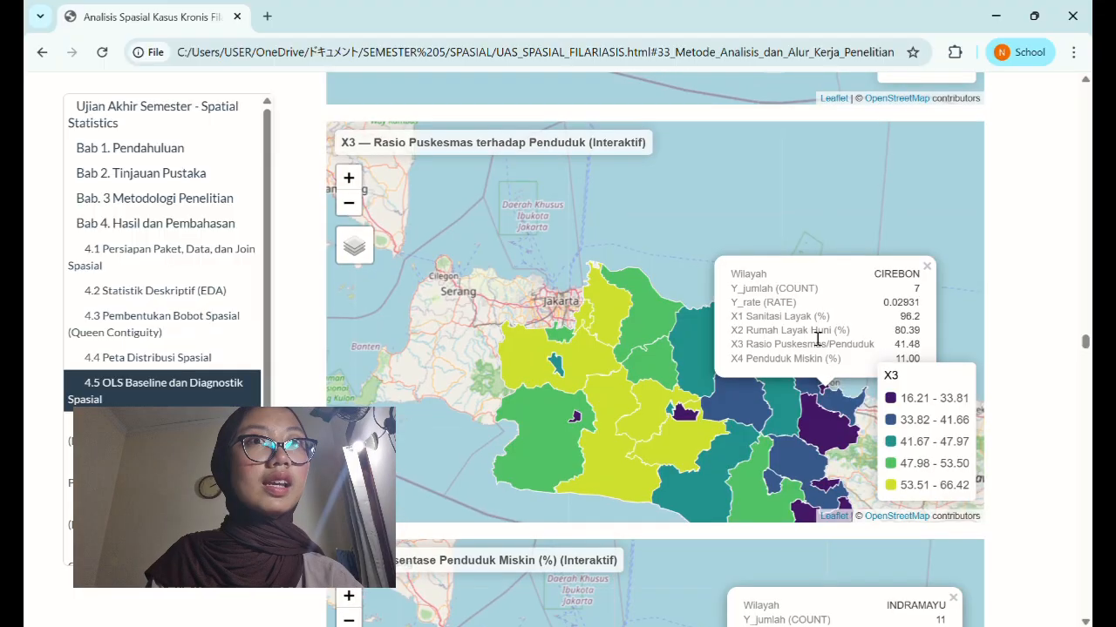
left_click_drag(691, 352, 618, 269)
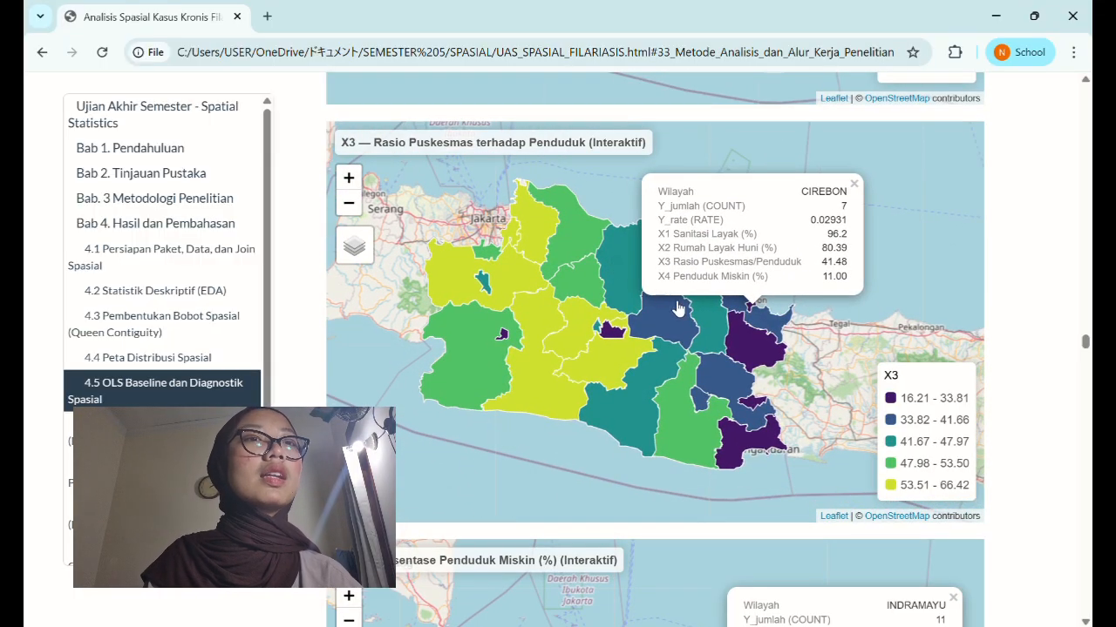
left_click(524, 289)
left_click(550, 325)
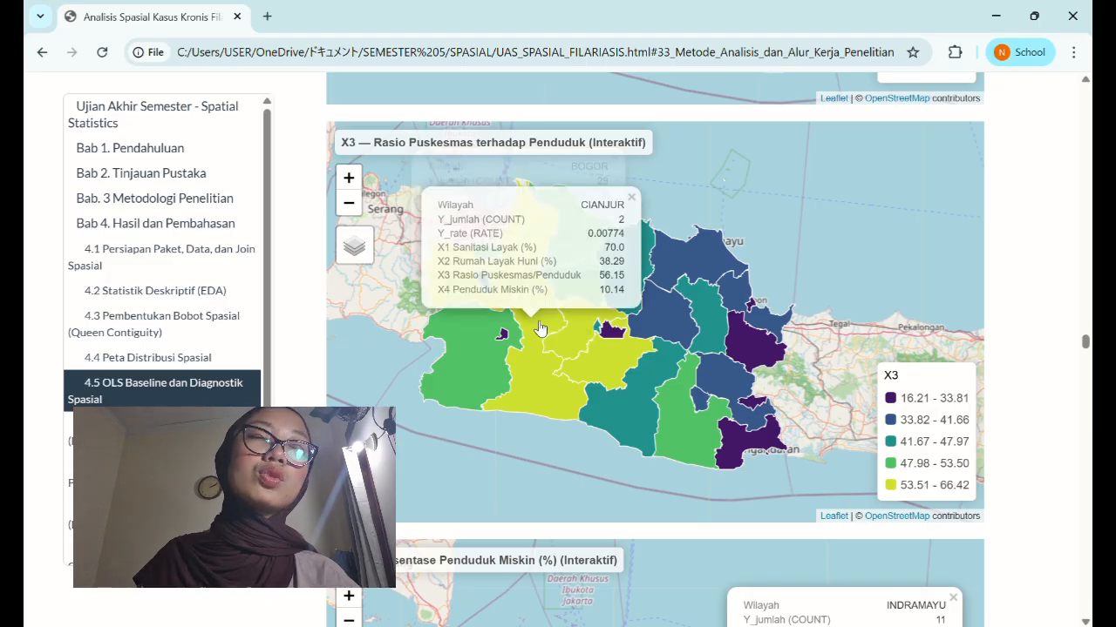
left_click(576, 353)
Show the details for Majalengka and Kota Cirebon on the X3 map.
left_click(717, 333)
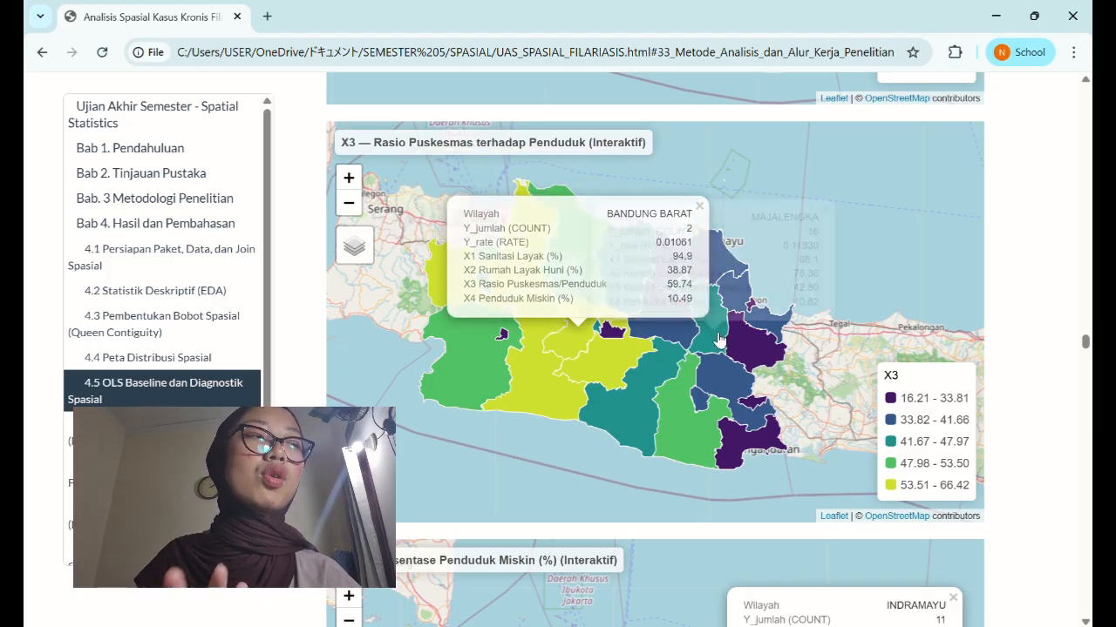
left_click(811, 424)
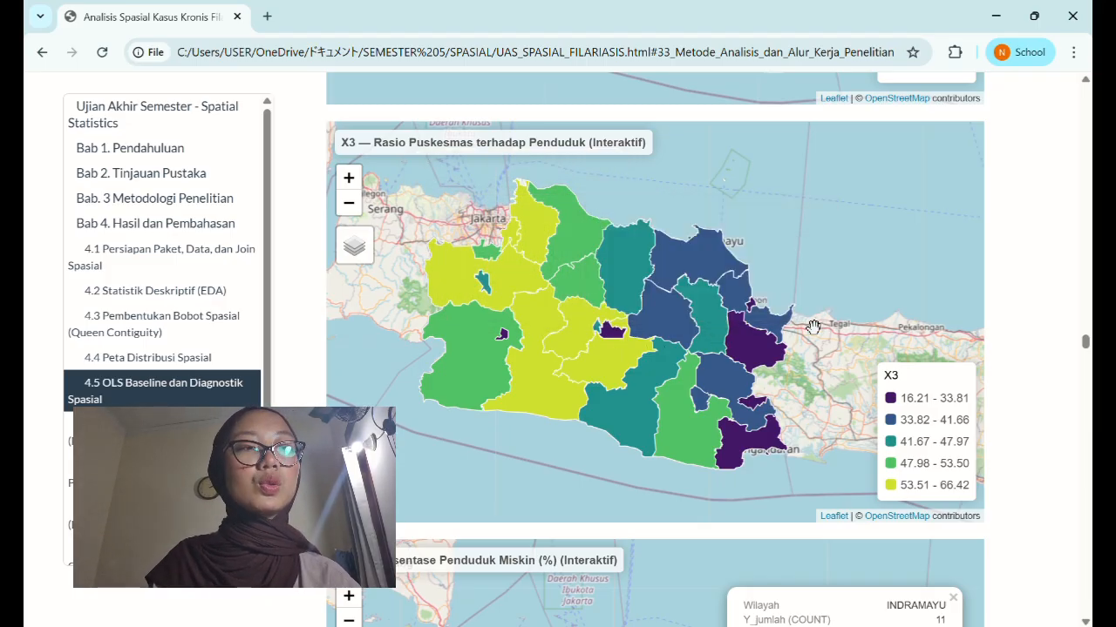
left_click(753, 304)
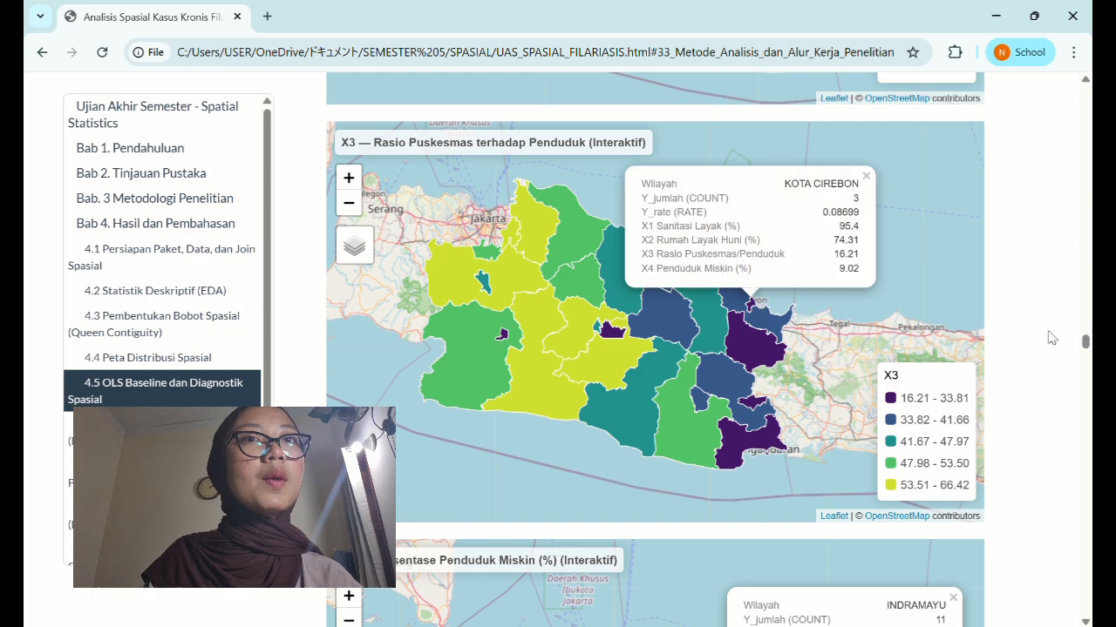
View the X4 Persentase Penduduk Miskin map and show the details for Kota Cimahi.
scroll(1032, 319, "down", 5)
scroll(1032, 319, "up", 1)
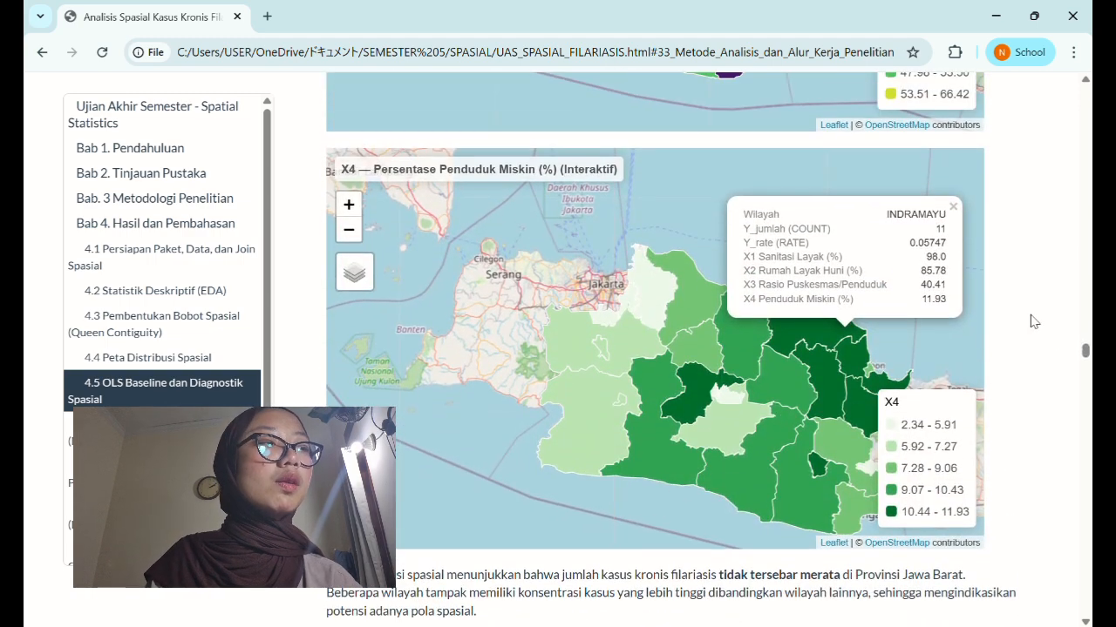
left_click_drag(923, 352, 861, 332)
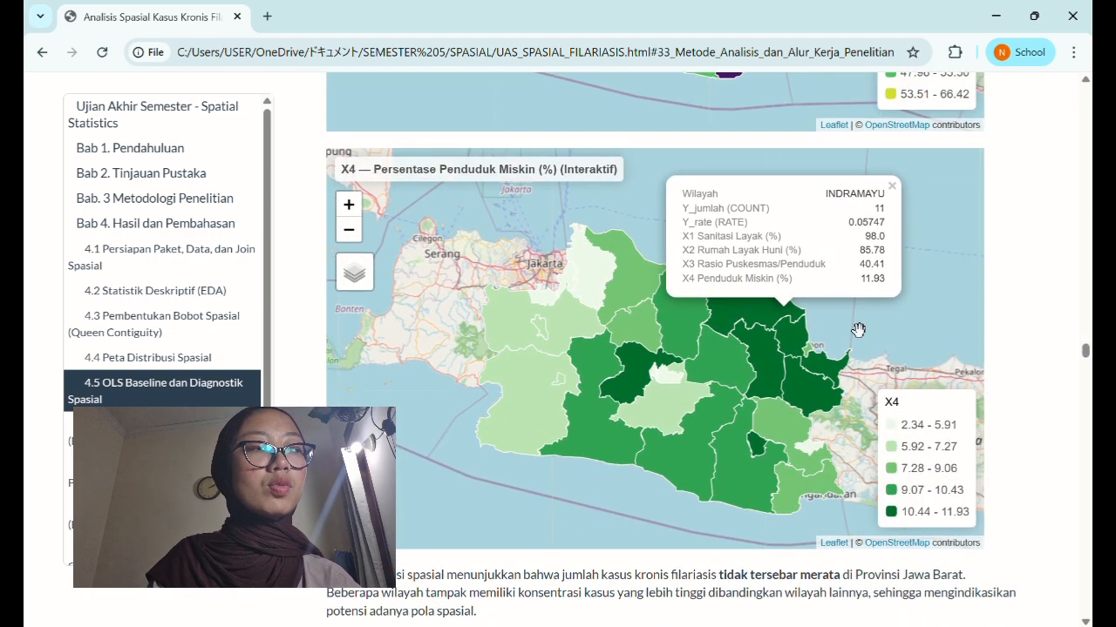
left_click(658, 377)
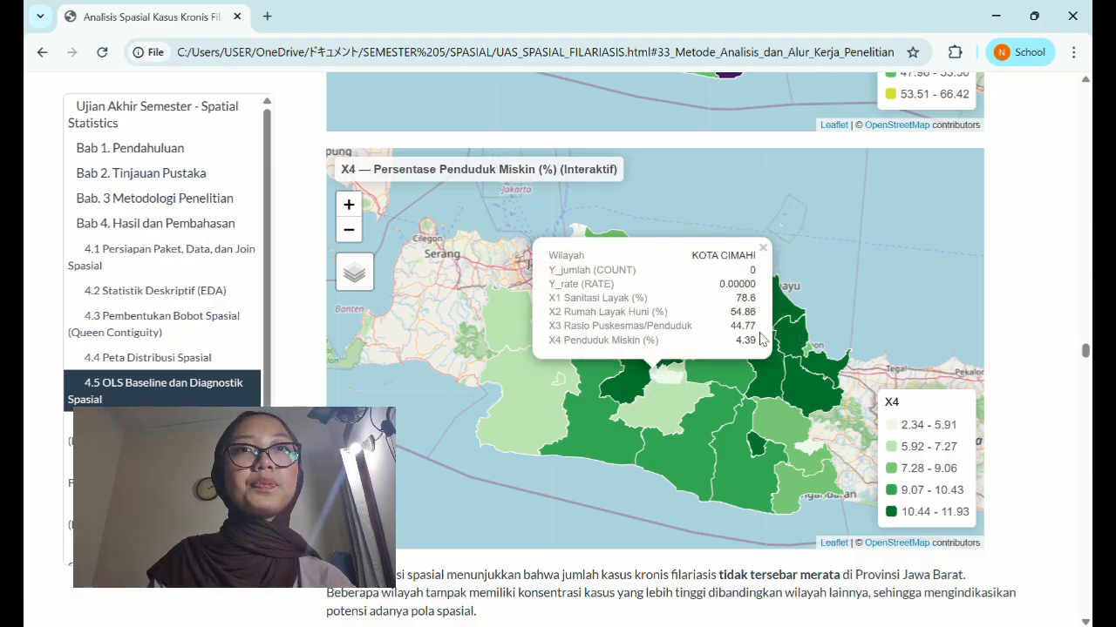
scroll(710, 348, "down", 1)
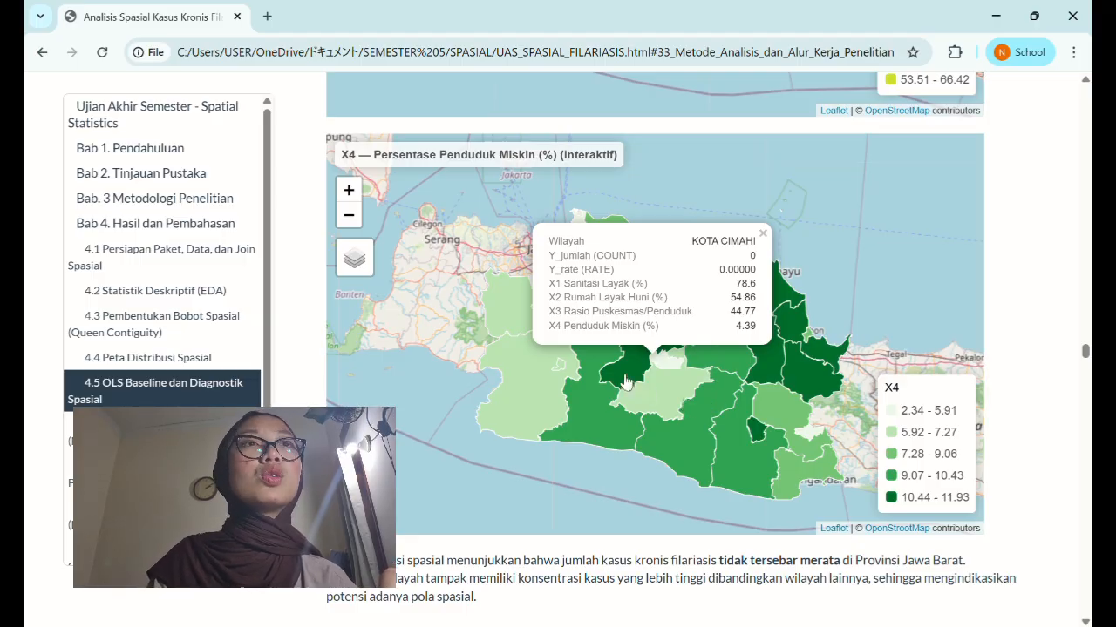
scroll(627, 380, "down", 2)
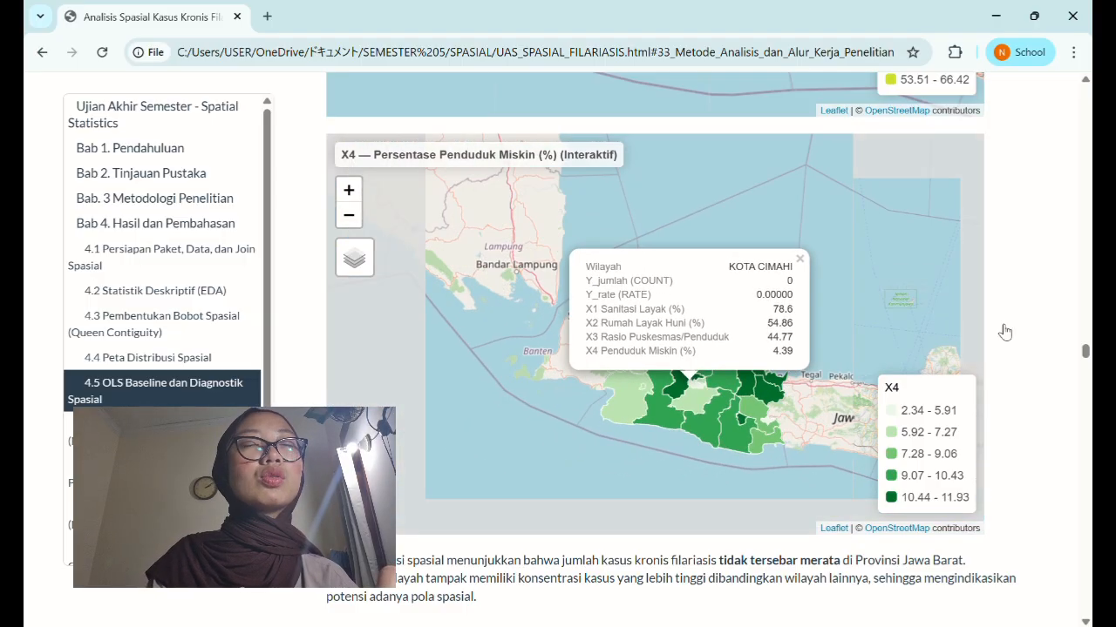
Read the OLS regression summary and the X1 to X4 values below it in section 4.5 OLS Baseline dan Diagnostik Spasial.
scroll(1011, 340, "down", 3)
scroll(1025, 349, "down", 3)
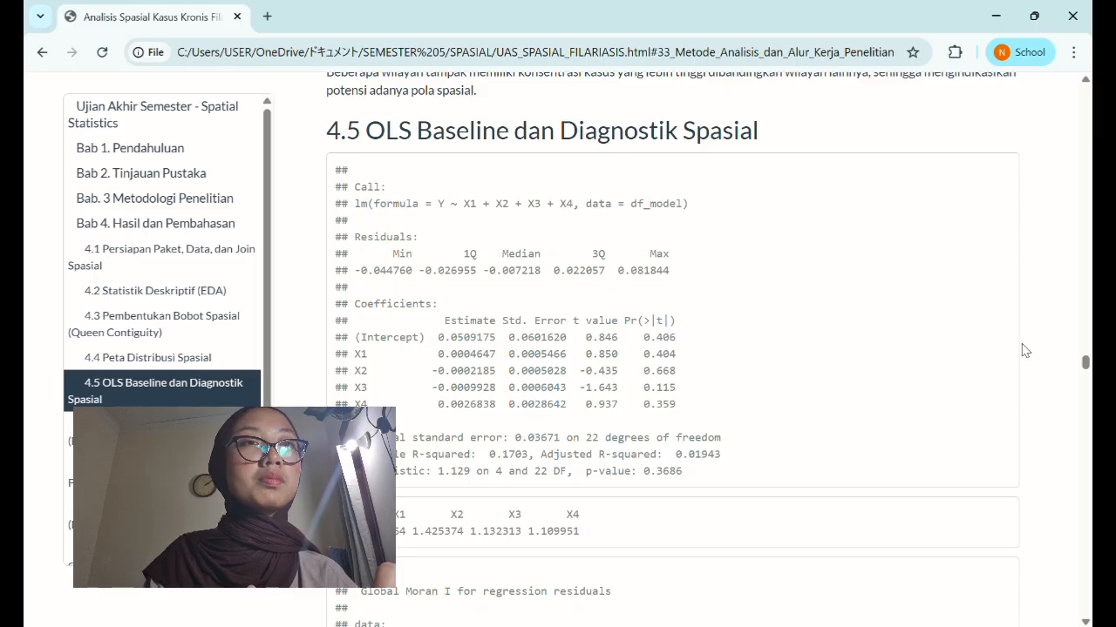
scroll(1025, 349, "down", 1)
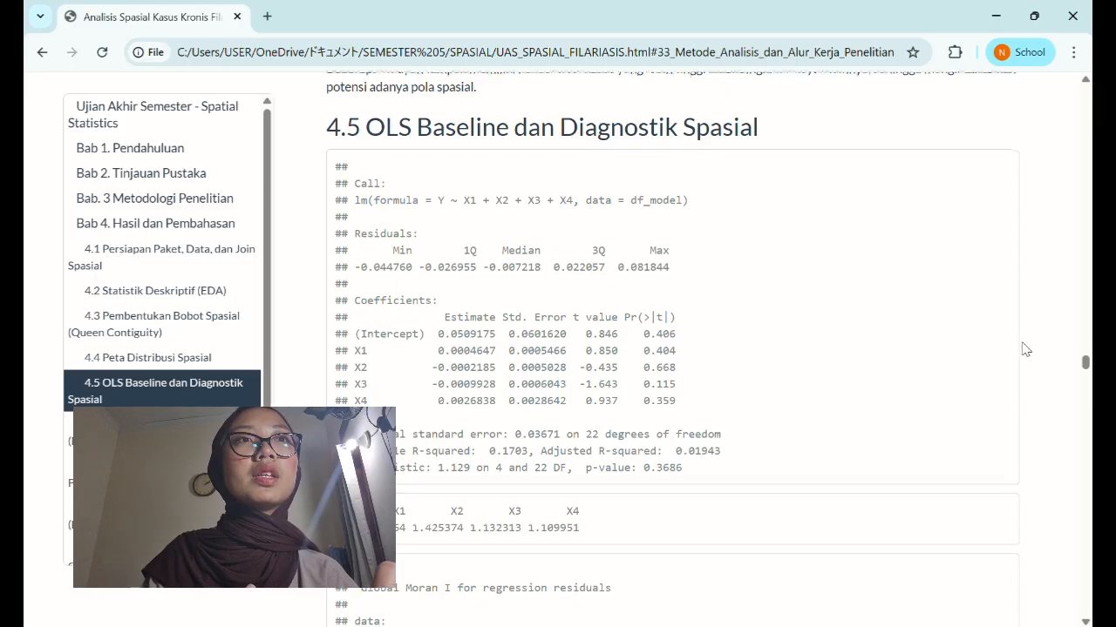
scroll(1025, 350, "down", 6)
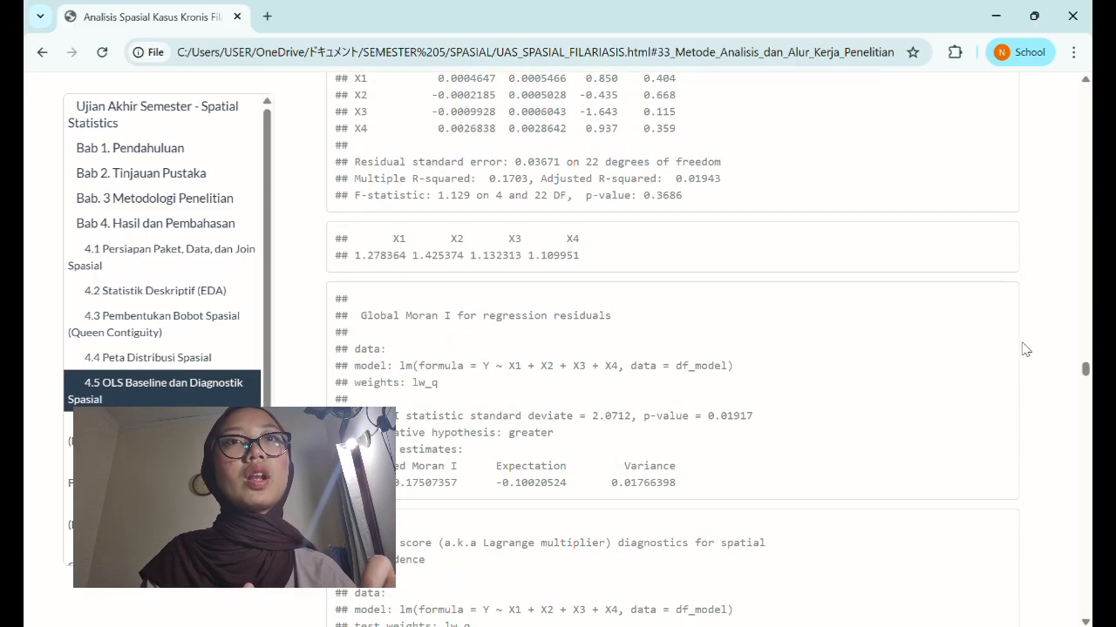
Highlight the p-value in the Global Moran I test for regression residuals, and clear the selection.
scroll(1024, 350, "up", 1)
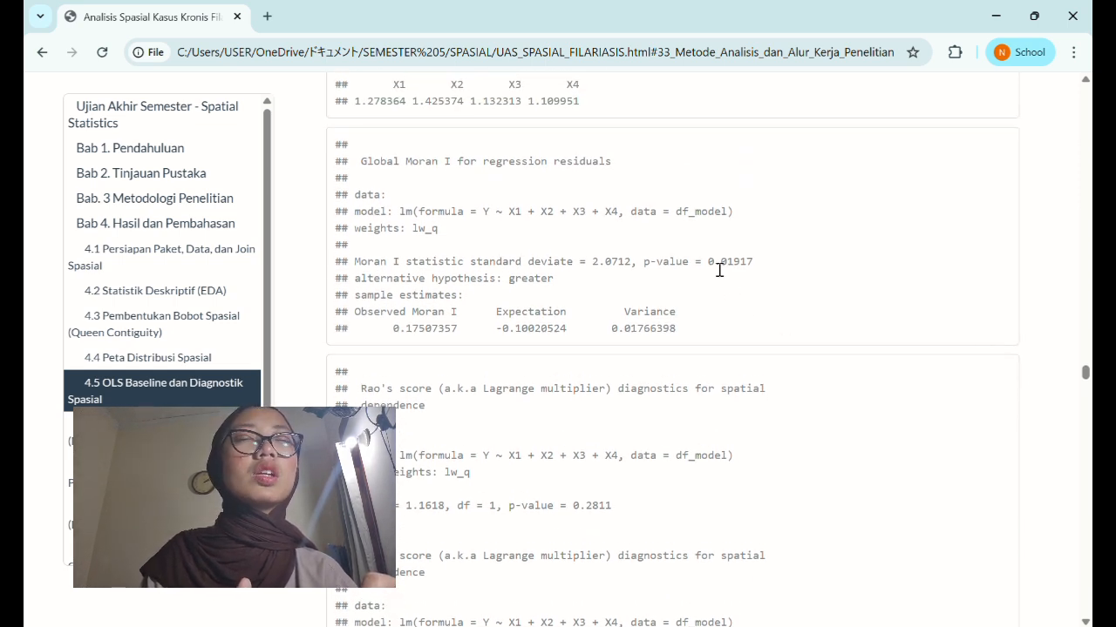
double_click(715, 269)
left_click(766, 277)
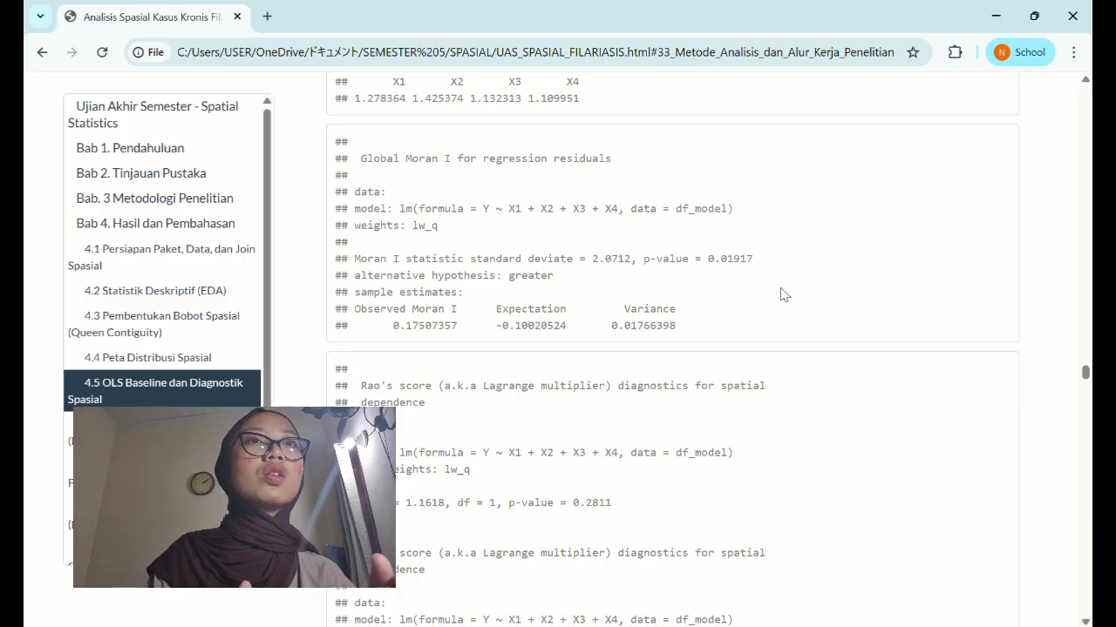
Review the Rao's score diagnostics for spatial dependence against the Global Moran I output in section 4.5.
scroll(781, 294, "down", 2)
scroll(782, 294, "down", 2)
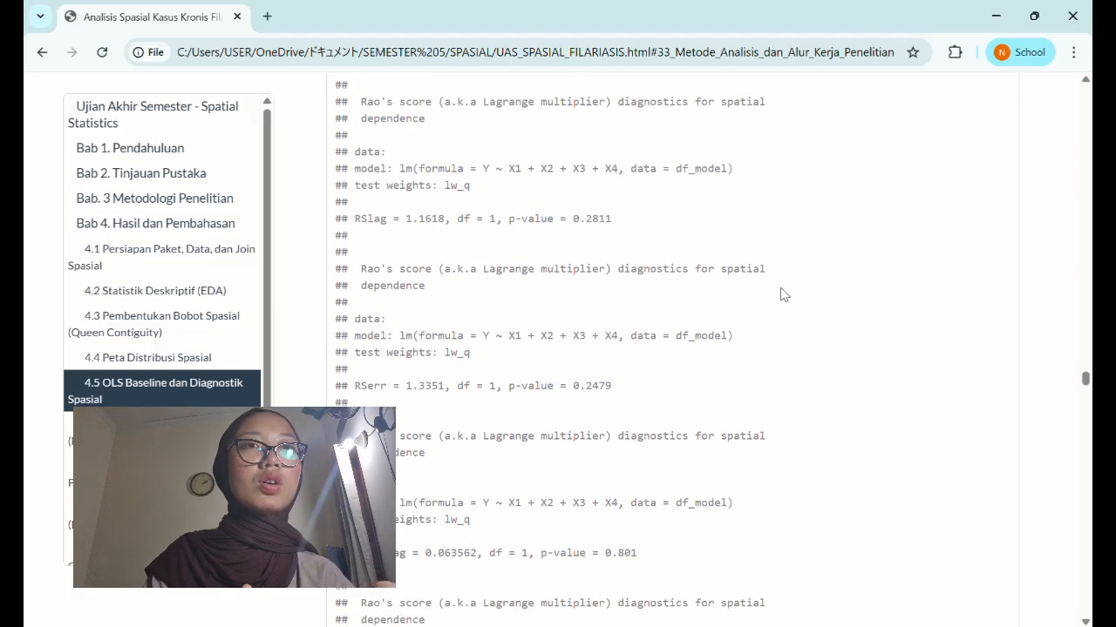
scroll(780, 293, "down", 2)
scroll(754, 333, "up", 2)
scroll(754, 334, "up", 3)
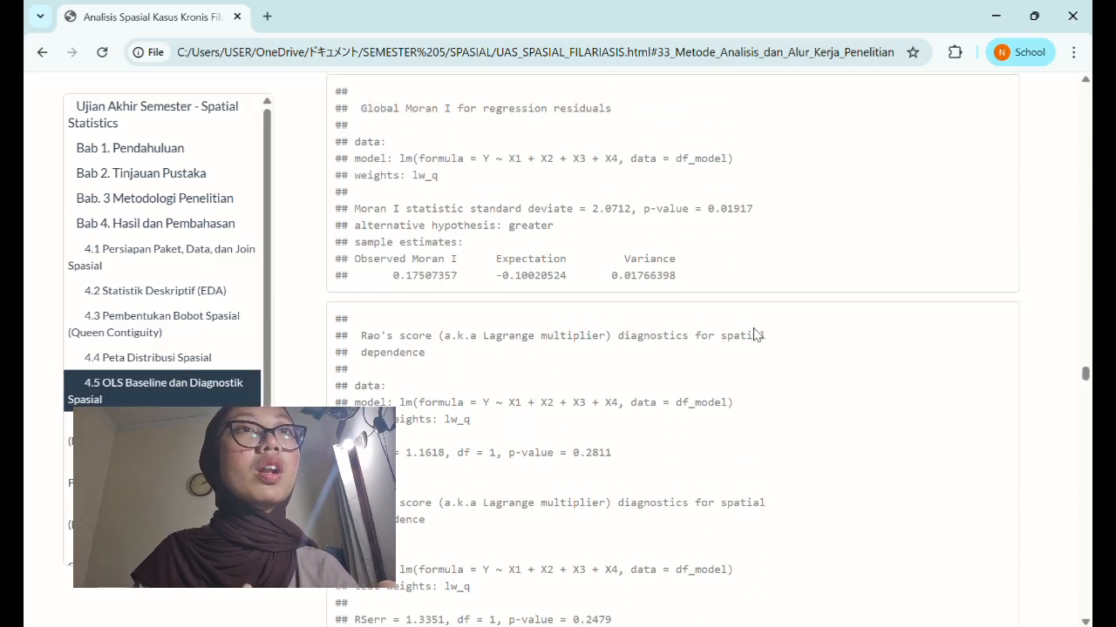
scroll(757, 334, "down", 1)
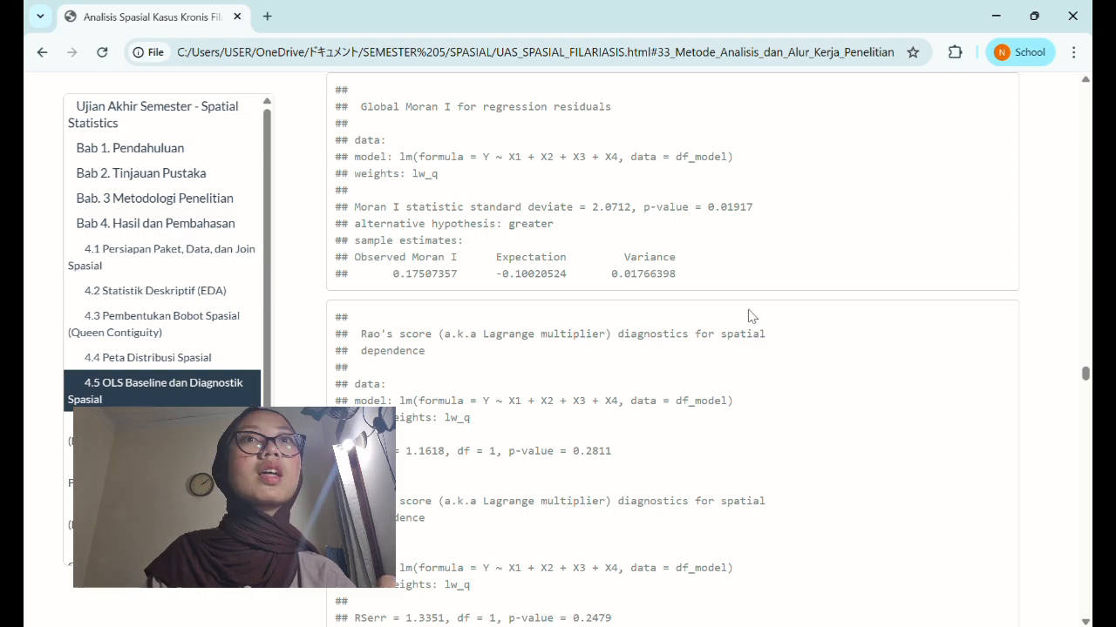
scroll(752, 318, "down", 1)
Highlight the p-value of the Moran I test under randomisation in section 4.6 Uji Autokorelasi Spasial Global.
scroll(749, 321, "down", 10)
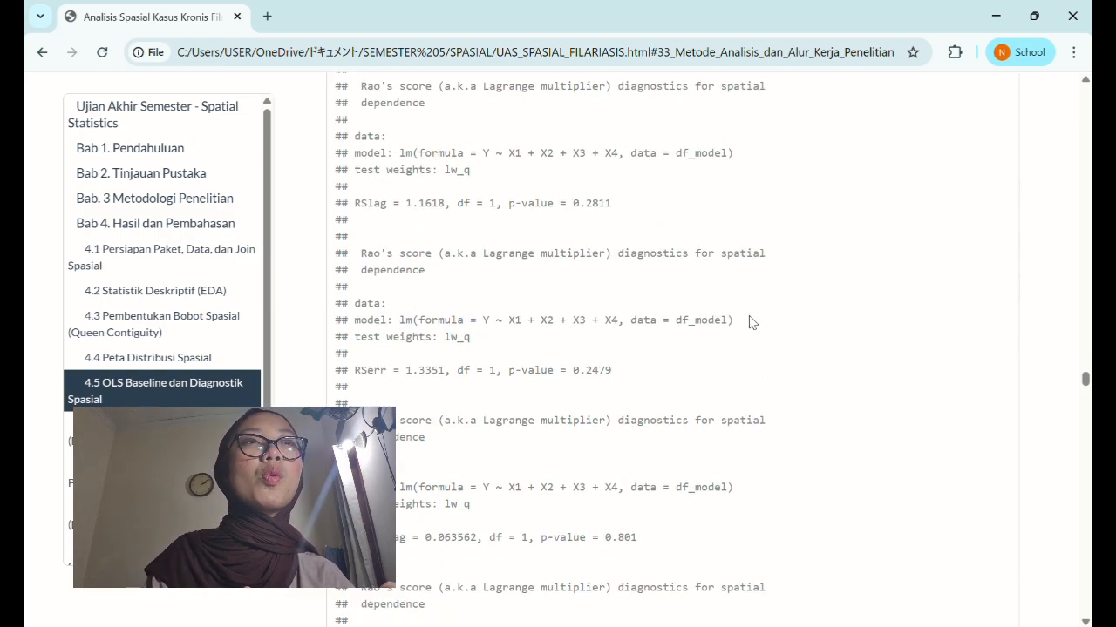
scroll(749, 320, "up", 2)
scroll(749, 320, "down", 1)
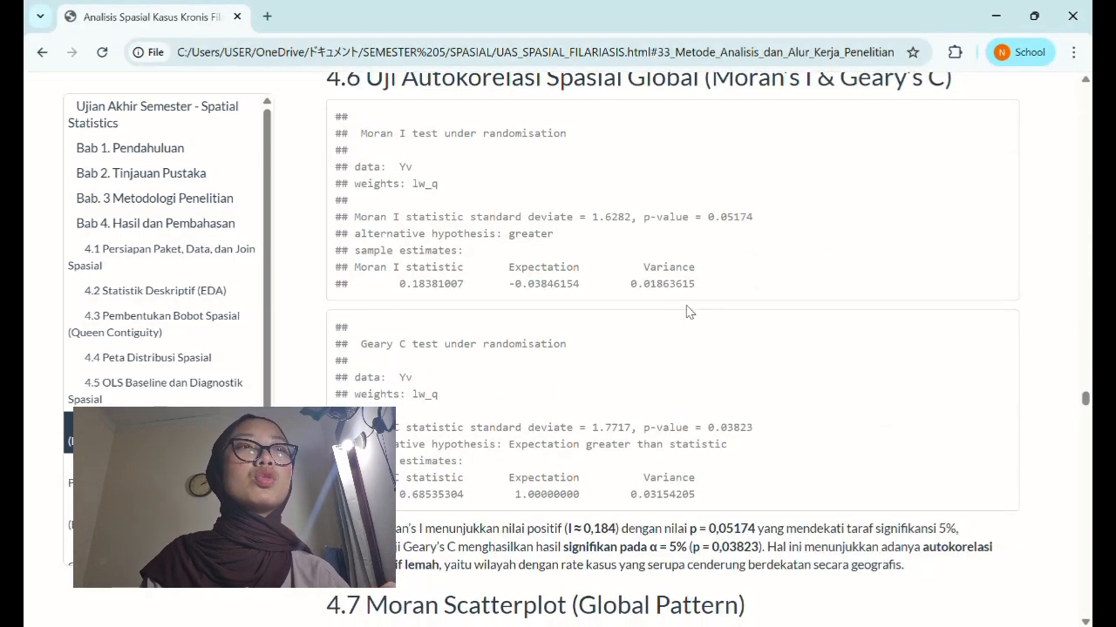
double_click(719, 217)
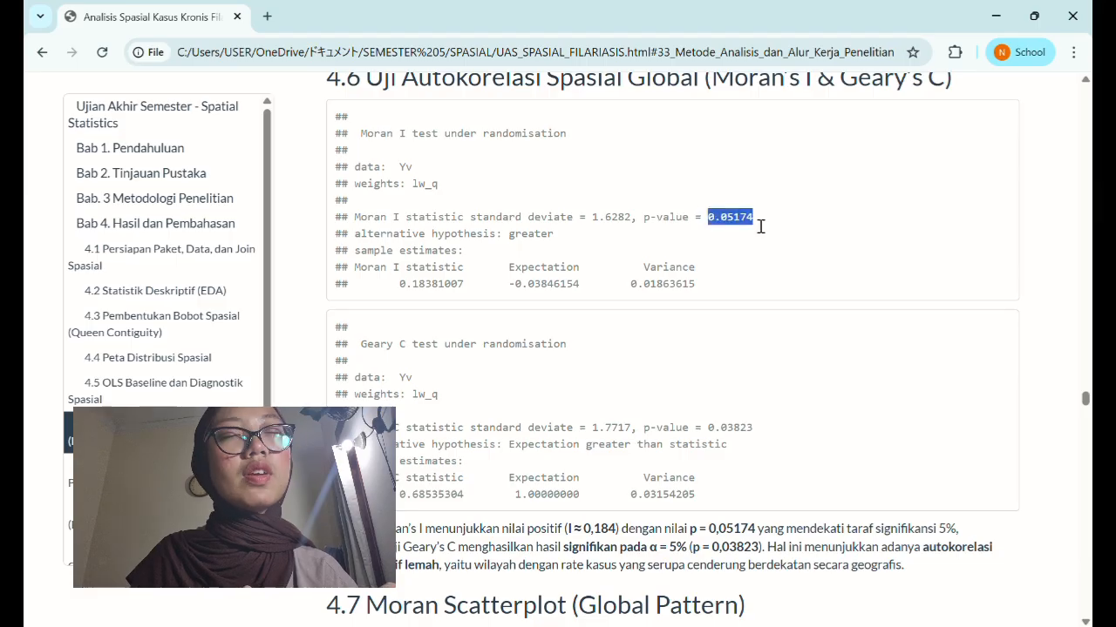
Highlight the p-value of the Geary C test under randomisation in section 4.6, and clear the selection.
left_click(745, 276)
left_click_drag(708, 432, 754, 443)
left_click(756, 442)
left_click(758, 441)
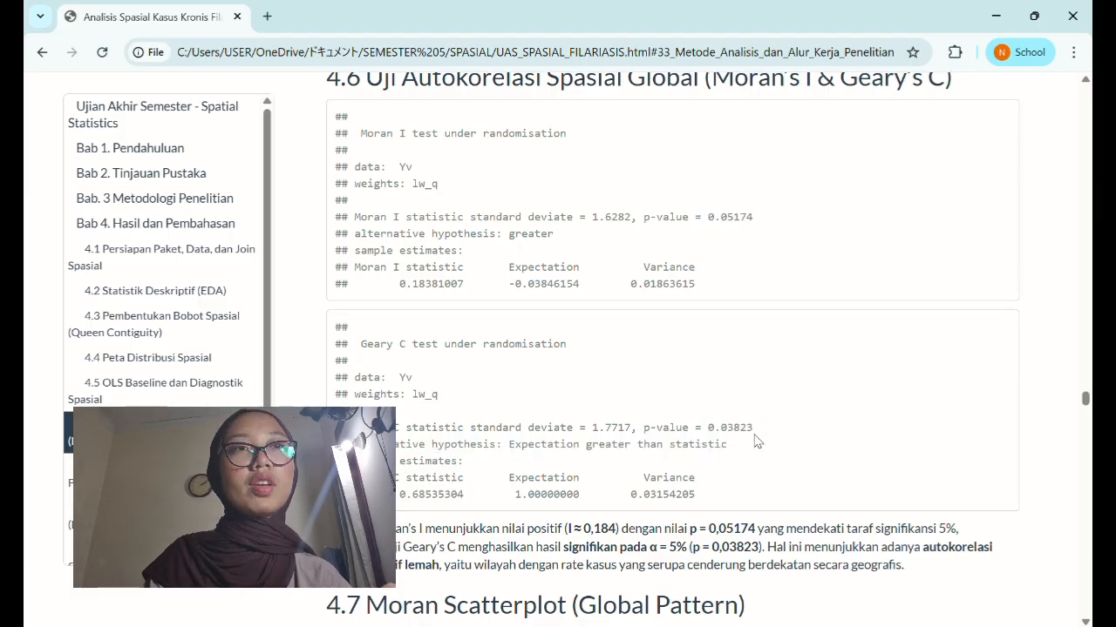
Examine the Moran scatterplot of Y_rate and its regression line in section 4.7 Moran Scatterplot (Global Pattern).
scroll(752, 486, "down", 5)
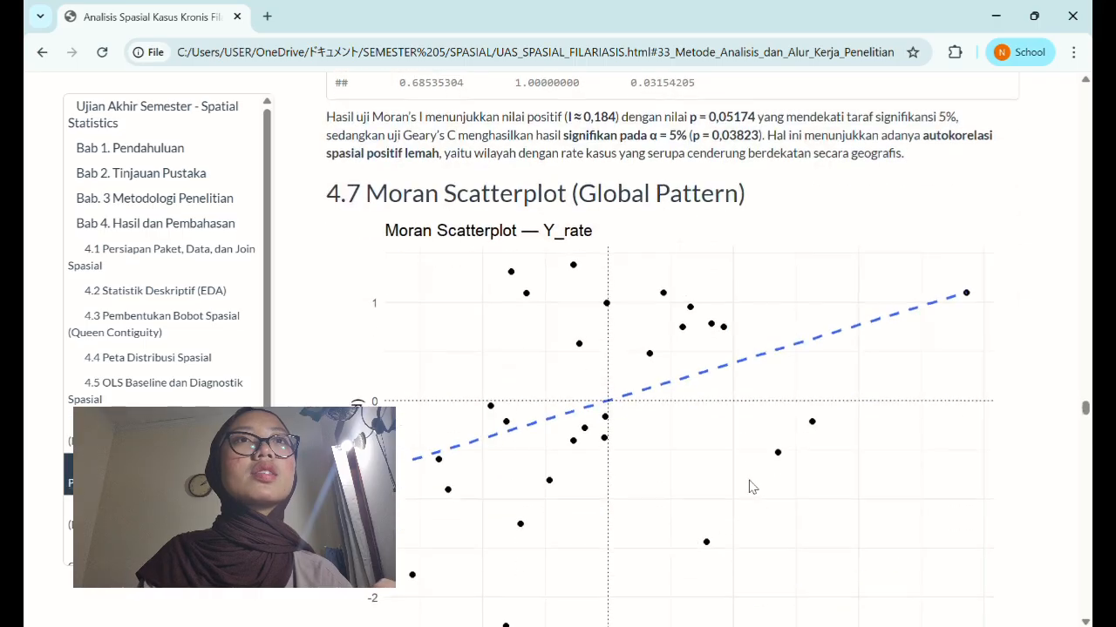
scroll(796, 466, "down", 3)
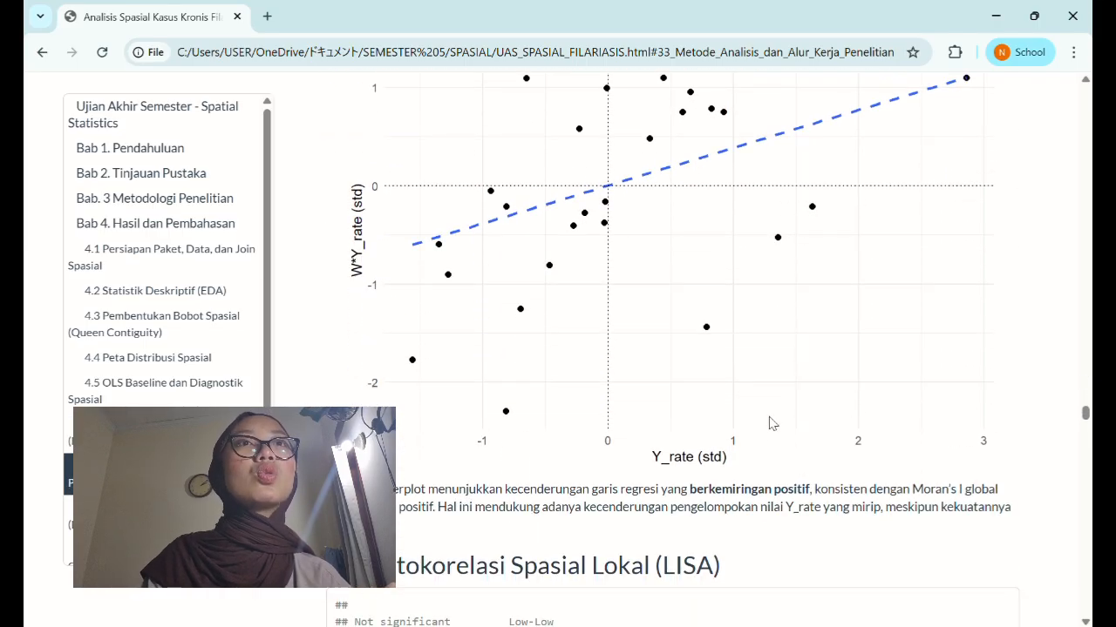
scroll(772, 423, "up", 1)
scroll(770, 423, "up", 1)
scroll(772, 424, "down", 2)
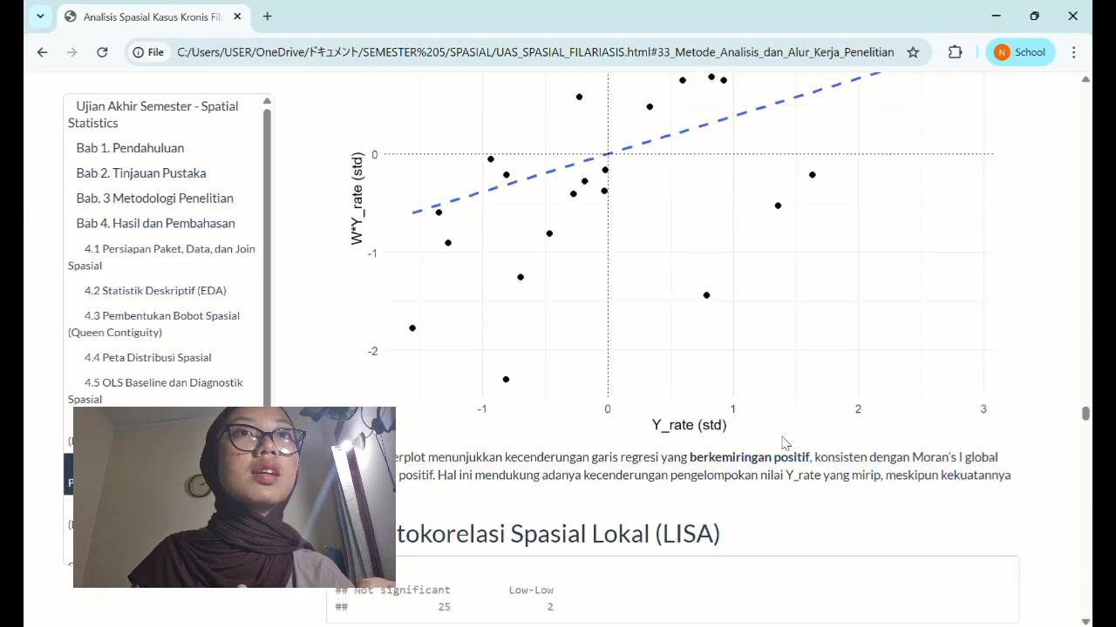
Read the scatterplot interpretation and the cluster count summary in section 4.8 Autokorelasi Spasial Lokal (LISA).
scroll(836, 467, "down", 1)
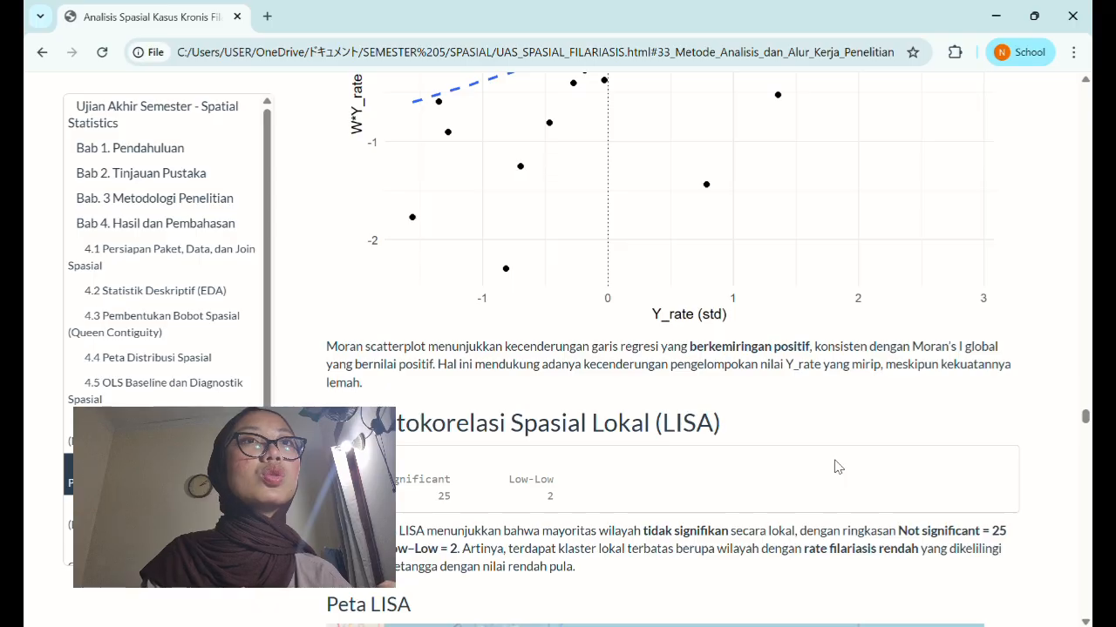
scroll(835, 467, "down", 1)
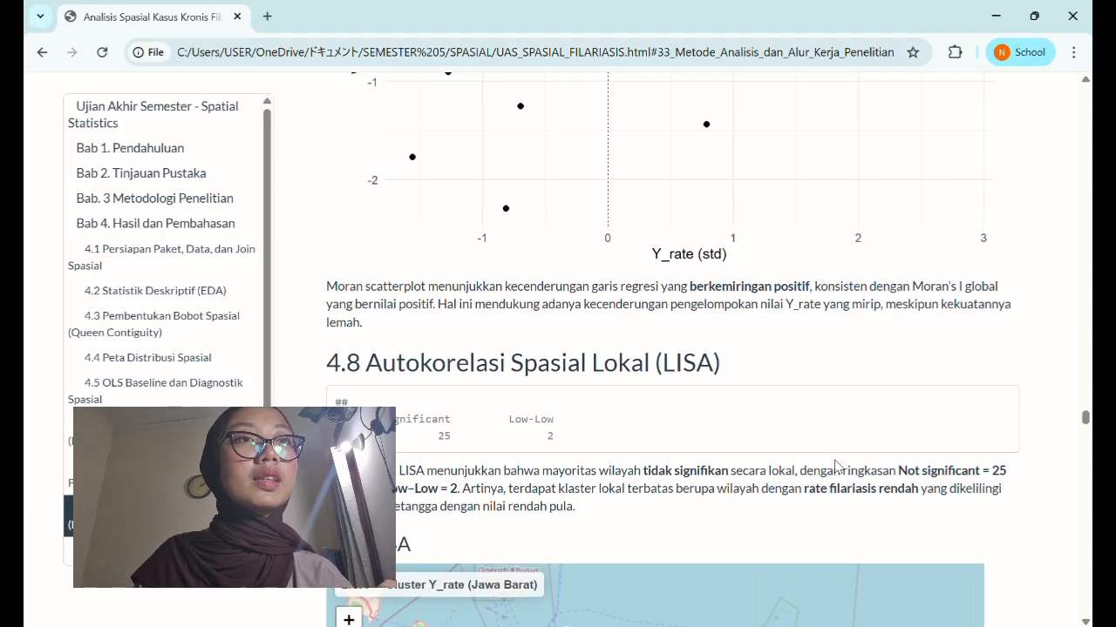
scroll(835, 465, "down", 1)
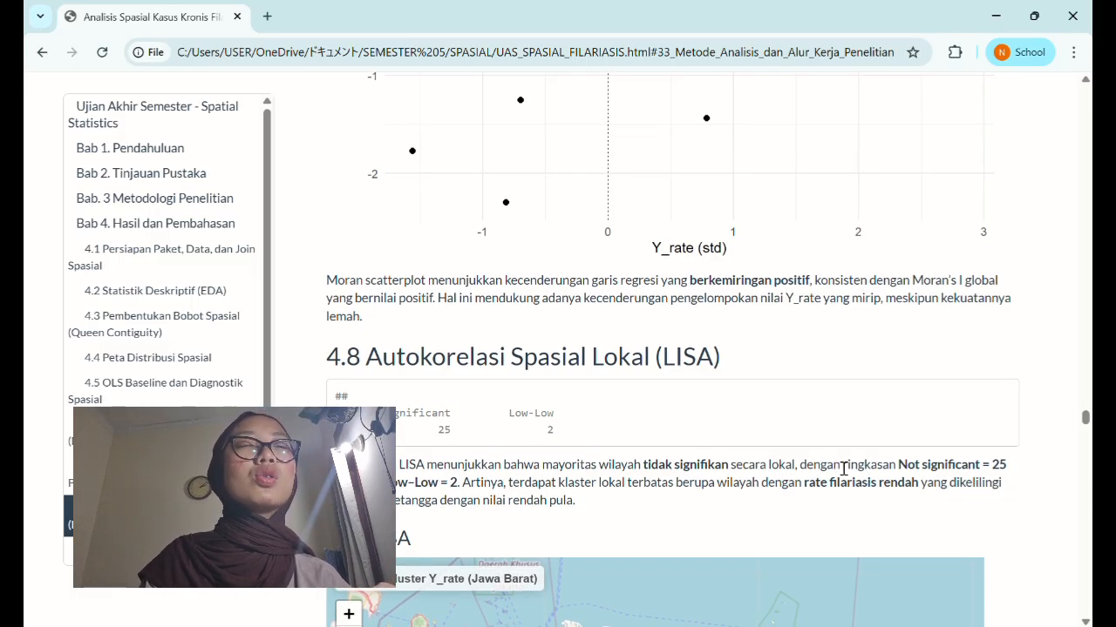
Inspect the Low-Low cluster areas on the Peta LISA map of Jawa Barat at wider and closer zoom levels.
scroll(844, 469, "down", 4)
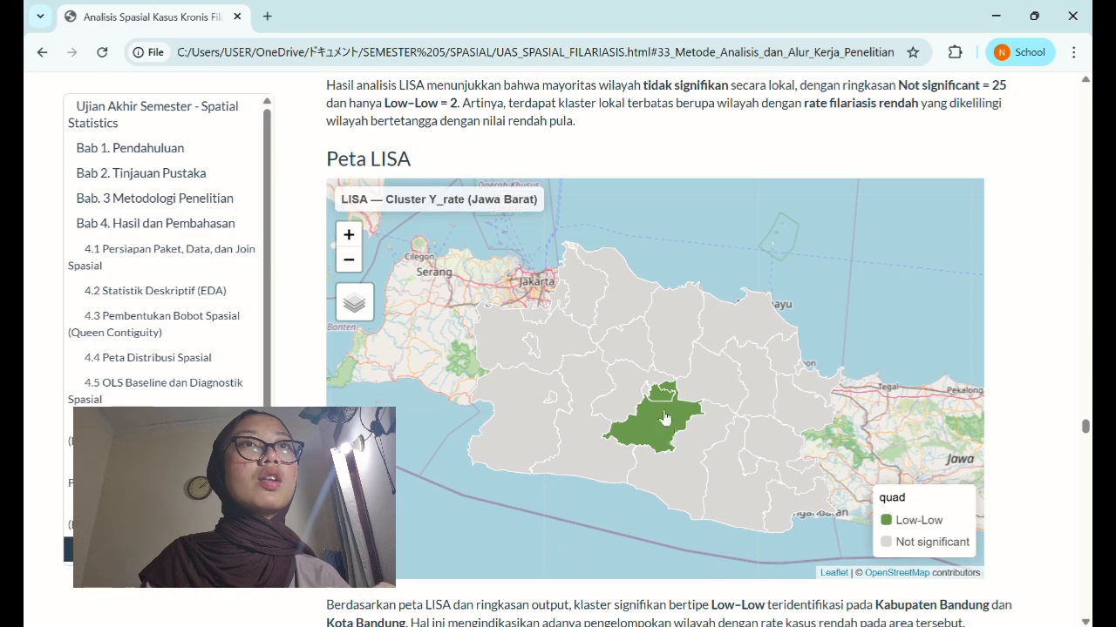
scroll(779, 481, "down", 1)
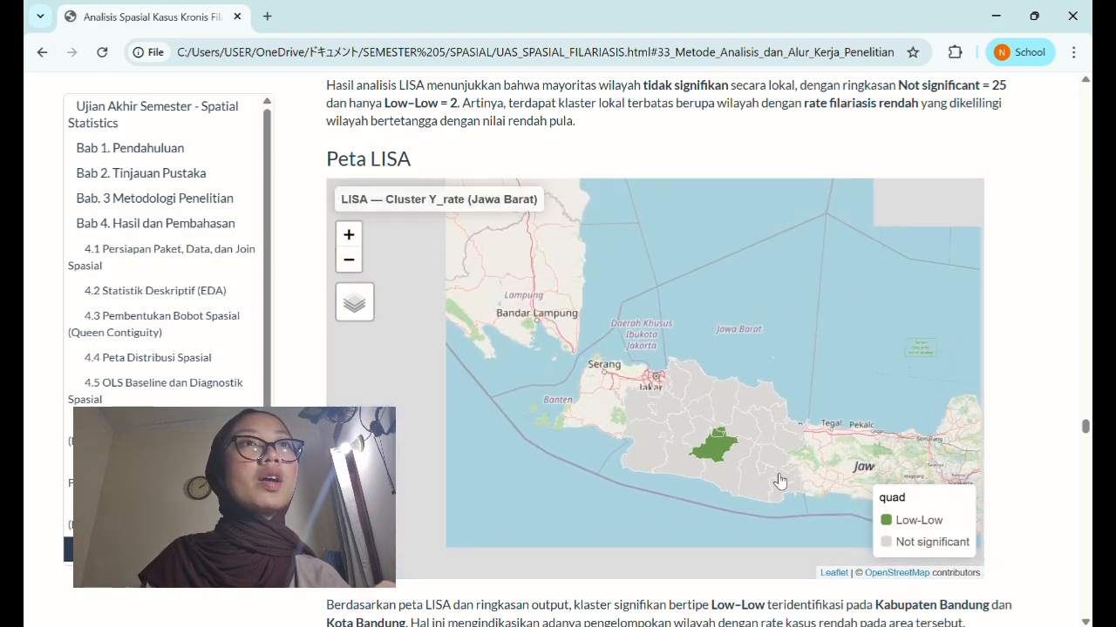
scroll(780, 481, "up", 1)
scroll(780, 481, "up", 1)
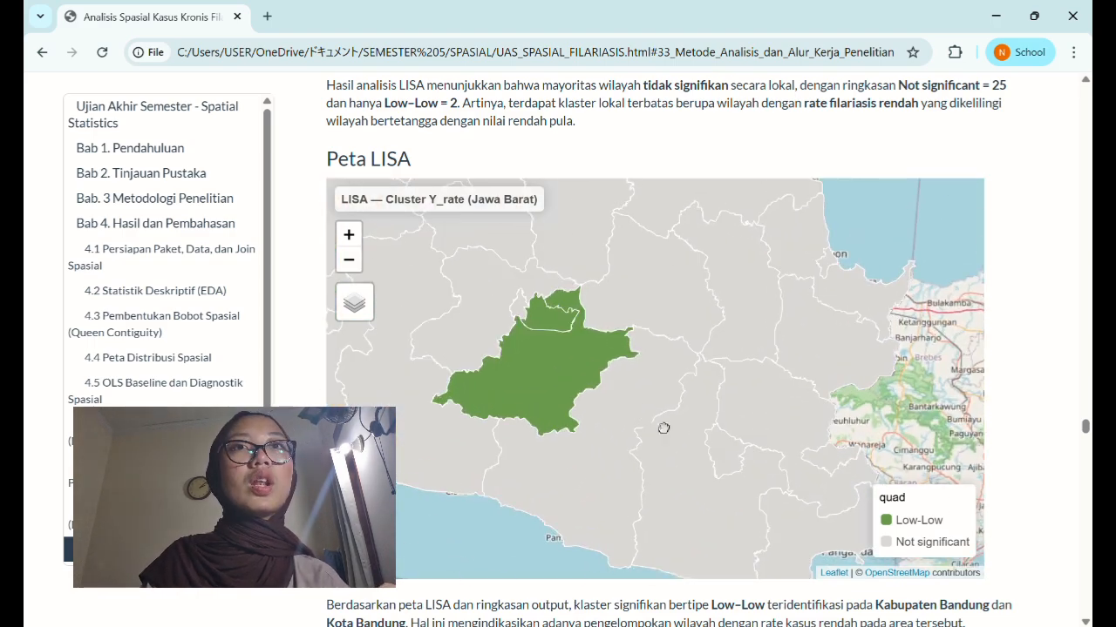
scroll(697, 447, "down", 1)
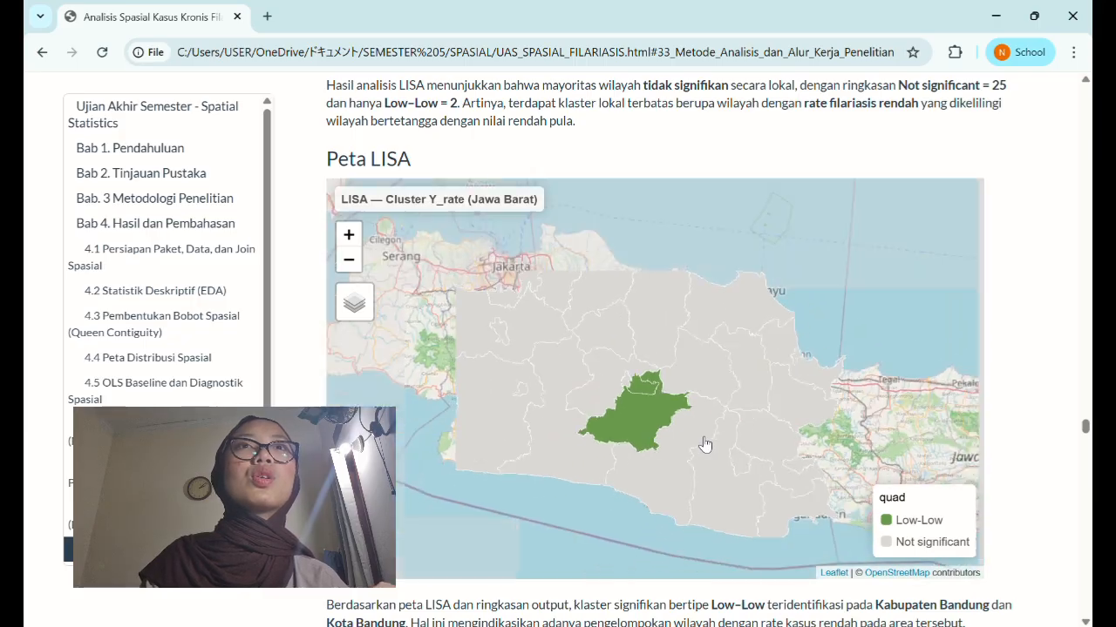
Review the Getis-Ord Gi* hotspot/coldspot map of Jawa Barat and the feature table of cold spot areas below it.
scroll(1029, 406, "down", 6)
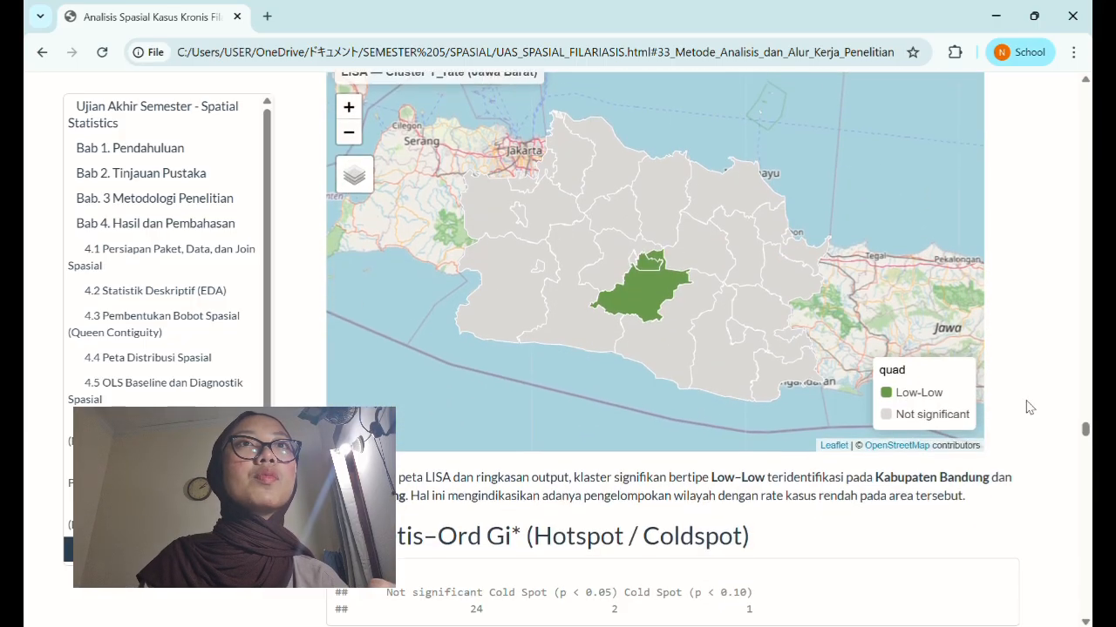
scroll(1028, 406, "down", 2)
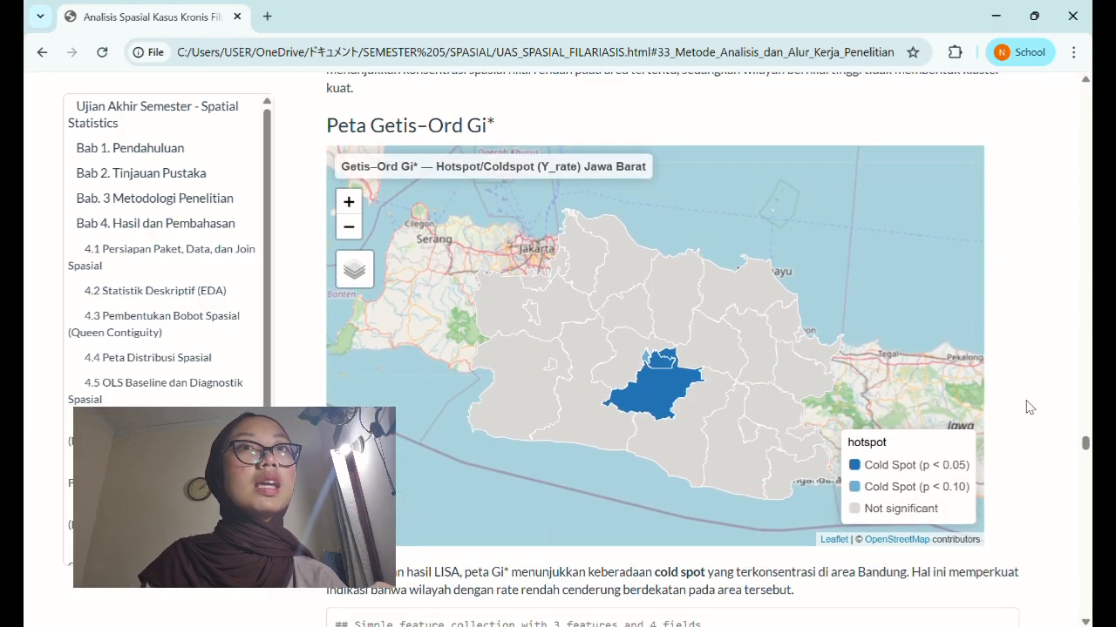
scroll(1053, 401, "down", 5)
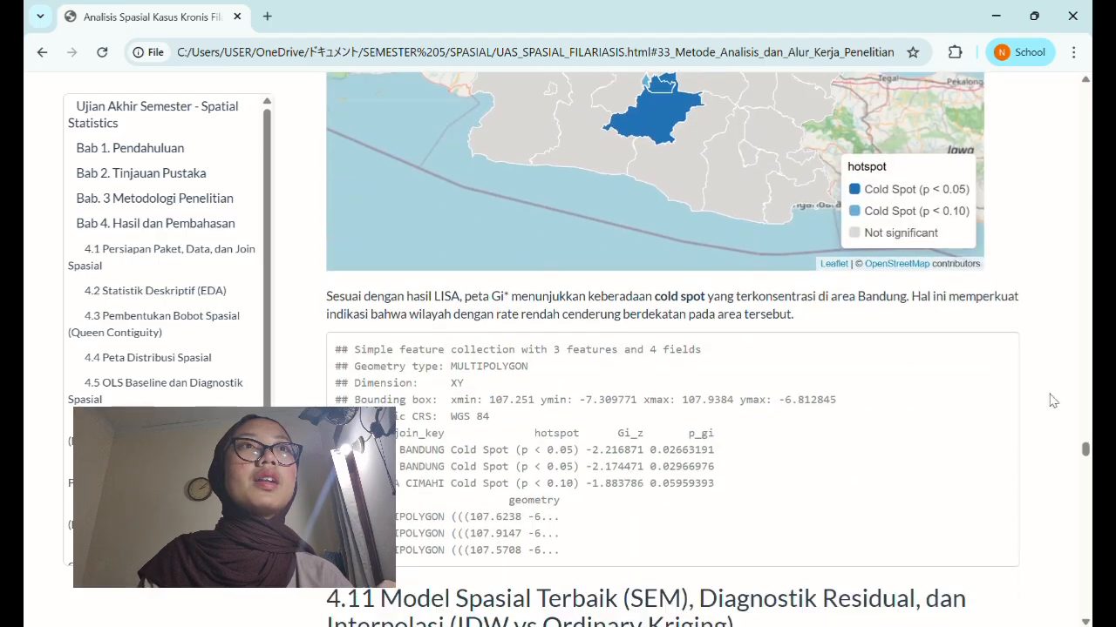
Compare the spatial models by AIC, BIC and LogLik in section 4.11.1, and read the explanation of the best model.
scroll(850, 520, "down", 2)
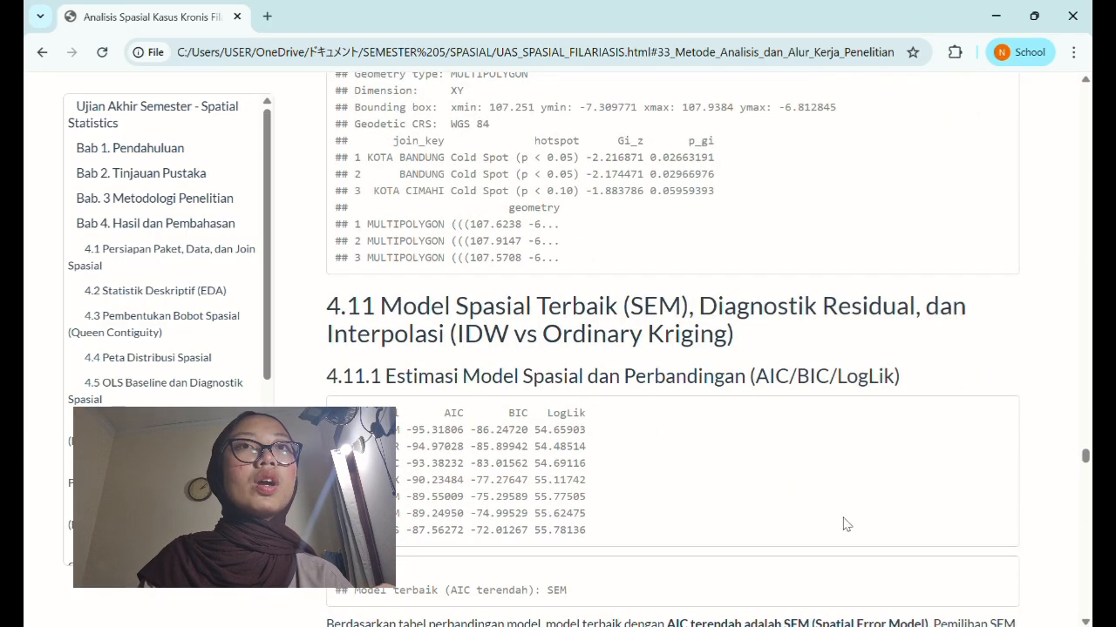
scroll(845, 524, "up", 1)
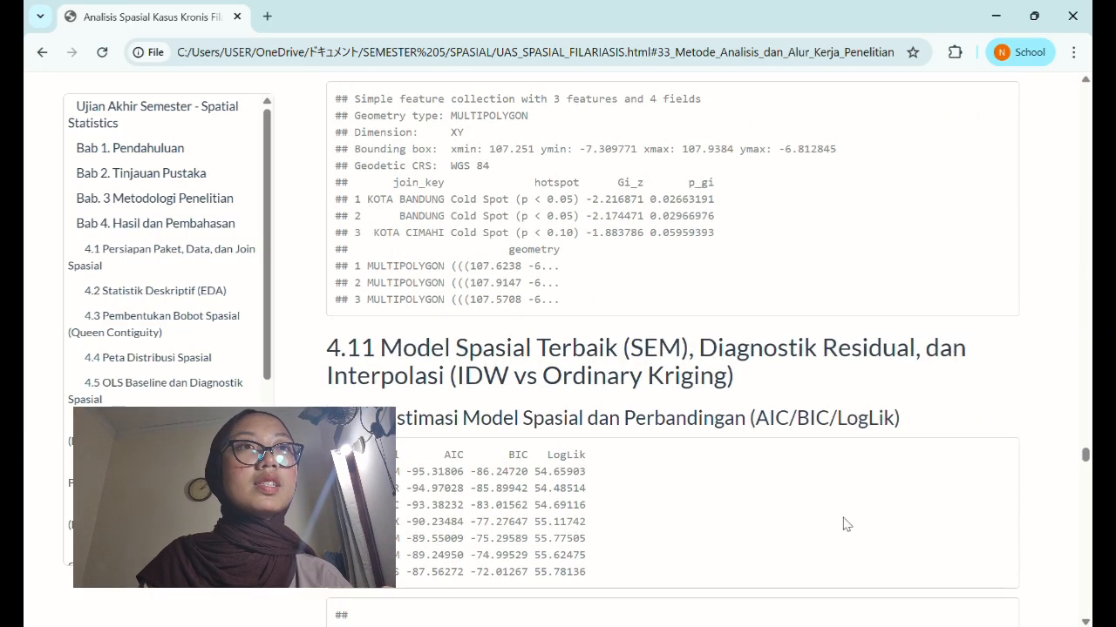
scroll(843, 524, "down", 1)
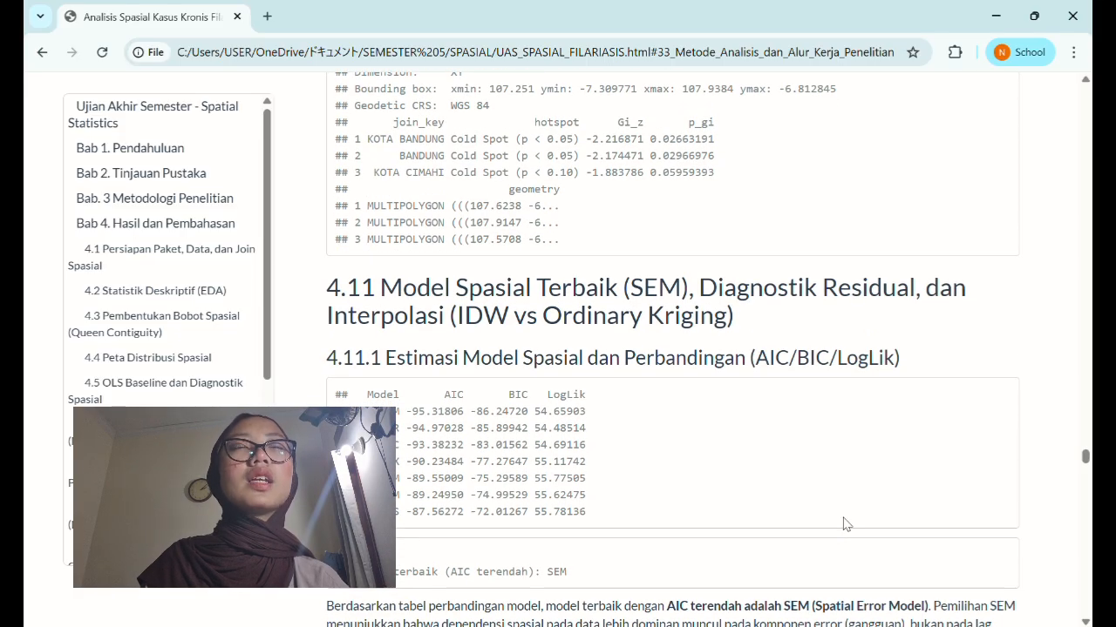
scroll(844, 524, "down", 1)
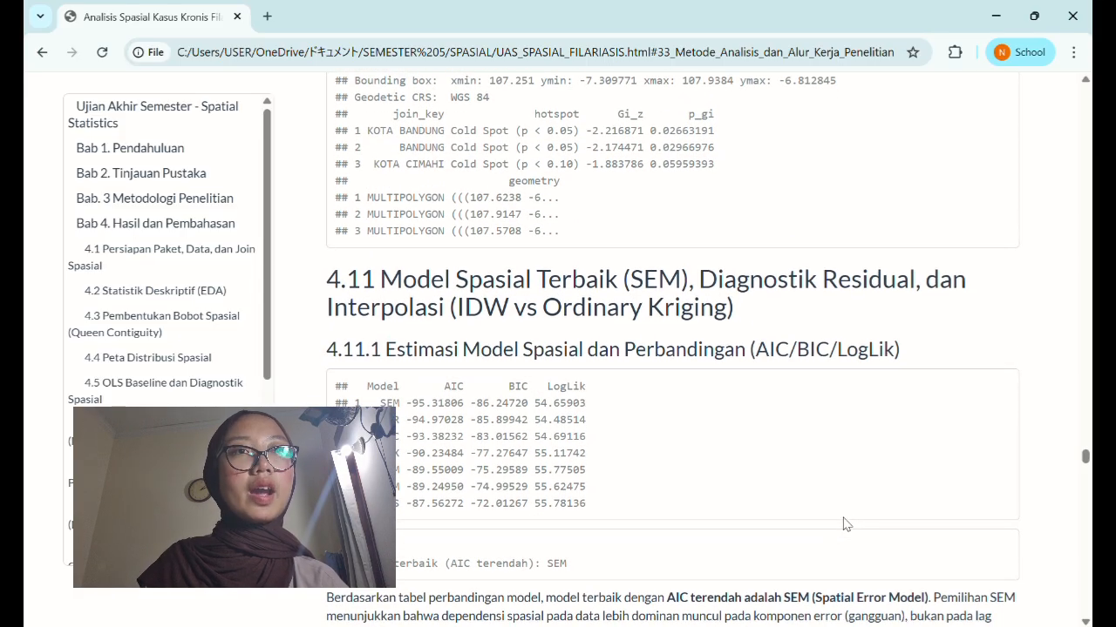
scroll(843, 524, "down", 2)
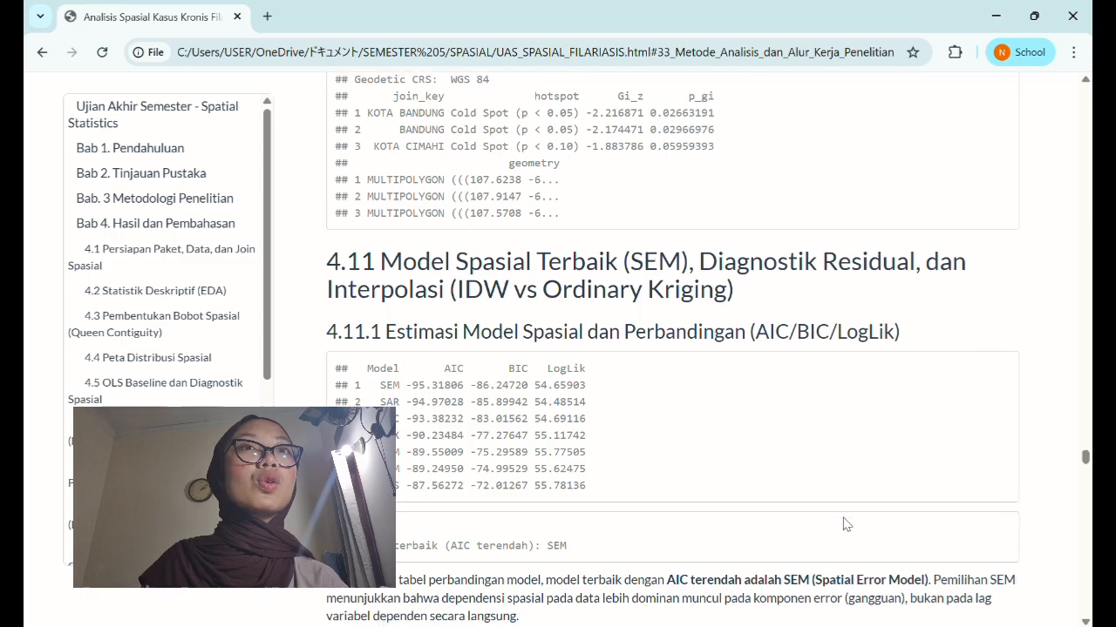
scroll(844, 524, "down", 1)
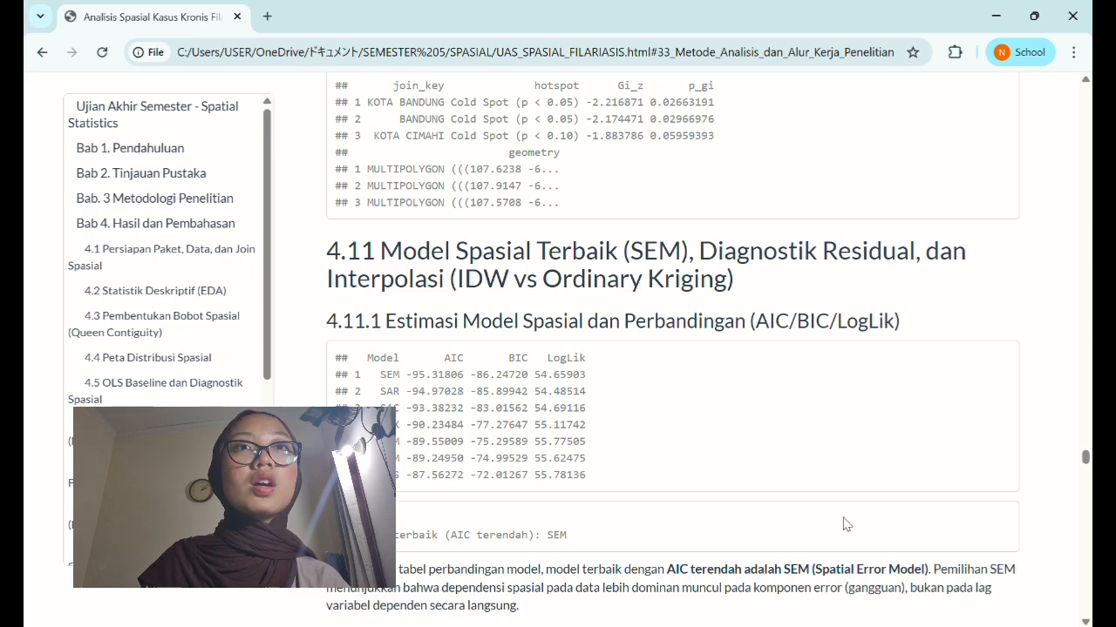
scroll(844, 524, "down", 3)
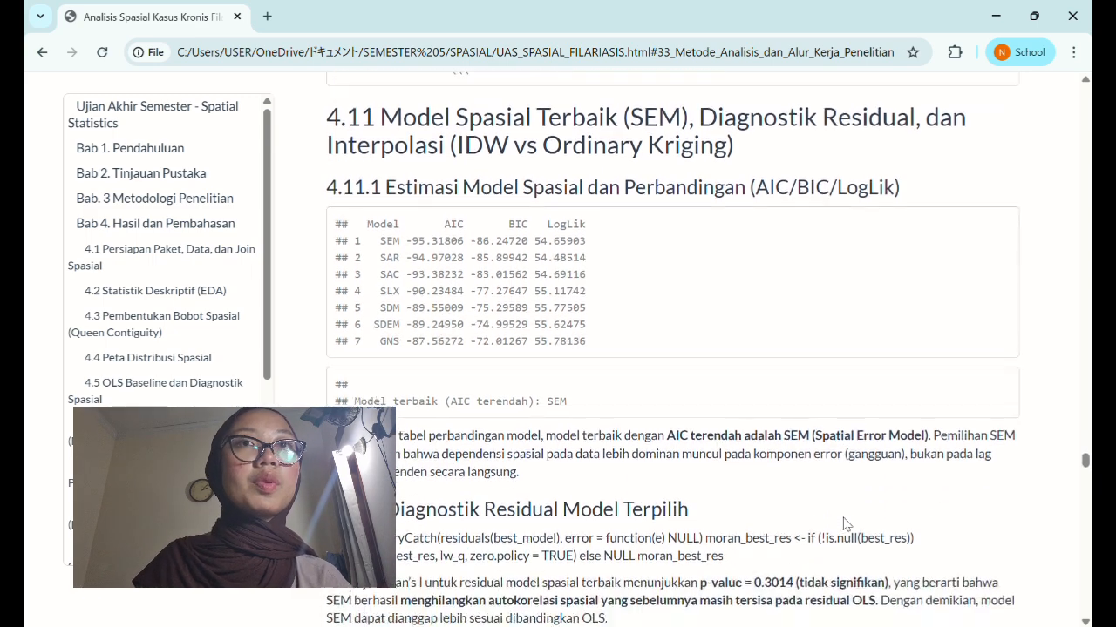
Read the residual diagnostics in section 4.11.2, and inspect the fitted prediction map of the SEM model in section 4.11.3.
scroll(844, 524, "down", 4)
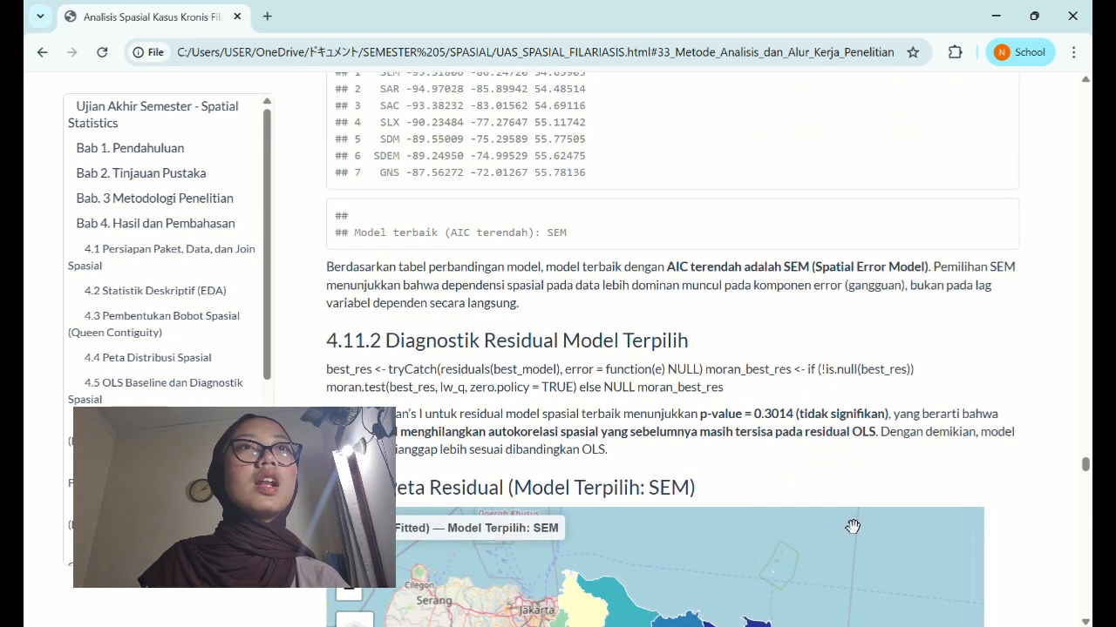
scroll(853, 526, "down", 5)
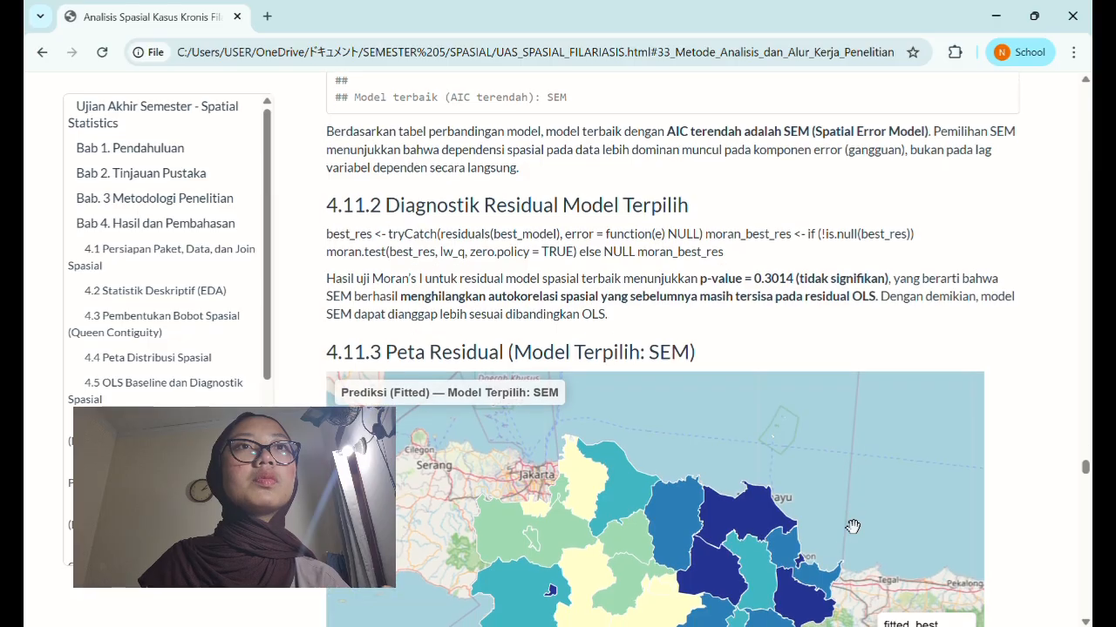
scroll(853, 526, "down", 2)
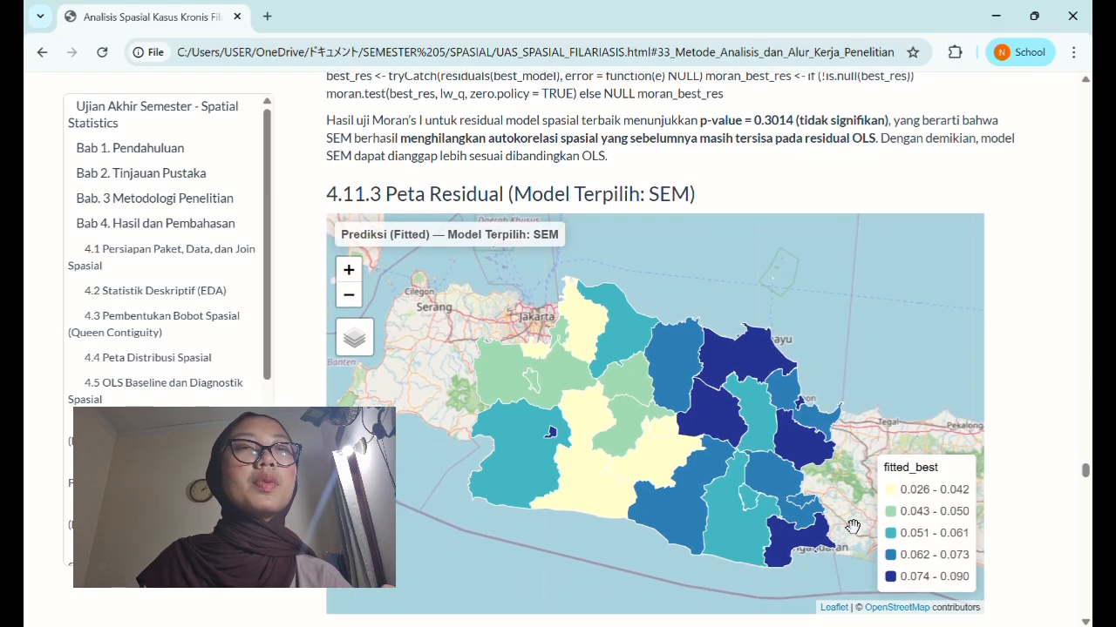
scroll(994, 423, "down", 1)
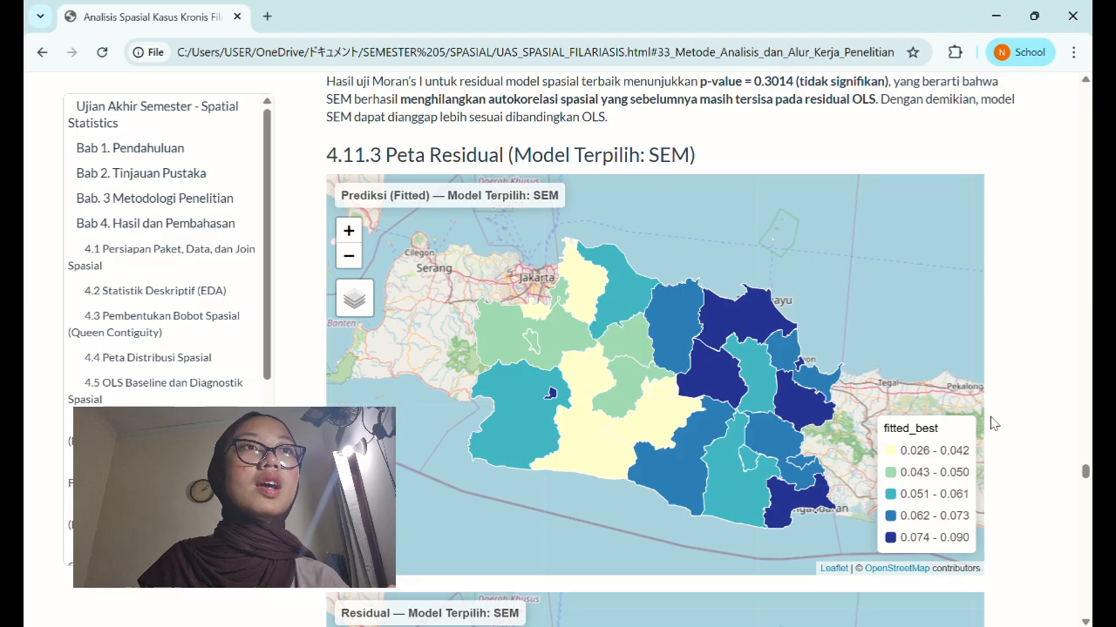
left_click_drag(921, 369, 889, 348)
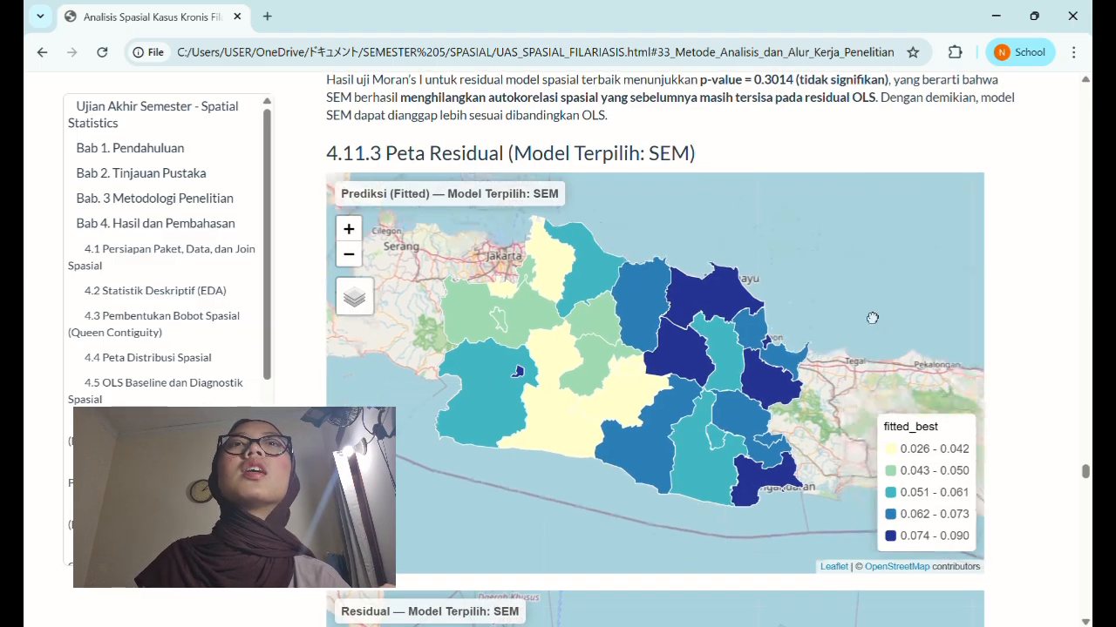
Examine the residual map of the selected SEM model with its resid_best classes and the interpretation below it.
scroll(1084, 357, "down", 3)
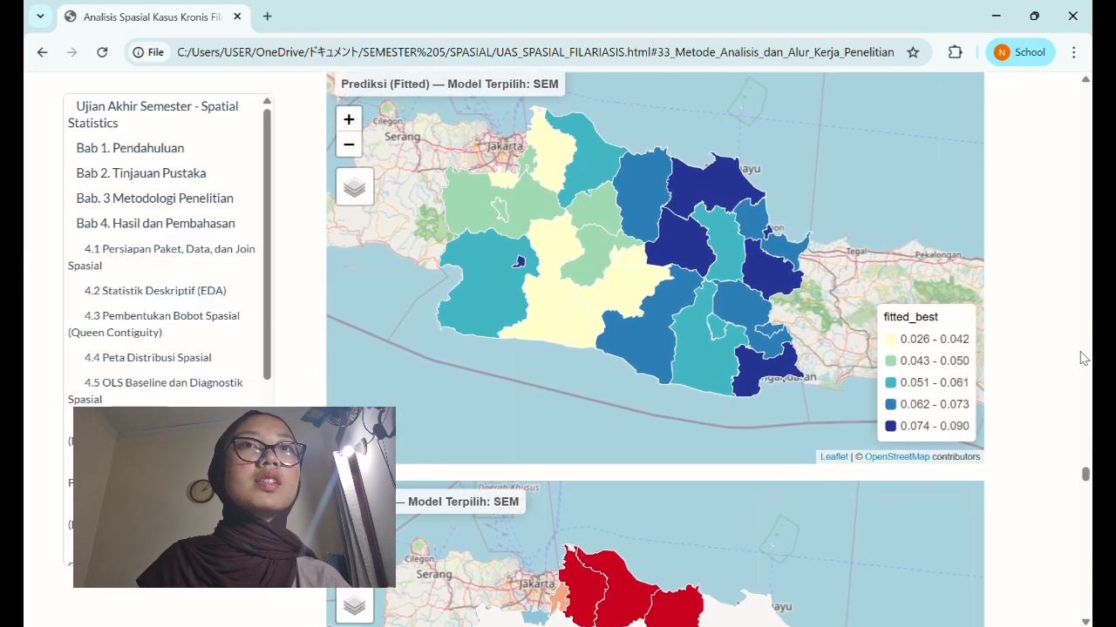
scroll(1084, 358, "down", 3)
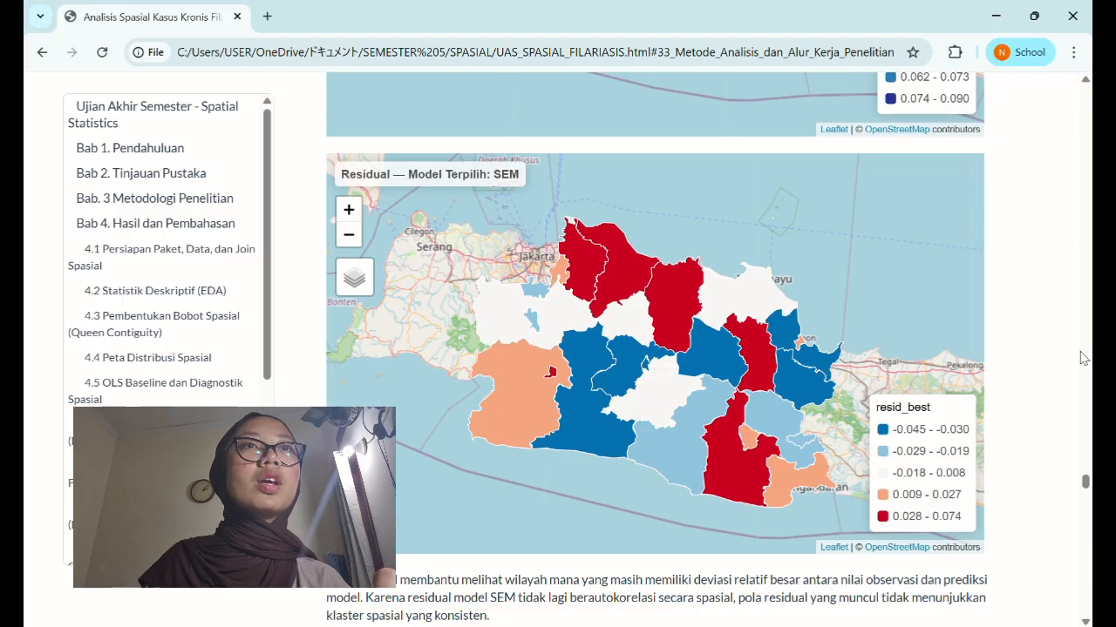
scroll(1081, 358, "down", 1)
Read the IDW and Ordinary Kriging introduction in section 4.12 Interpolasi Spasial, and view the empirical variogram in section 4.12.1.
scroll(1081, 357, "down", 6)
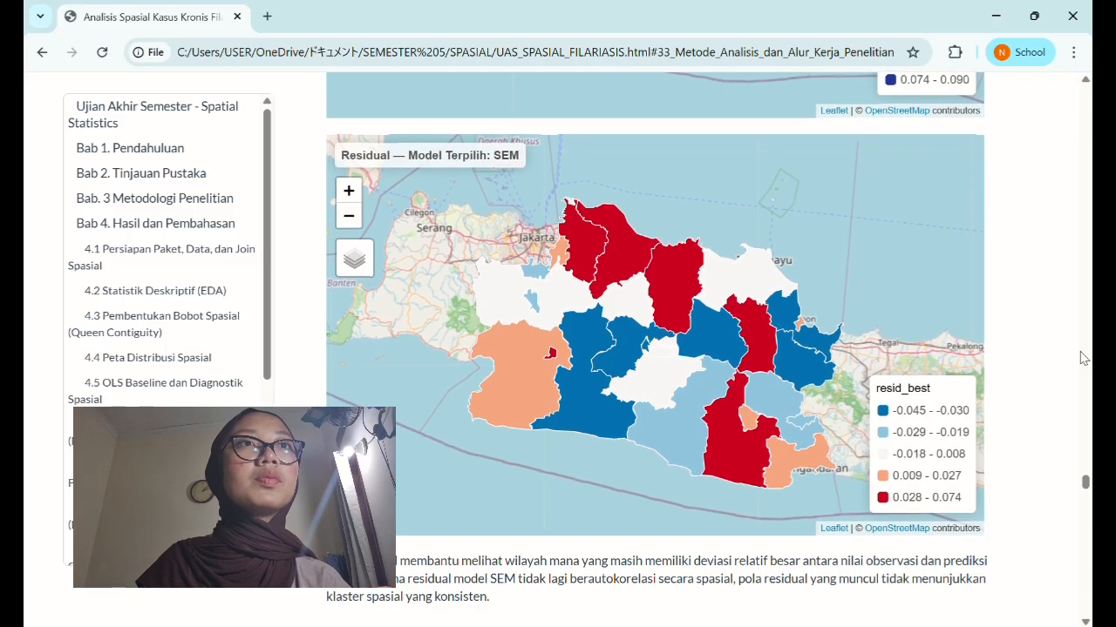
scroll(1081, 357, "up", 1)
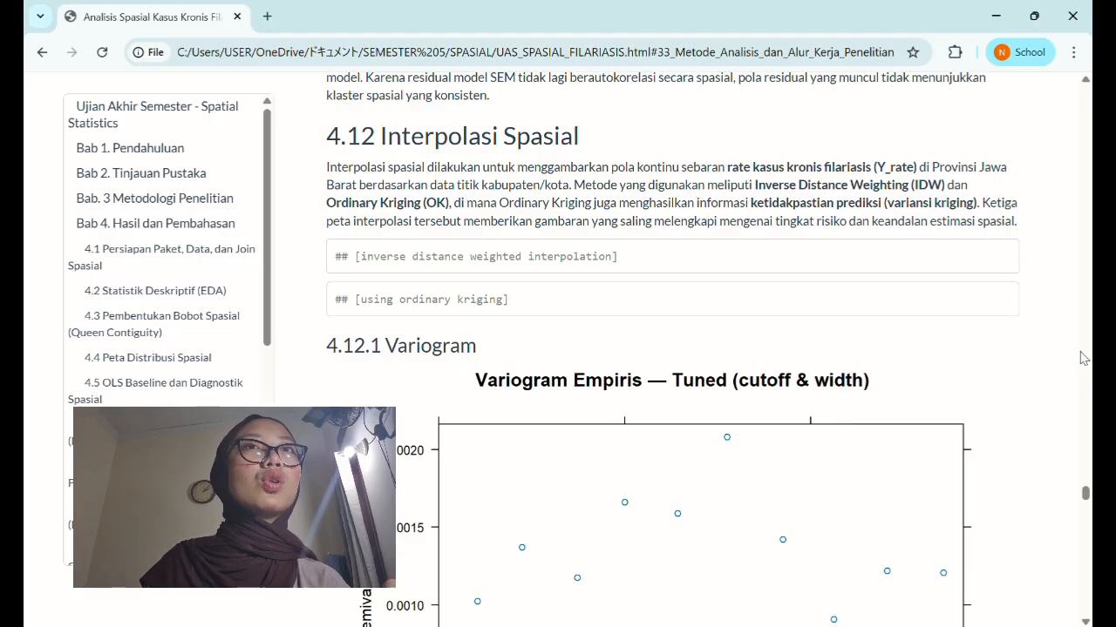
scroll(1080, 357, "down", 3)
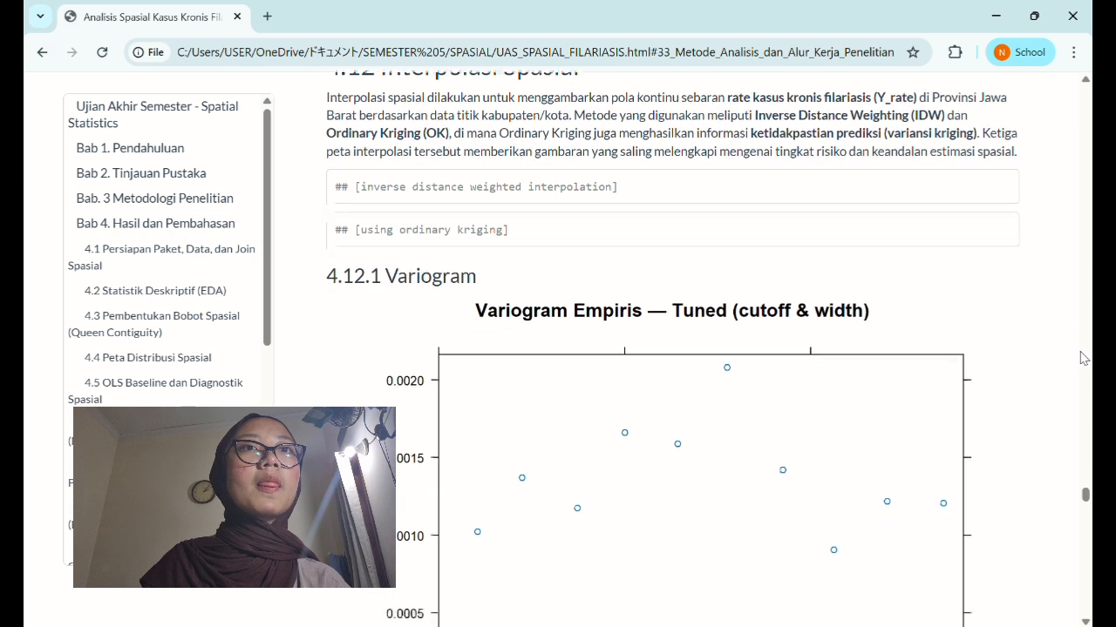
Highlight the variogram error values for the Sph and Exp models below the empirical variogram, clearing each selection.
scroll(1081, 357, "down", 2)
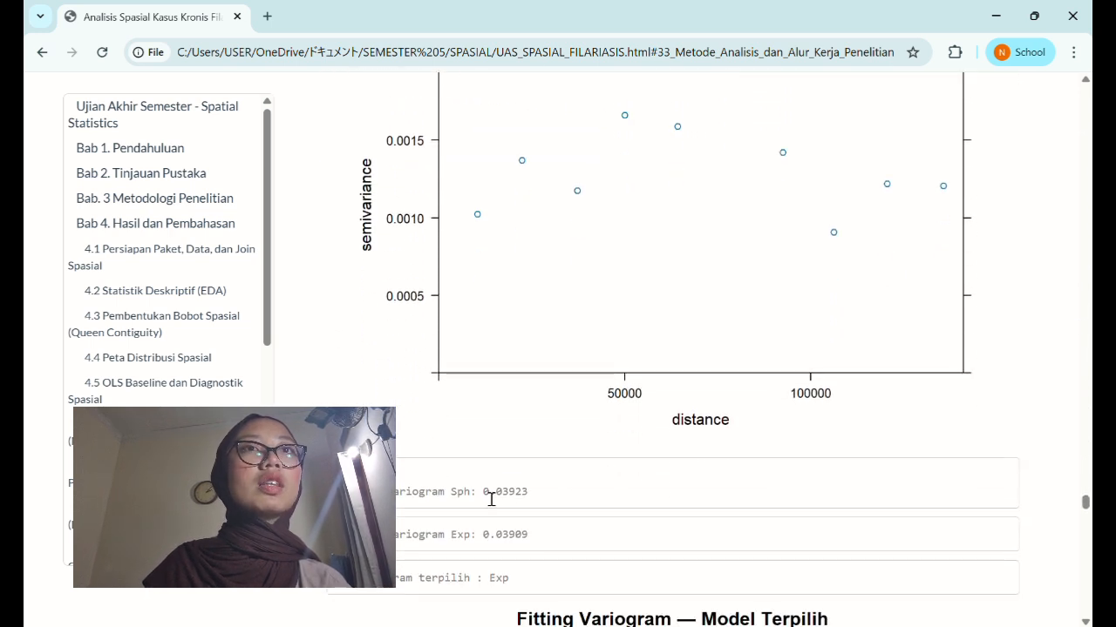
left_click_drag(484, 492, 556, 490)
left_click(556, 490)
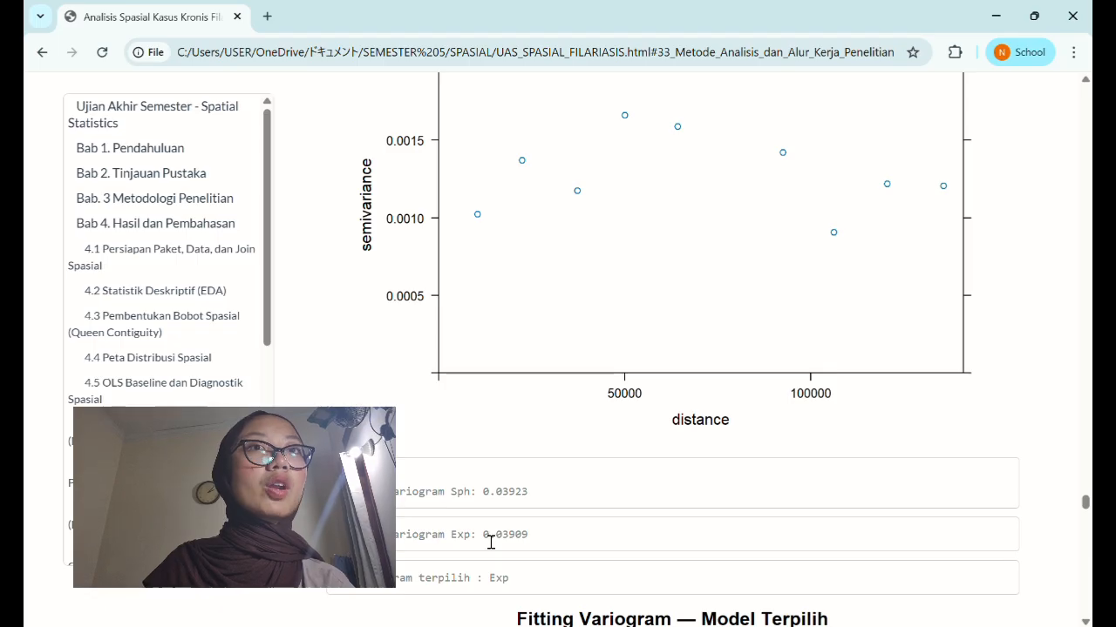
left_click_drag(484, 535, 551, 544)
left_click(546, 545)
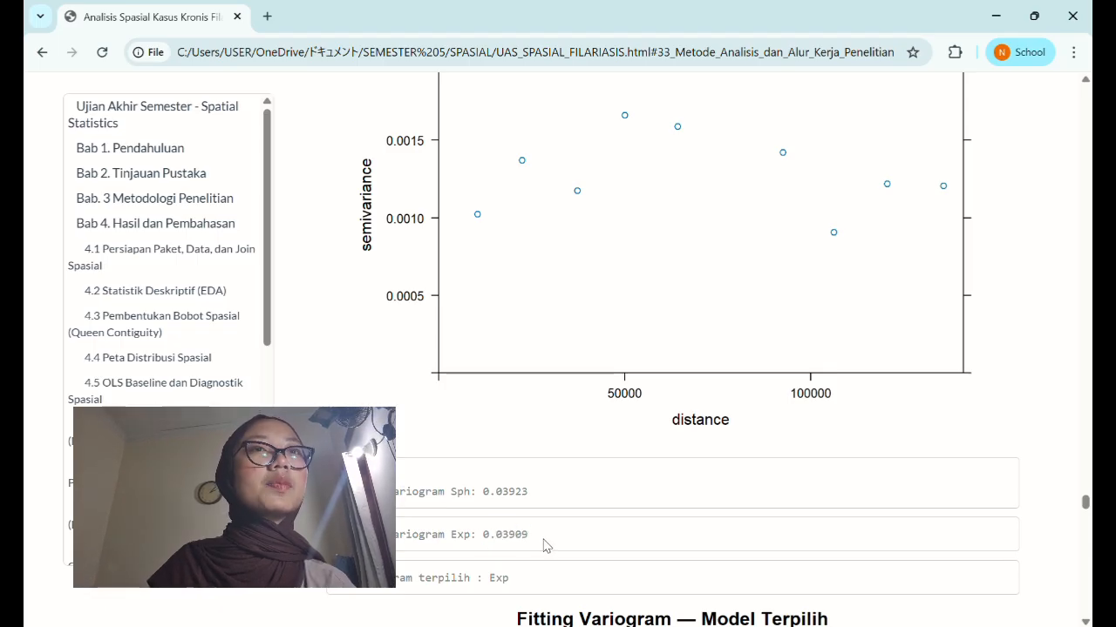
Highlight the error value of the Exp variogram model above the fitted variogram plot, and clear the selection.
scroll(533, 536, "down", 1)
scroll(574, 479, "down", 1)
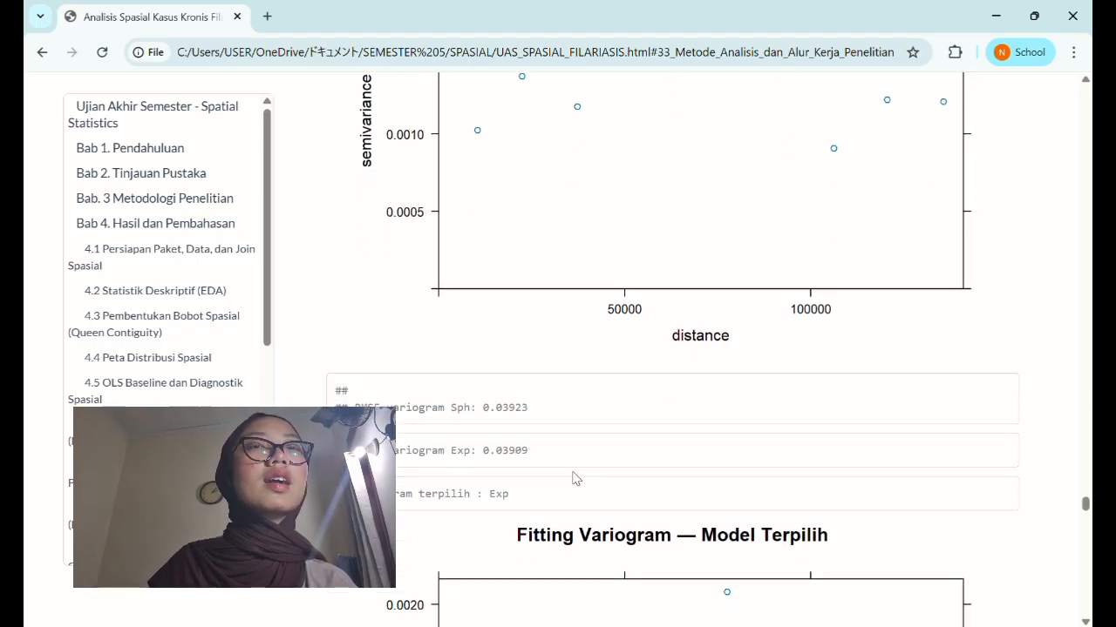
double_click(500, 494)
left_click_drag(490, 453, 535, 462)
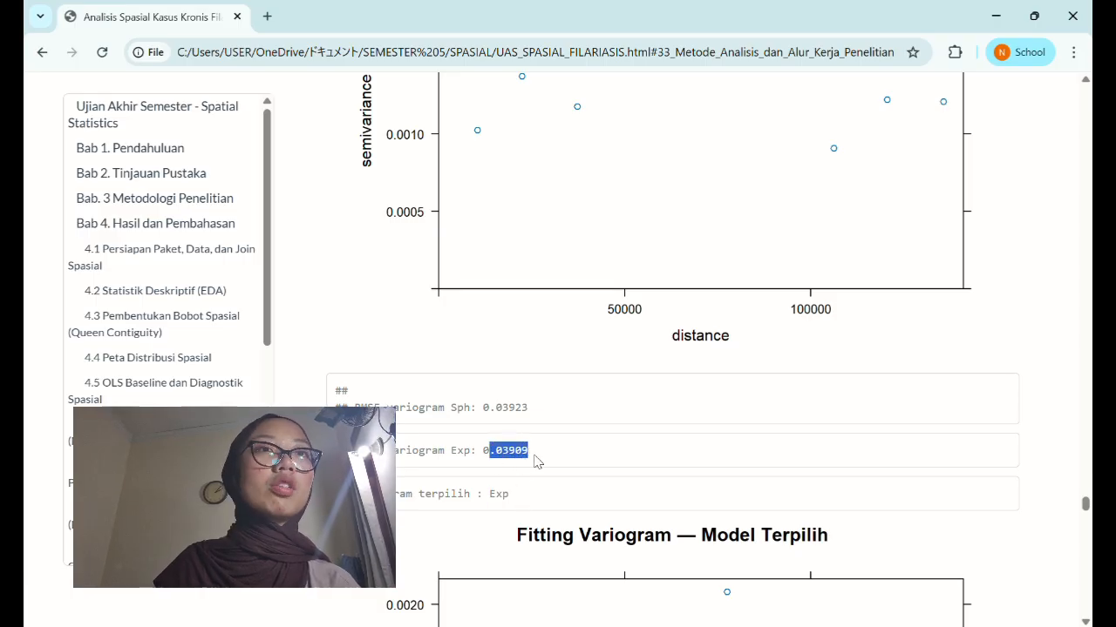
left_click(537, 460)
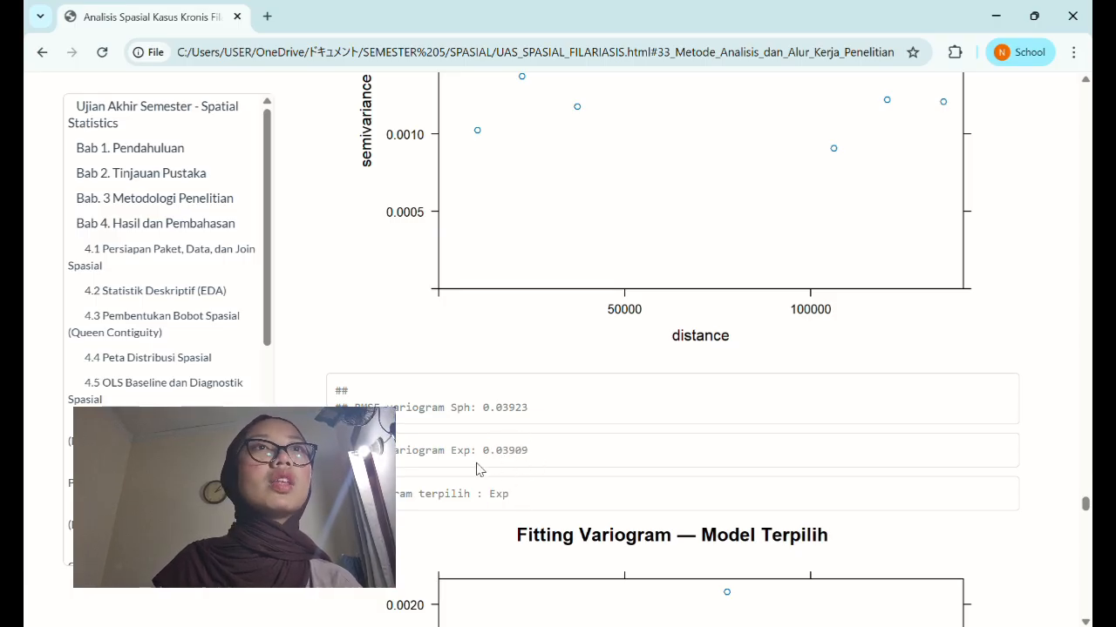
Examine the fitted variogram curve of the selected model, and read the explanation of nugget, sill and range below it.
scroll(520, 469, "down", 5)
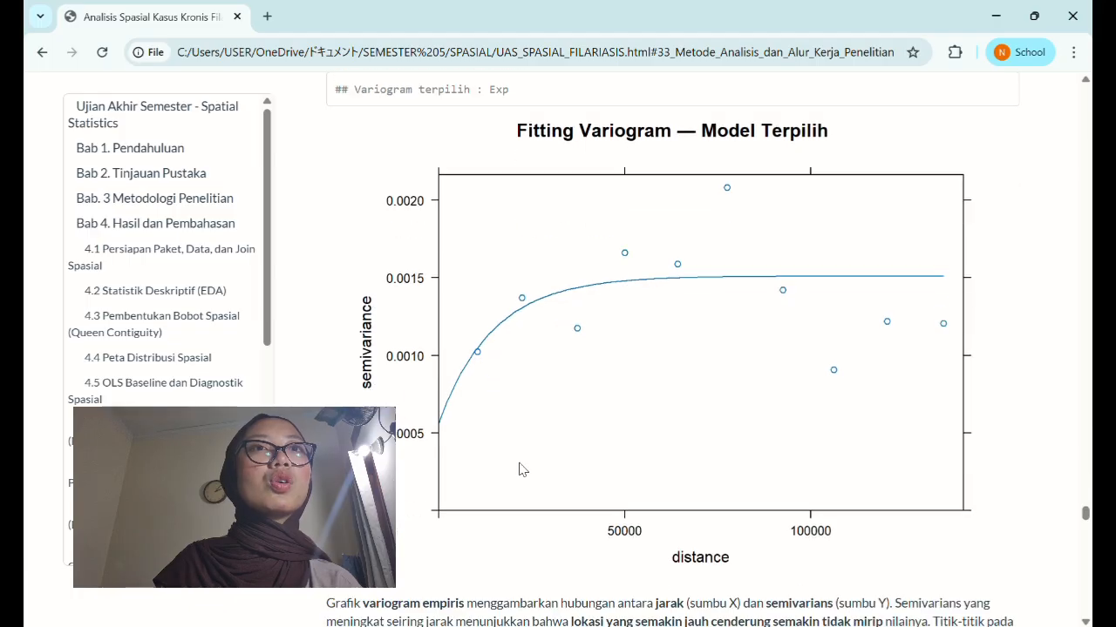
scroll(520, 469, "down", 1)
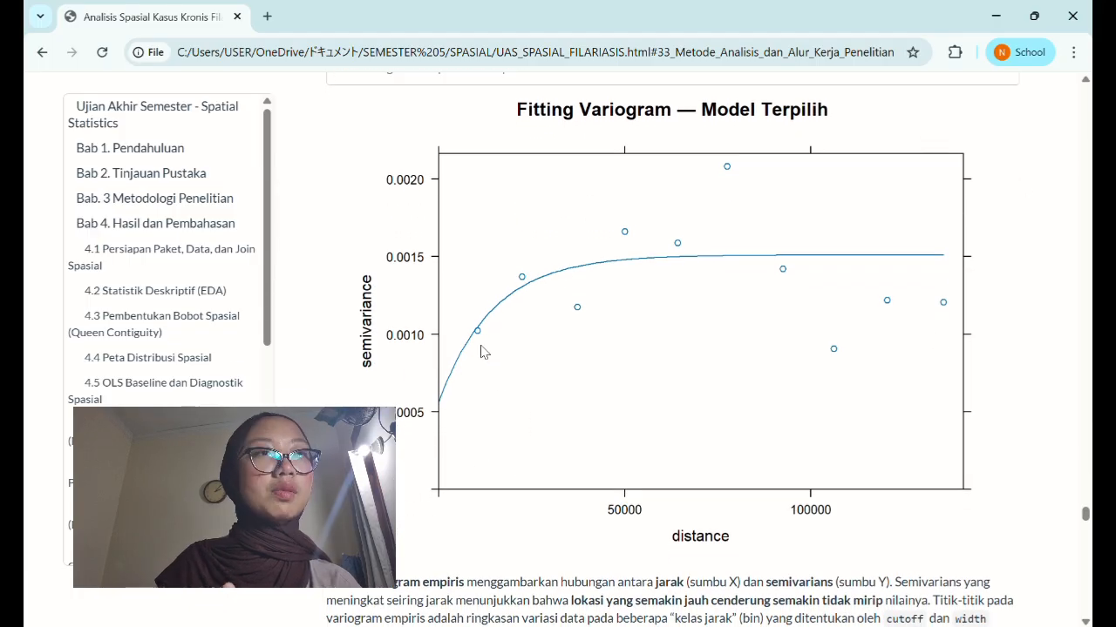
scroll(484, 351, "down", 3)
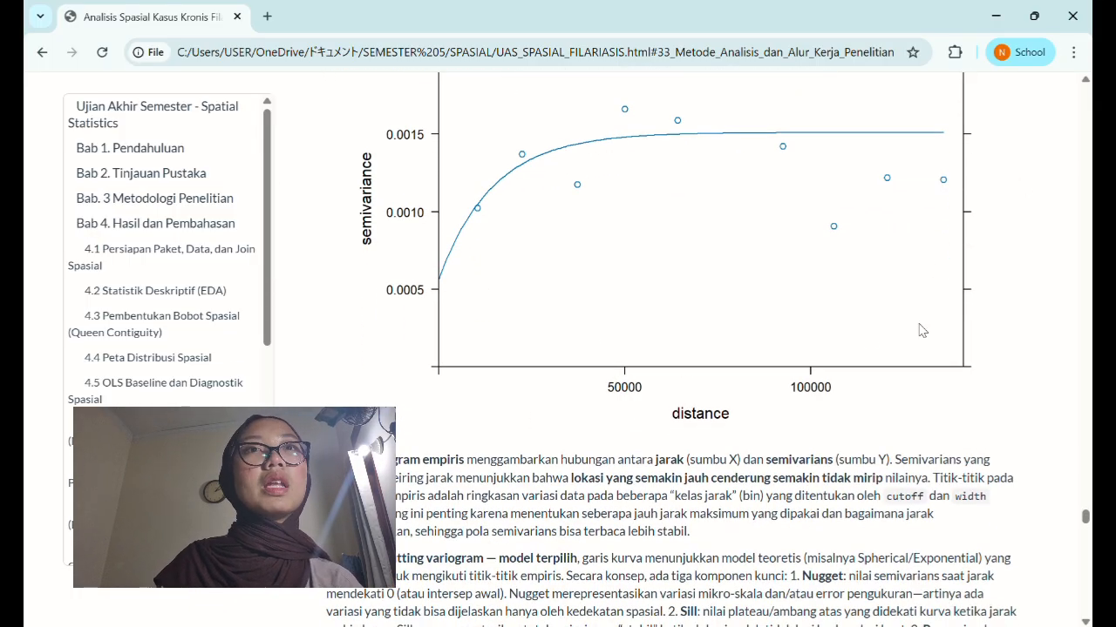
scroll(985, 349, "down", 1)
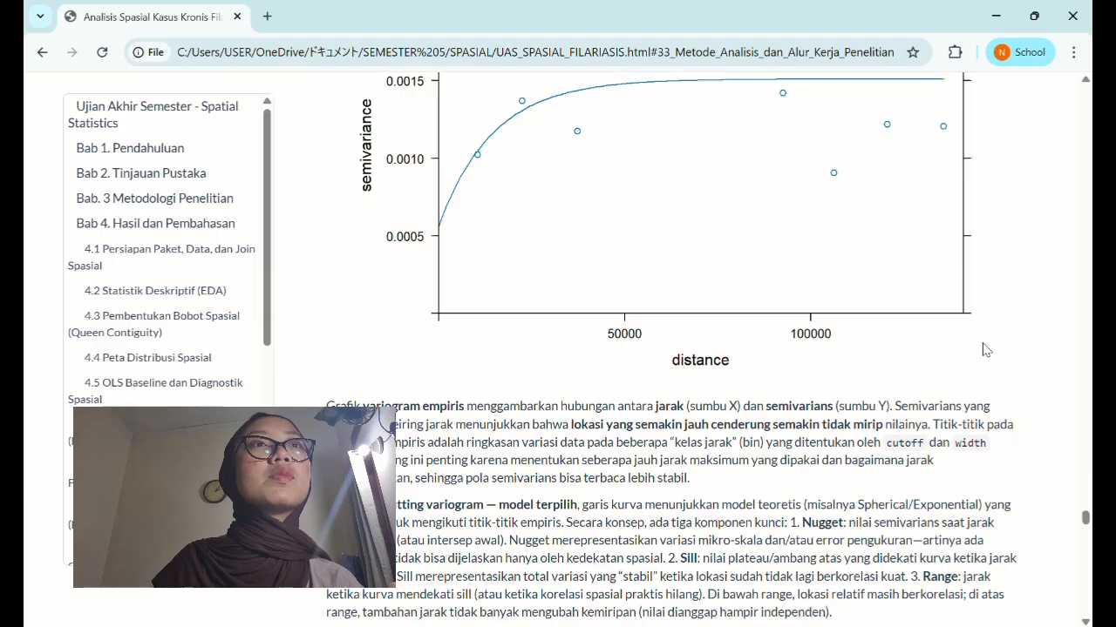
scroll(986, 350, "down", 1)
Read the error tables and interpretation in section 4.12.2 Cross Validation, and view the IDW prediction map of Y_rate.
scroll(986, 350, "down", 6)
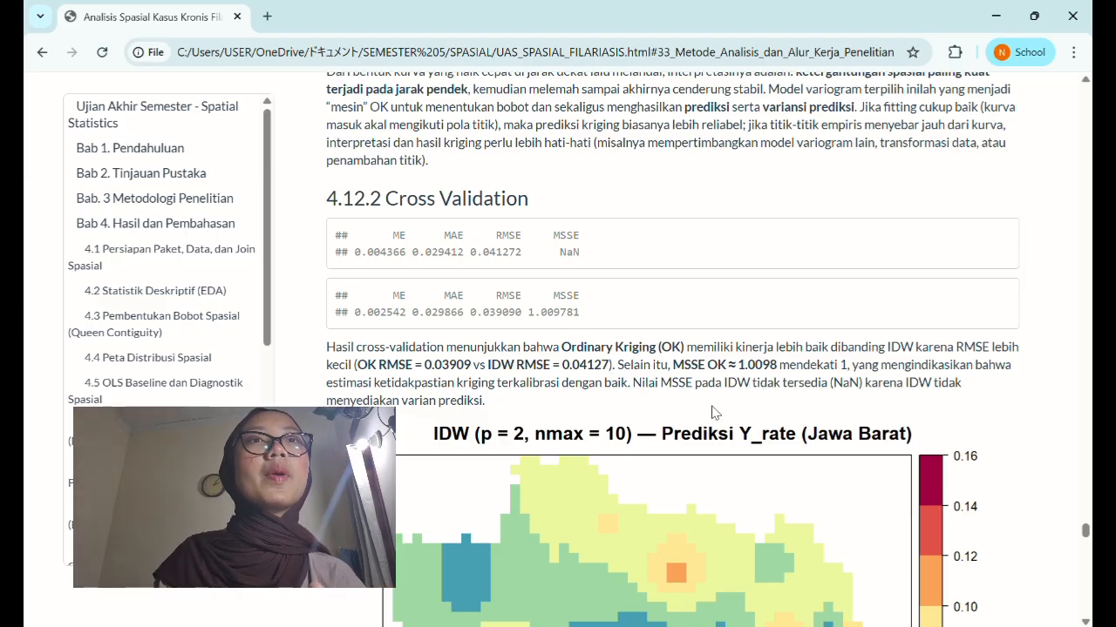
scroll(732, 413, "down", 3)
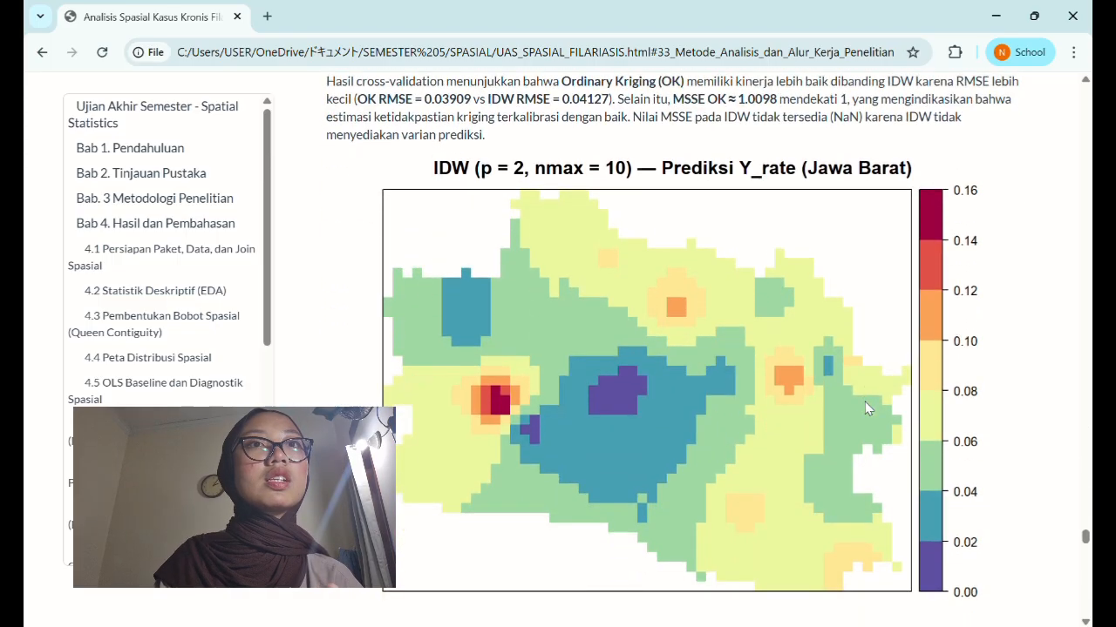
scroll(740, 346, "down", 3)
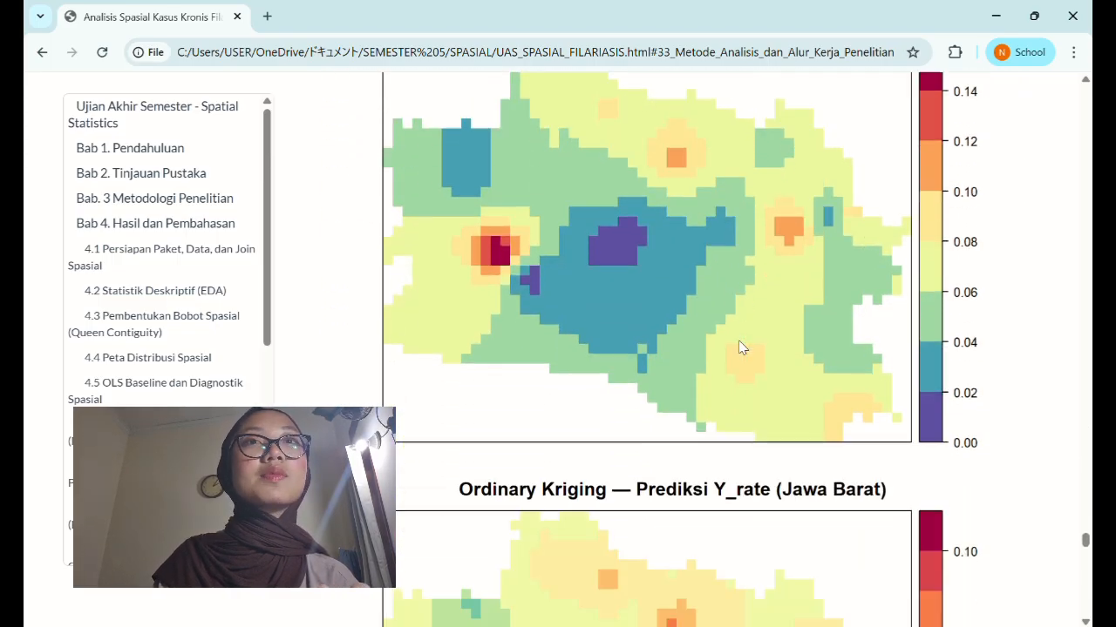
Inspect the Ordinary Kriging prediction map of Y_rate and the Ordinary Kriging prediction variance map.
scroll(624, 470, "down", 1)
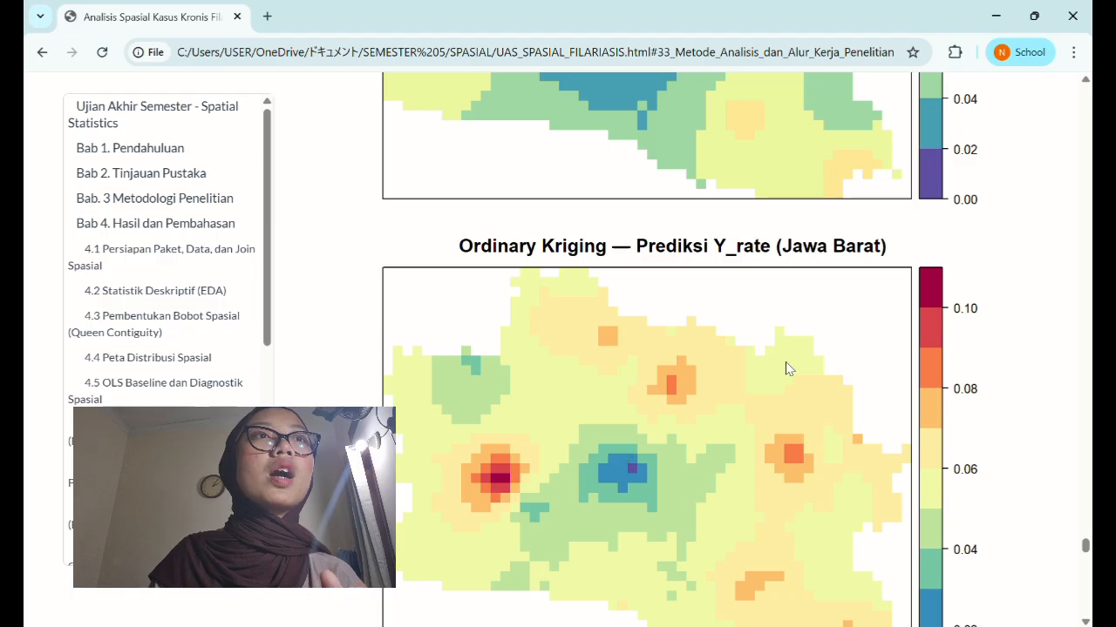
scroll(779, 344, "down", 2)
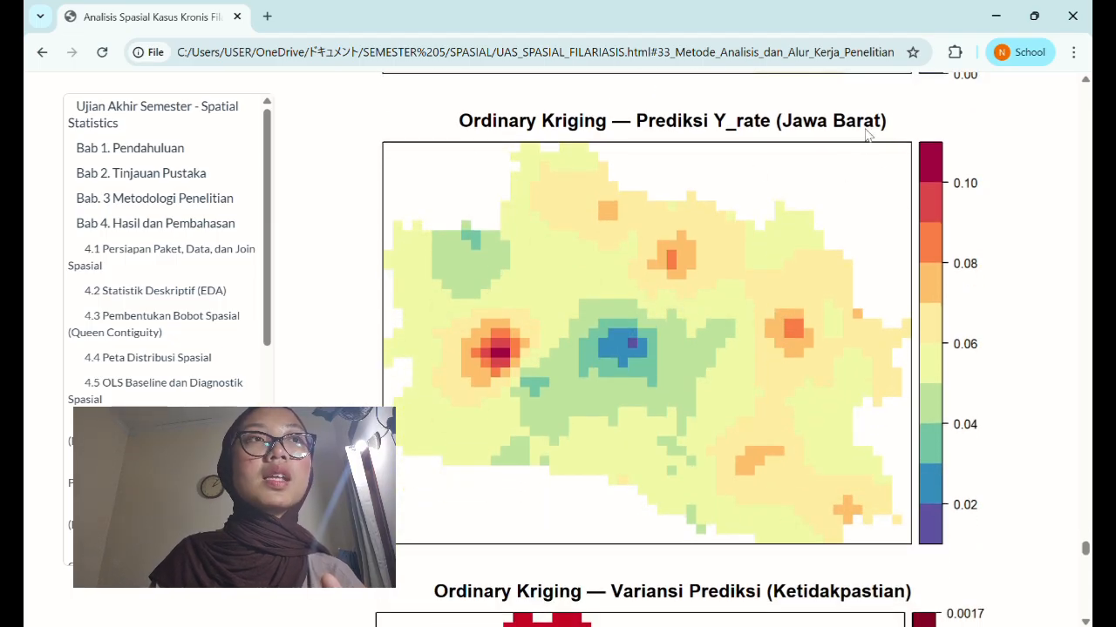
scroll(905, 291, "down", 1)
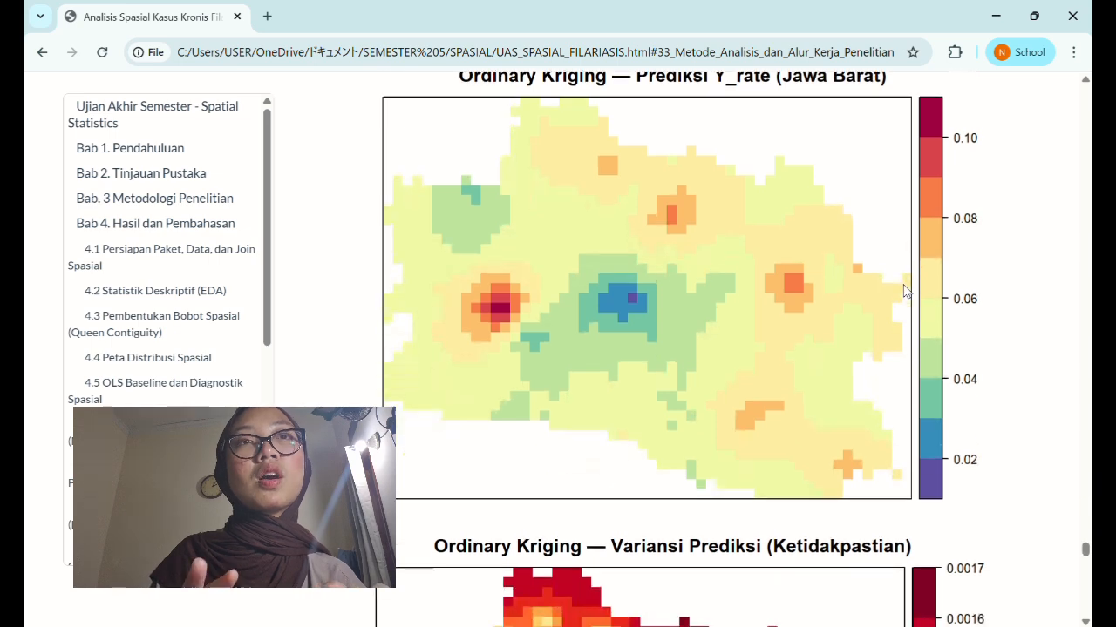
scroll(905, 291, "down", 4)
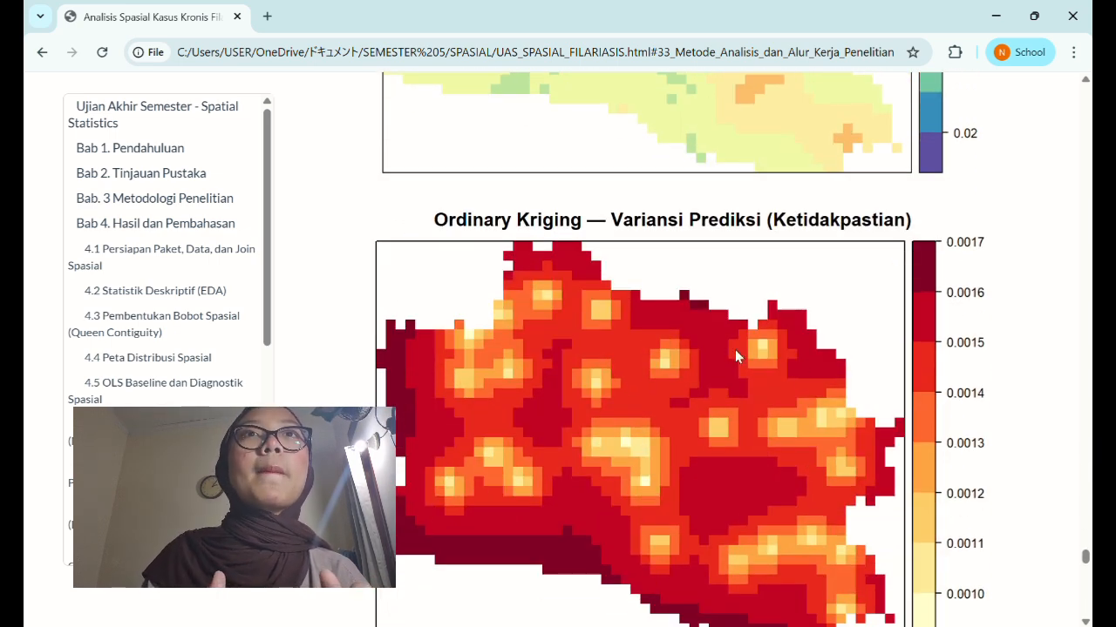
scroll(732, 353, "down", 1)
scroll(634, 271, "up", 2)
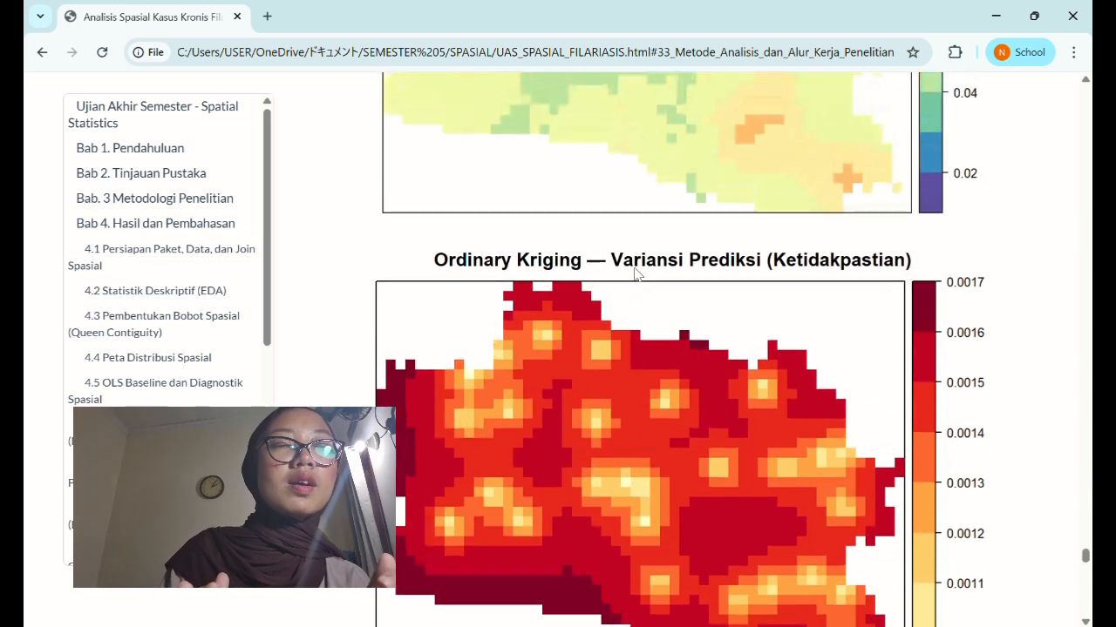
scroll(635, 273, "down", 5)
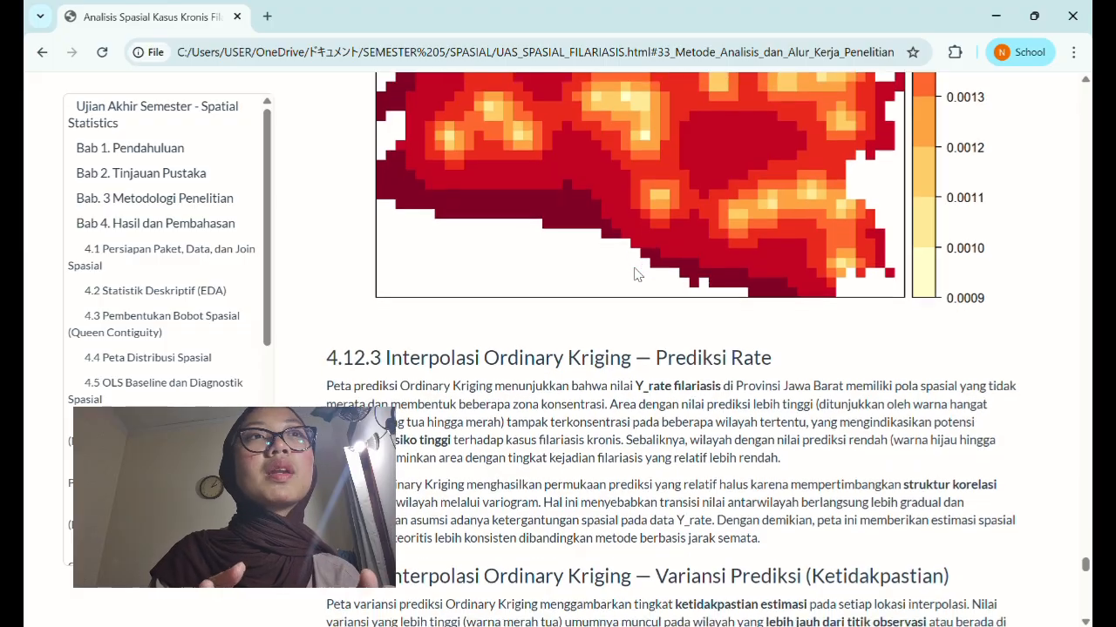
Compare the IDW prediction map with the Ordinary Kriging prediction and variance maps, going back and forth between them.
scroll(682, 291, "up", 10)
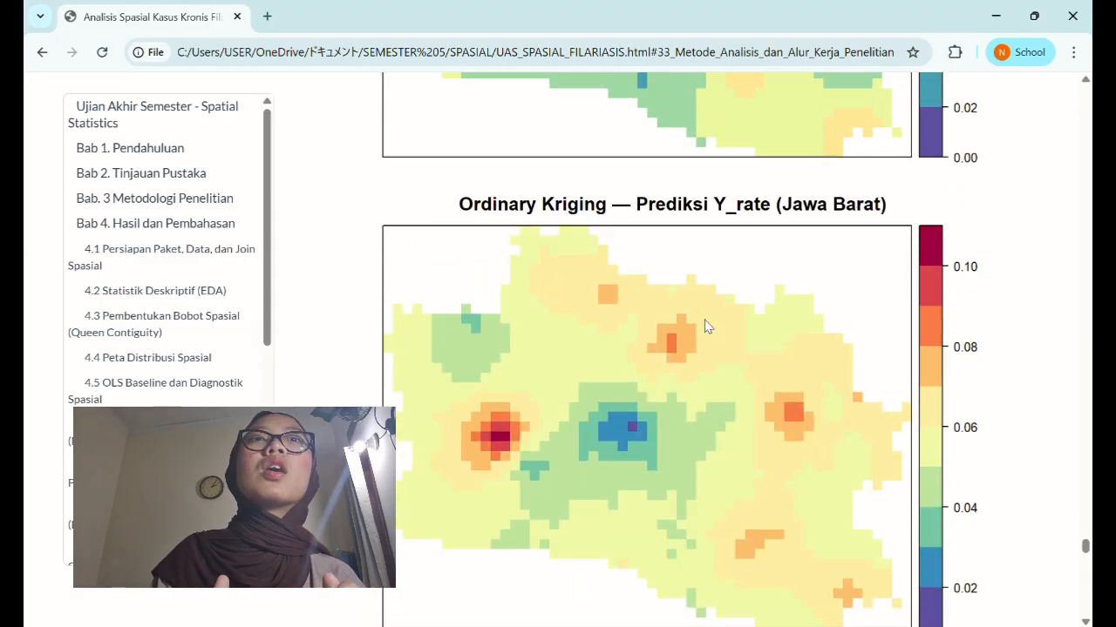
scroll(708, 326, "down", 1)
scroll(588, 492, "up", 6)
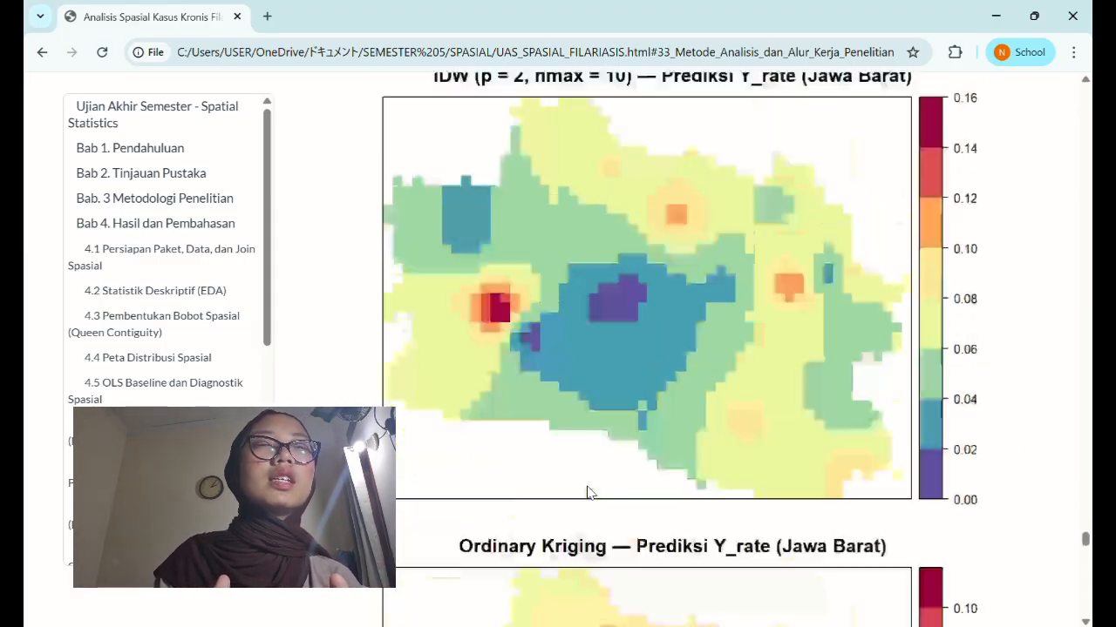
scroll(589, 491, "down", 4)
scroll(698, 356, "up", 1)
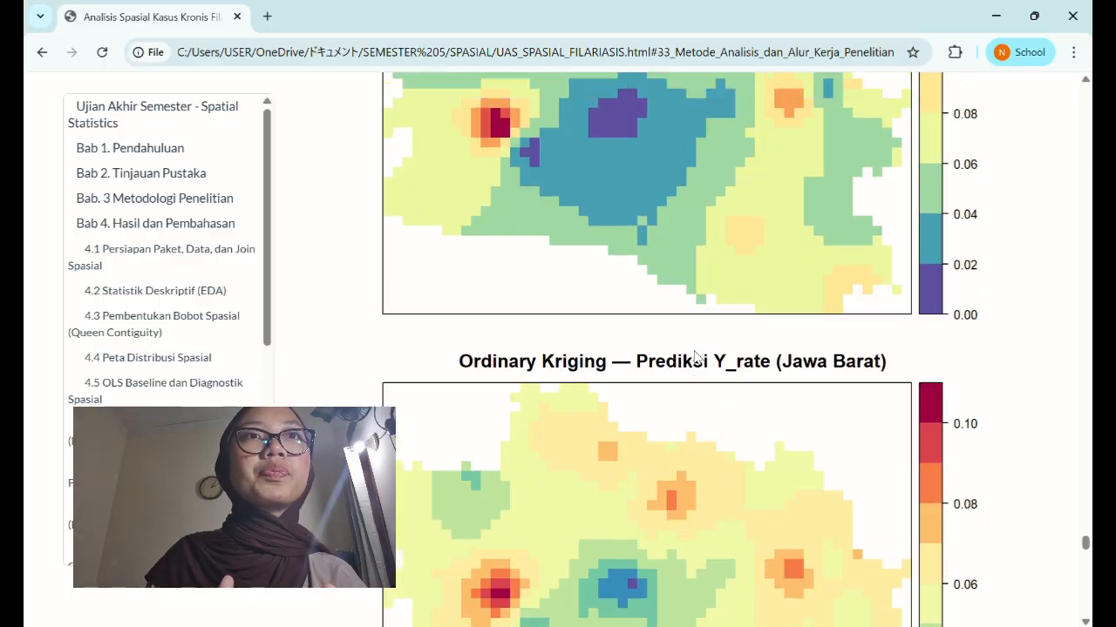
scroll(697, 357, "down", 6)
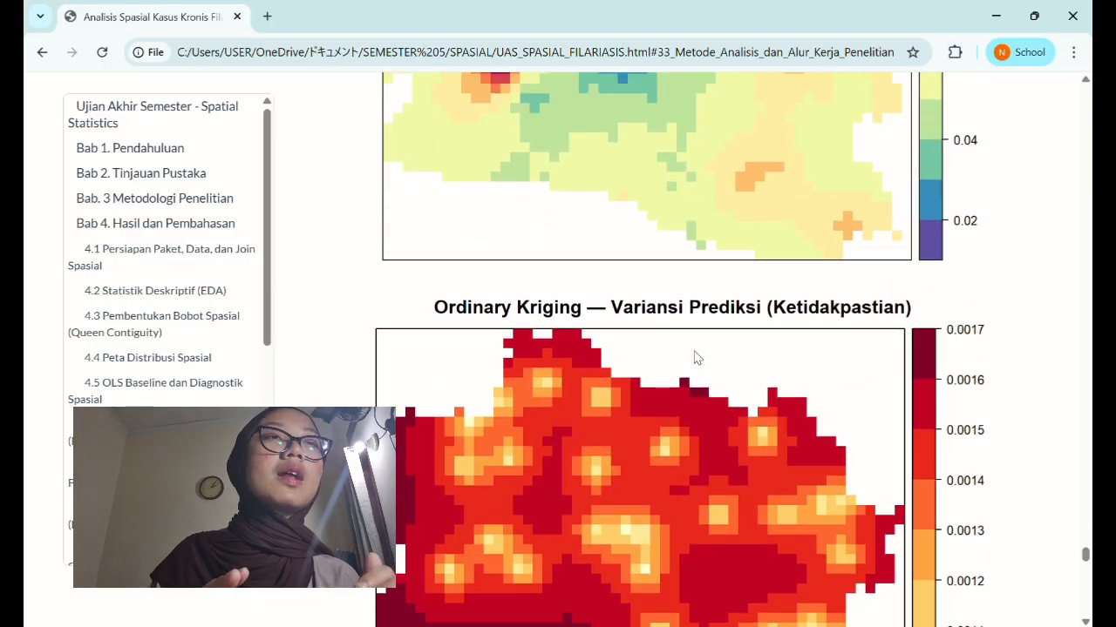
scroll(697, 357, "up", 3)
scroll(697, 357, "down", 4)
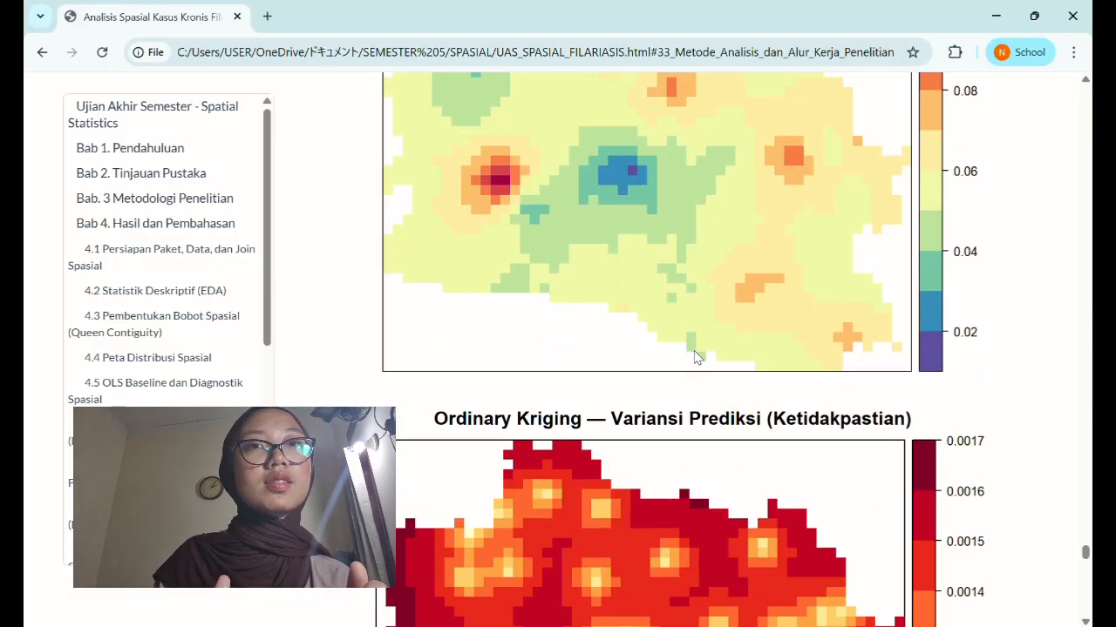
scroll(700, 359, "up", 10)
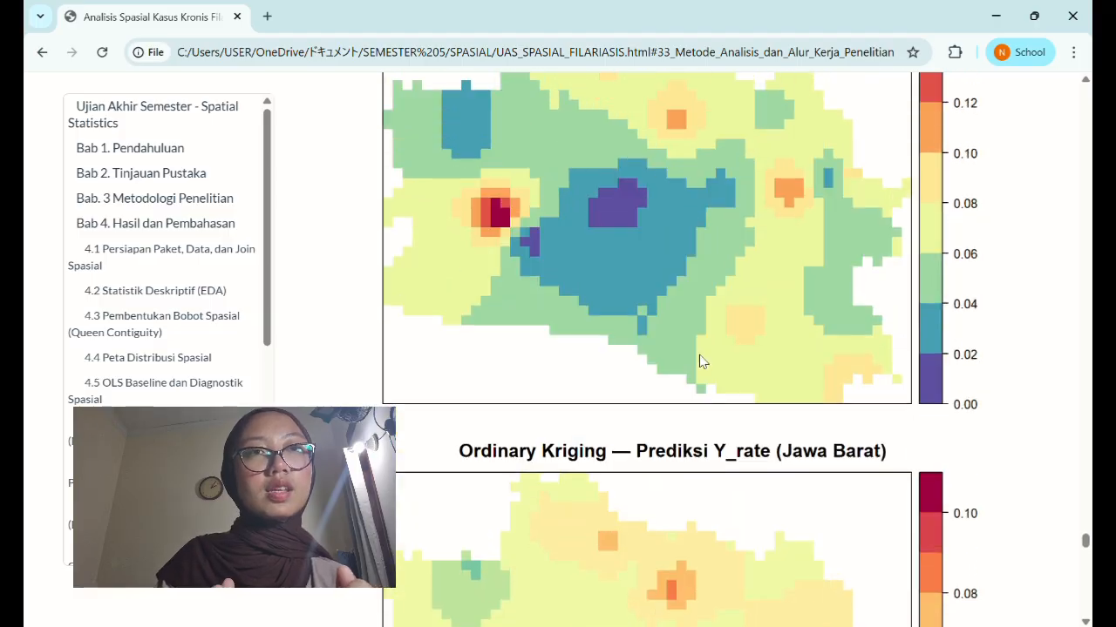
Check the Ordinary Kriging interpretations in sections 4.12.3 and 4.12.4 against the IDW and Ordinary Kriging maps above.
scroll(700, 360, "down", 9)
scroll(702, 360, "down", 7)
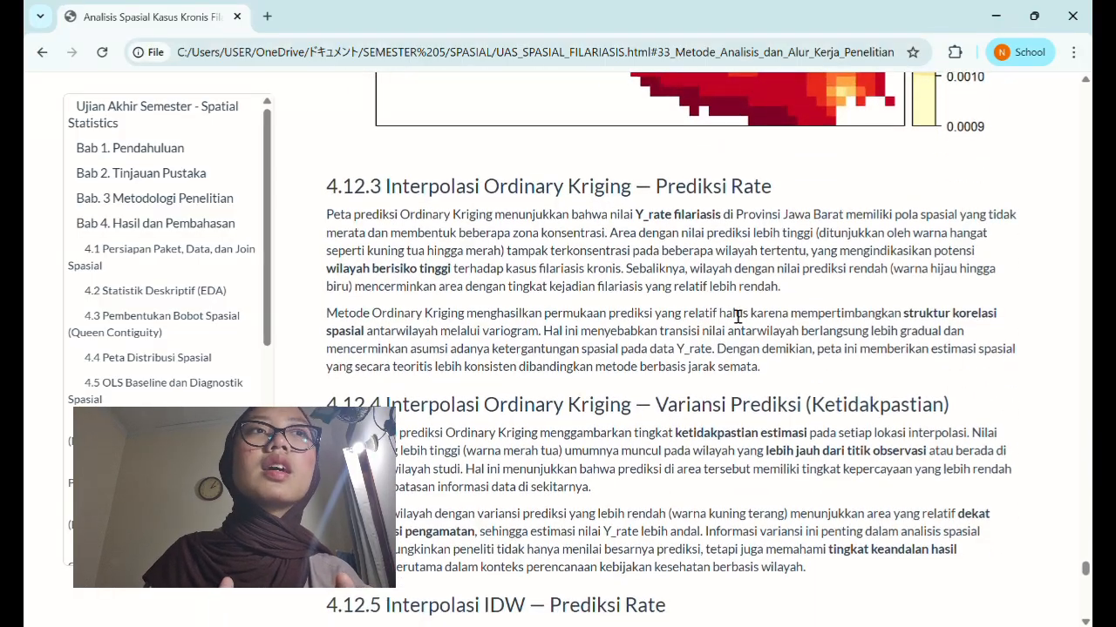
scroll(732, 314, "up", 3)
scroll(731, 314, "up", 12)
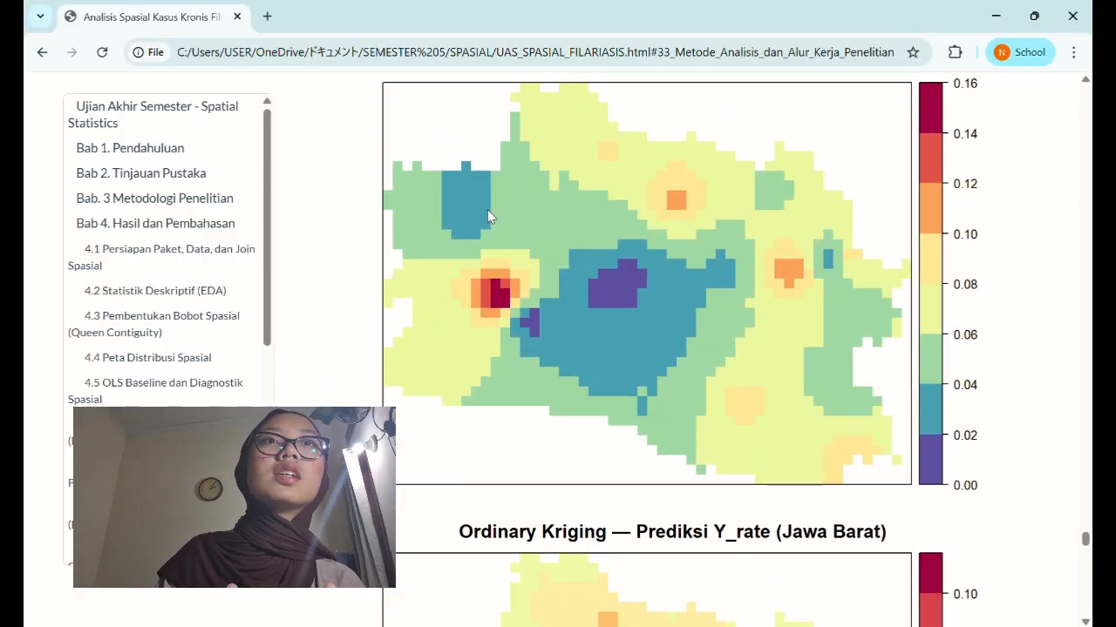
scroll(624, 314, "down", 6)
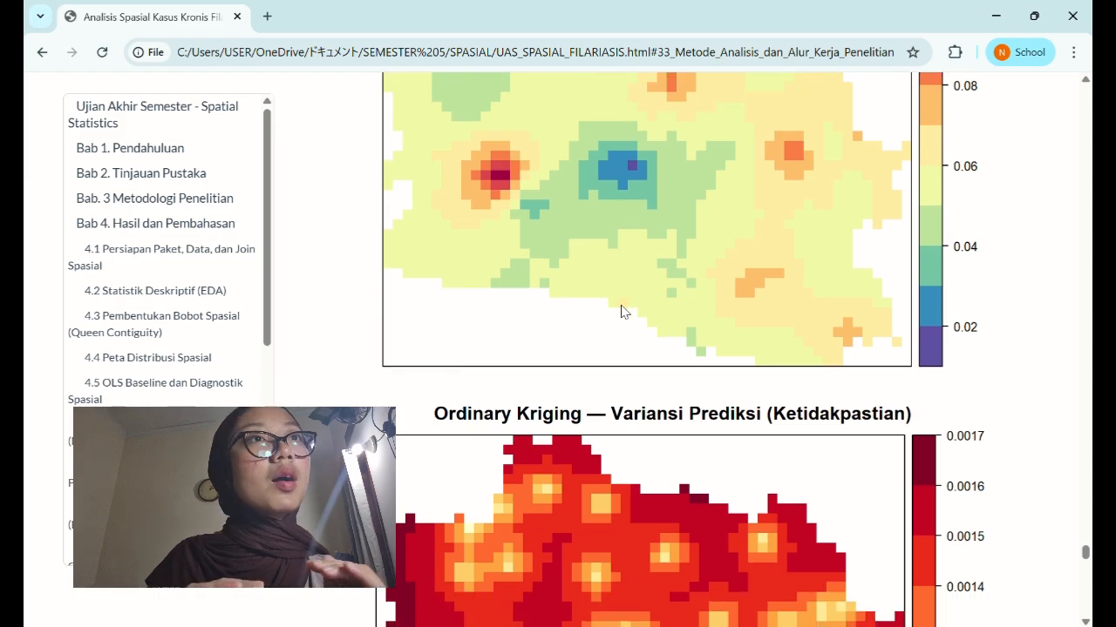
Read the interpolation interpretations from section 4.12.3 through the method comparison in section 4.12.6 Perbandingan dan Implikasi Analisis.
scroll(623, 312, "down", 3)
scroll(620, 305, "down", 7)
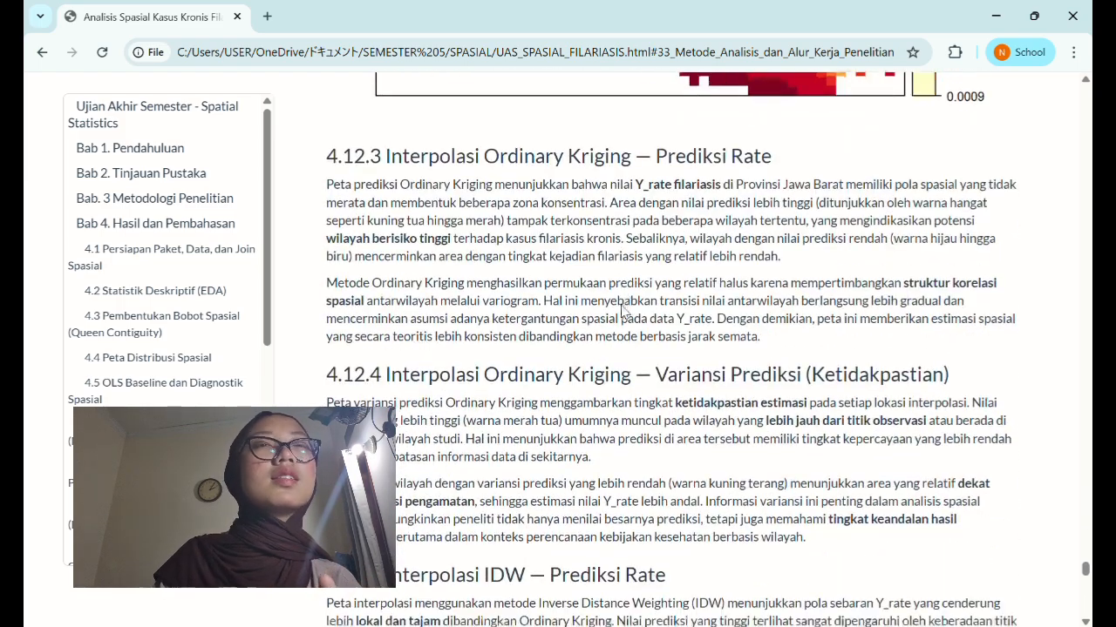
scroll(630, 314, "down", 3)
scroll(629, 313, "down", 2)
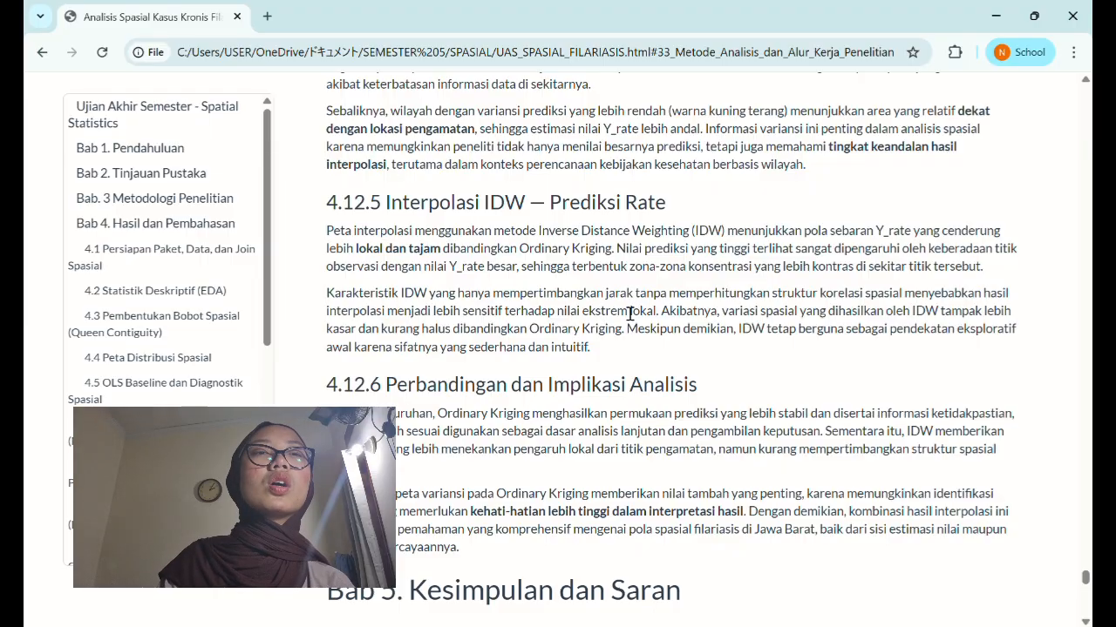
Read the numbered conclusions in section 5.1 Kesimpulan of Bab 5, and continue to the recommendations in section 5.2 Saran.
scroll(629, 312, "down", 4)
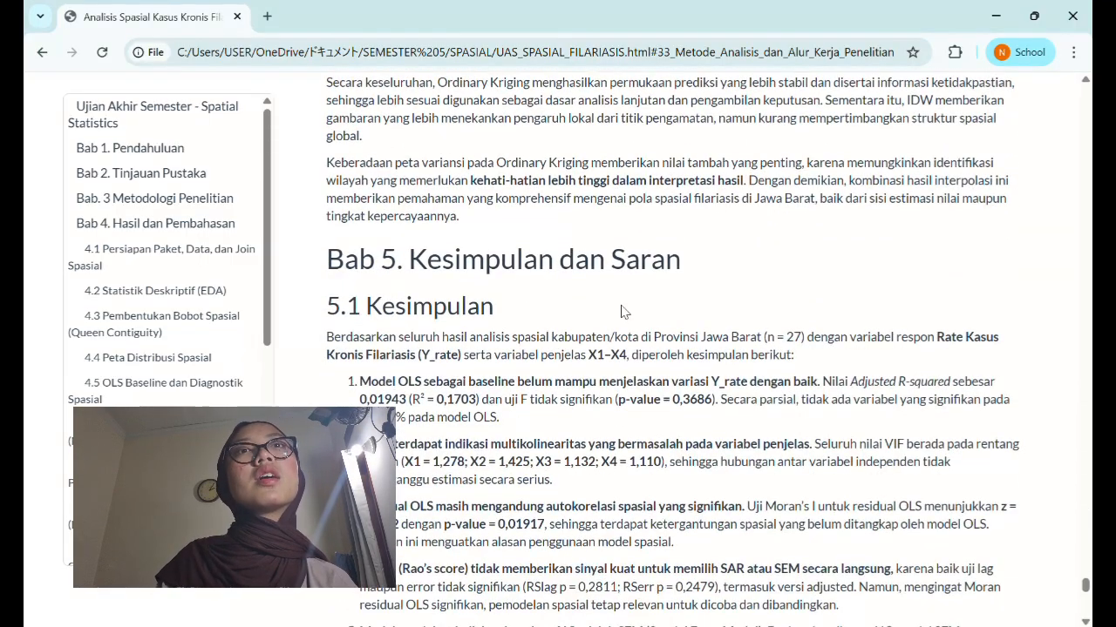
scroll(624, 312, "down", 2)
scroll(629, 313, "down", 1)
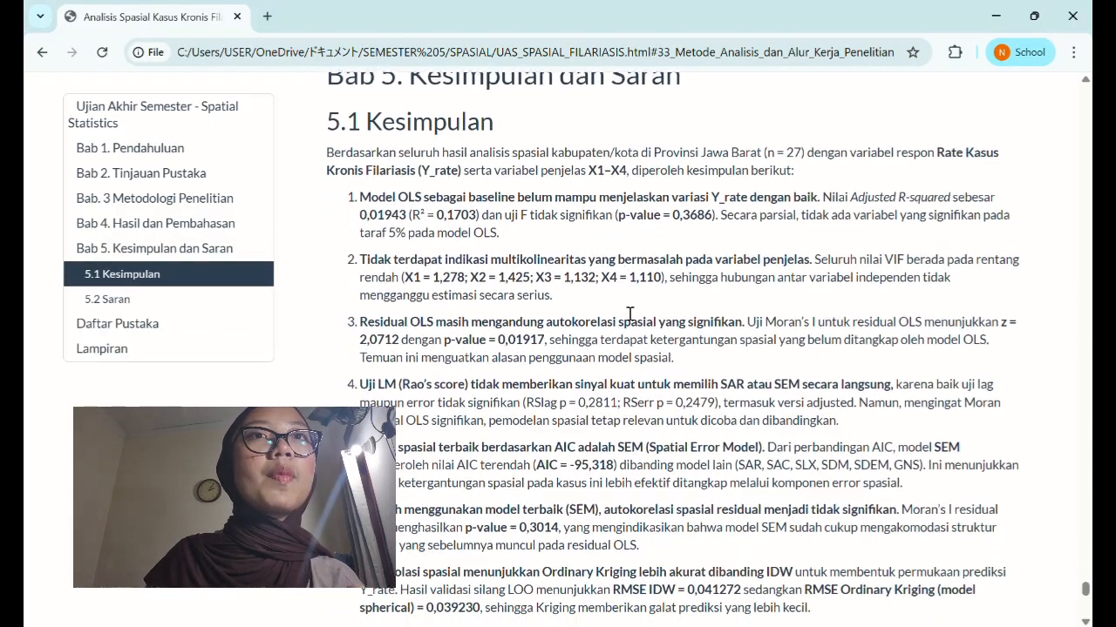
scroll(629, 314, "up", 1)
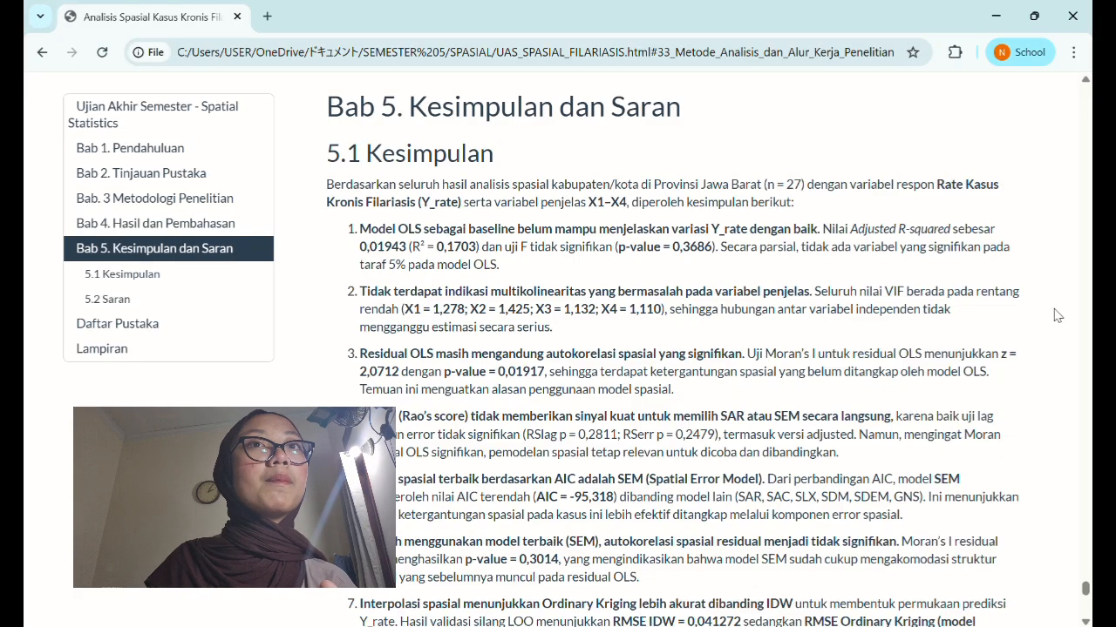
scroll(1057, 316, "down", 1)
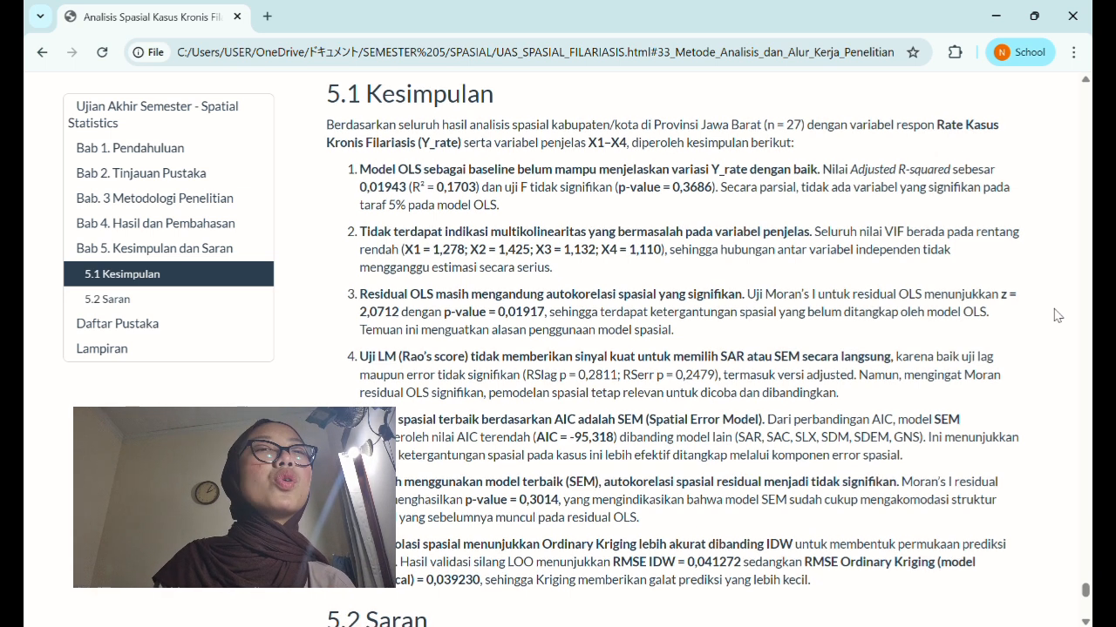
scroll(1057, 315, "down", 1)
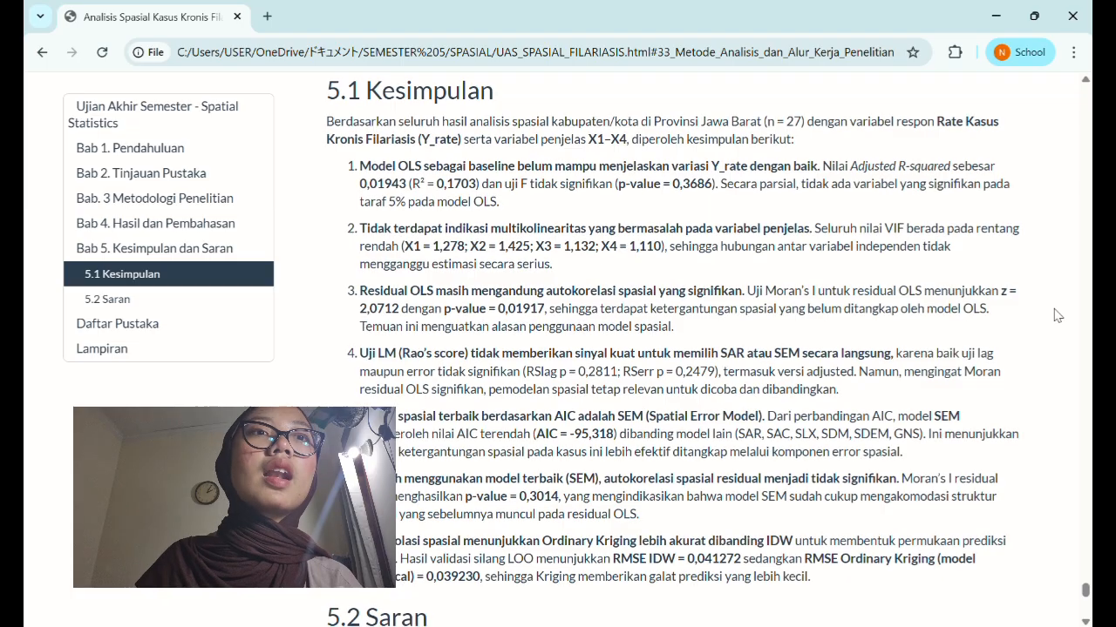
scroll(1057, 315, "down", 1)
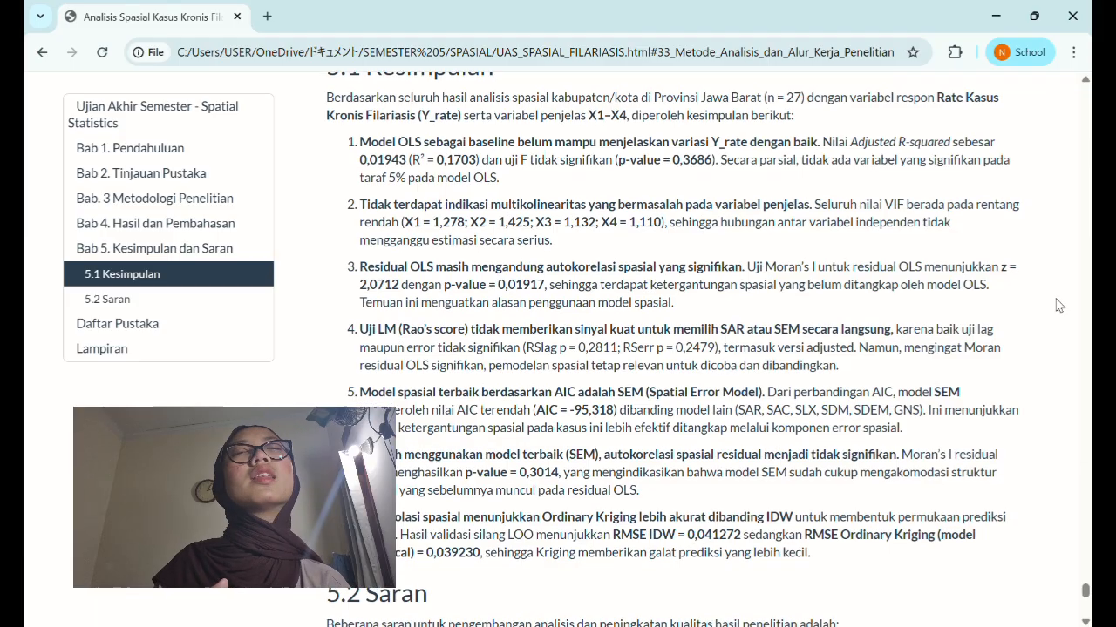
scroll(1057, 310, "down", 1)
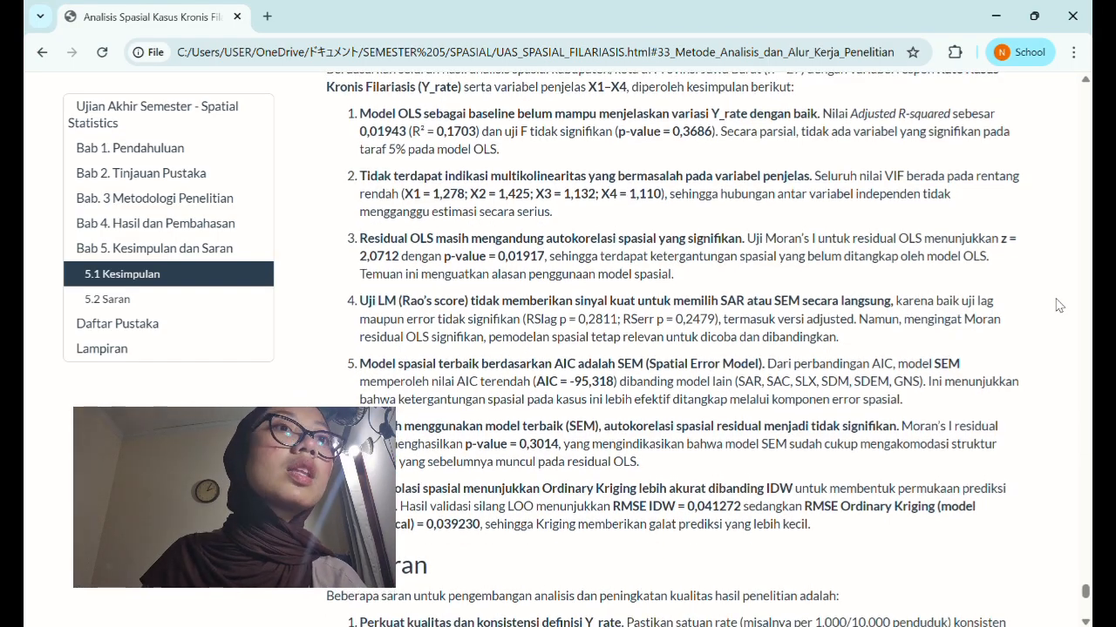
scroll(1058, 305, "down", 2)
scroll(1058, 305, "down", 1)
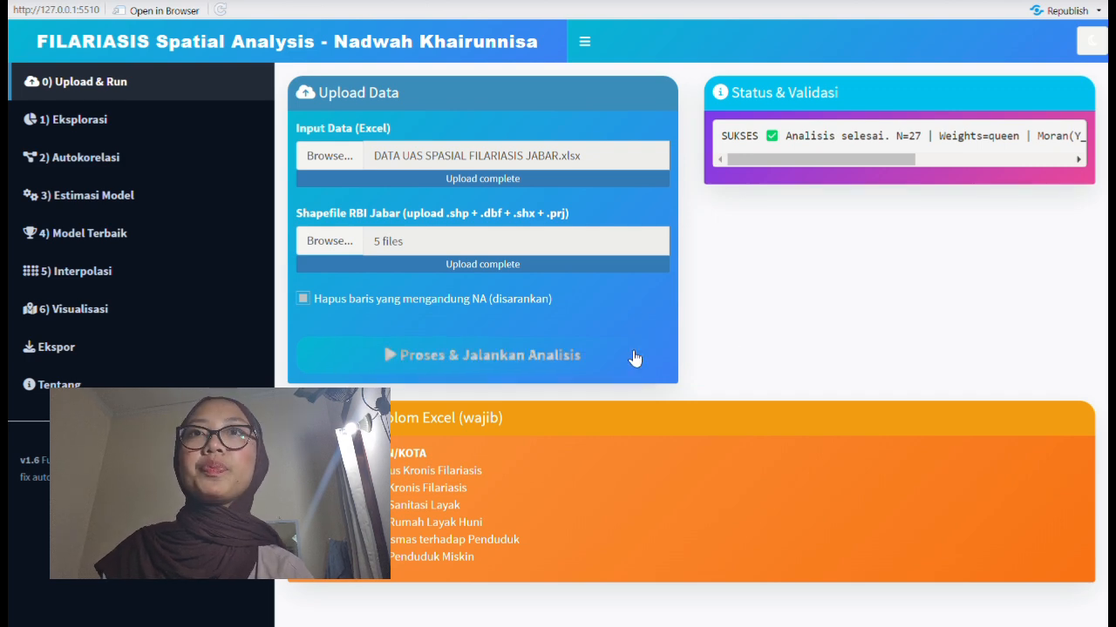
Open the Eksplorasi section and review the Data Gabungan preview table and the Statistik Deskriptif summary.
left_click(137, 125)
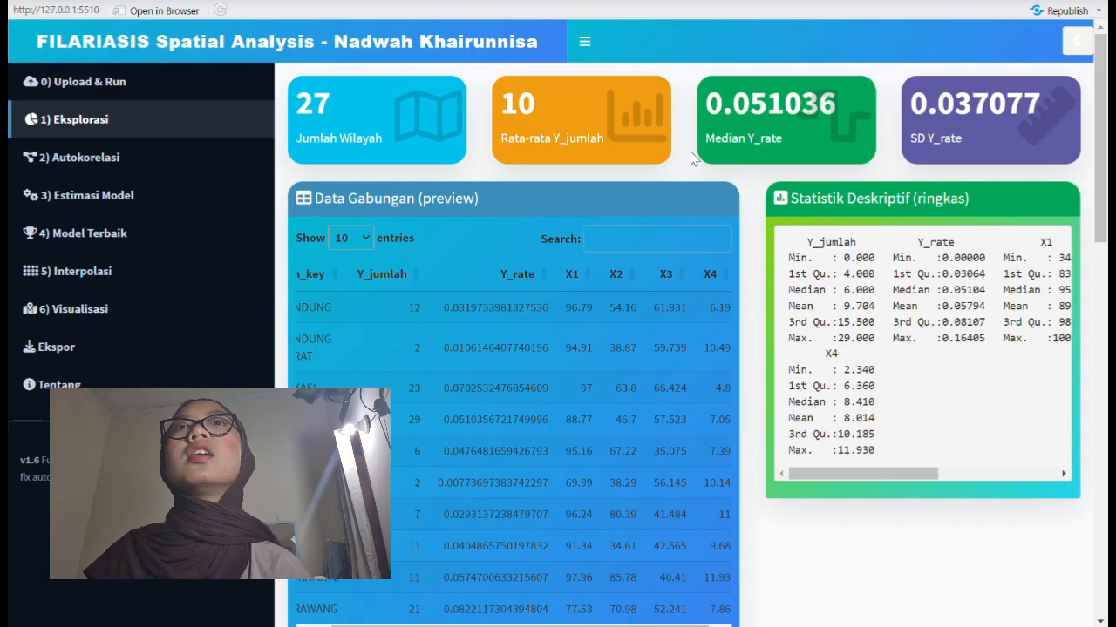
scroll(692, 158, "down", 1)
scroll(649, 271, "left", 1)
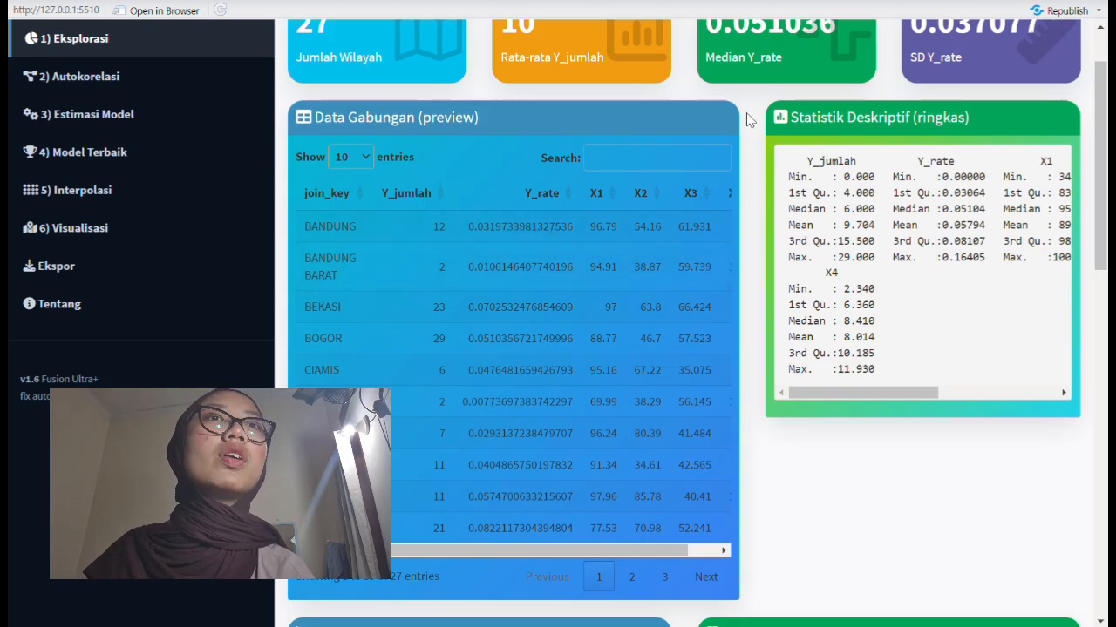
scroll(743, 108, "down", 1)
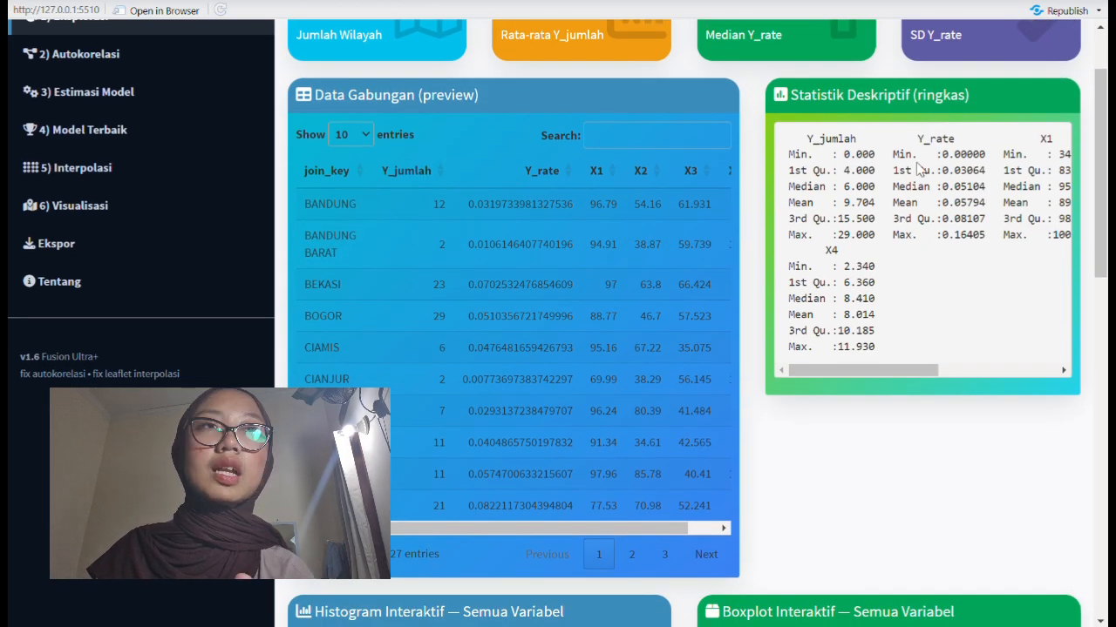
scroll(918, 170, "right", 2)
scroll(919, 169, "left", 2)
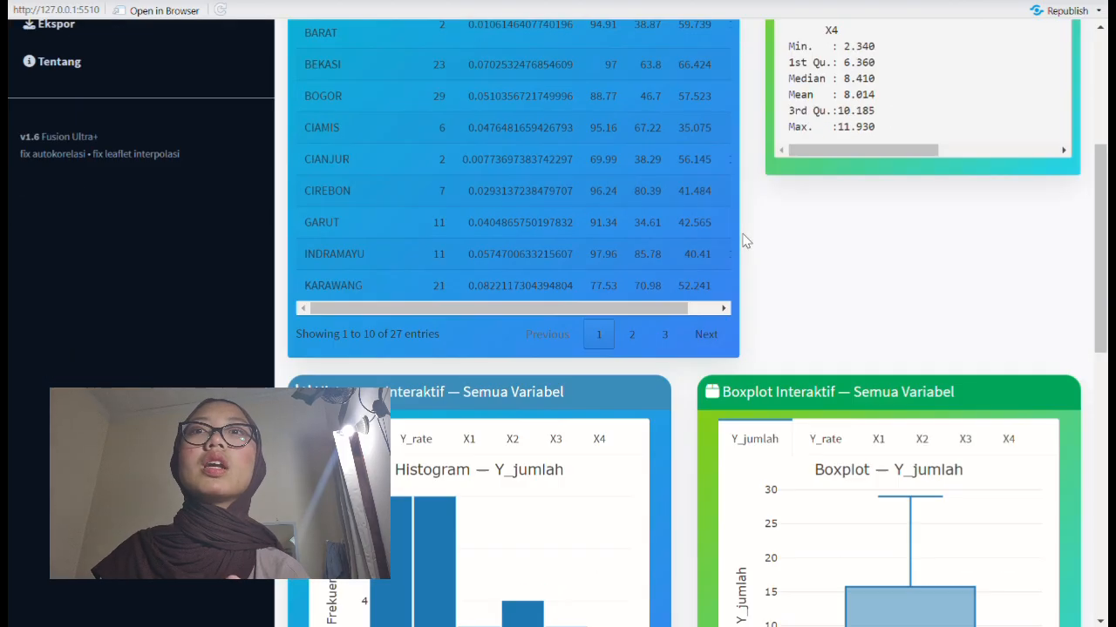
Show the X1 histogram among the interactive charts and examine the Y_rate map of all regions below.
scroll(743, 235, "down", 5)
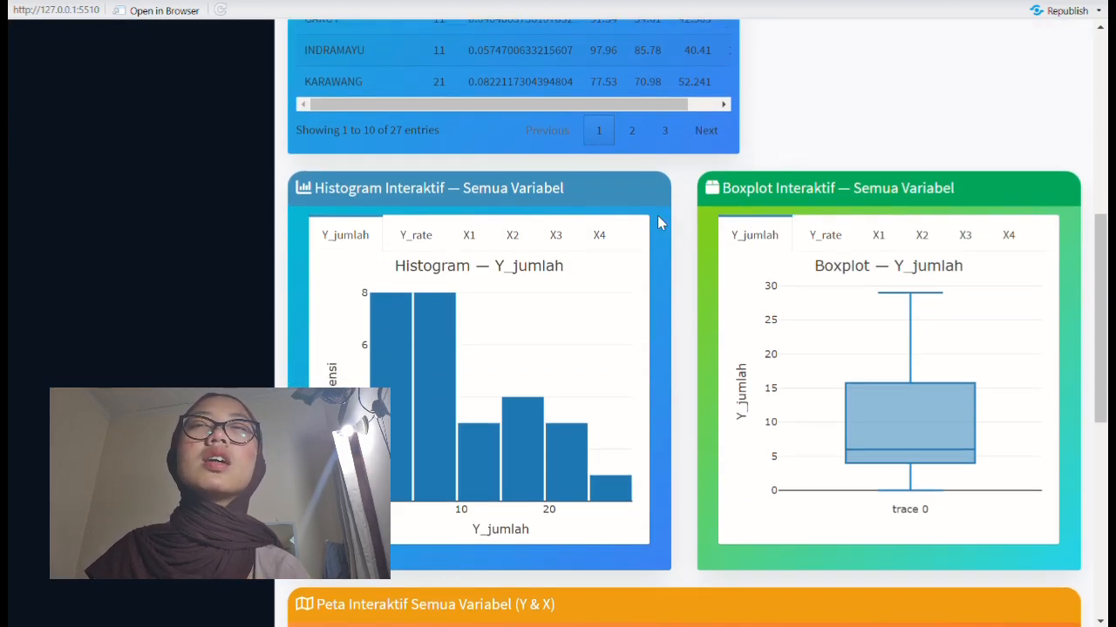
scroll(682, 157, "down", 1)
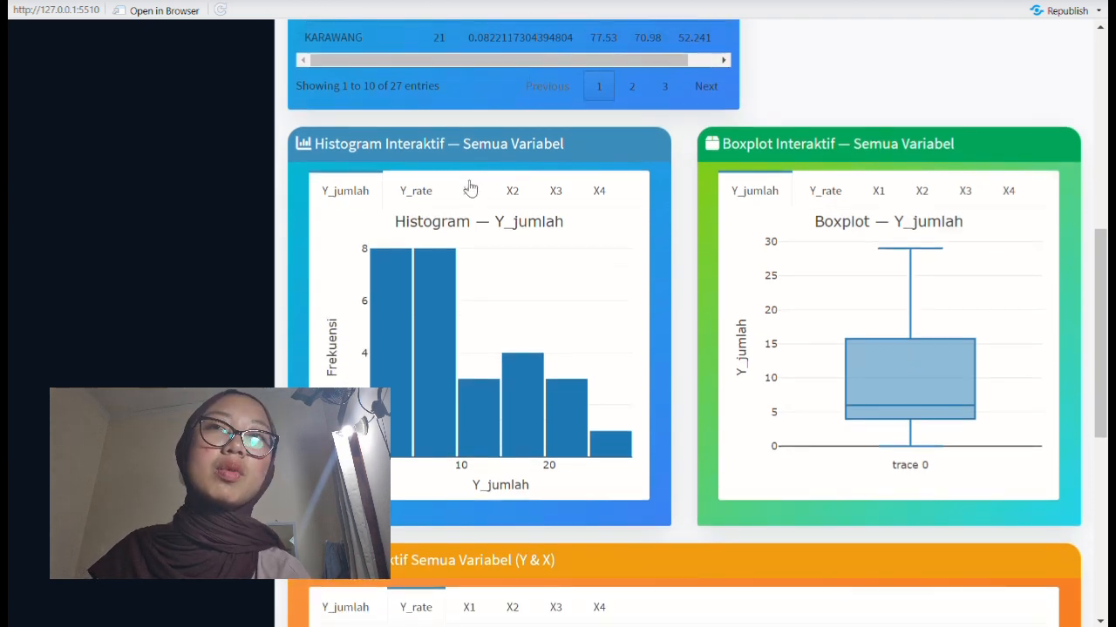
left_click(475, 191)
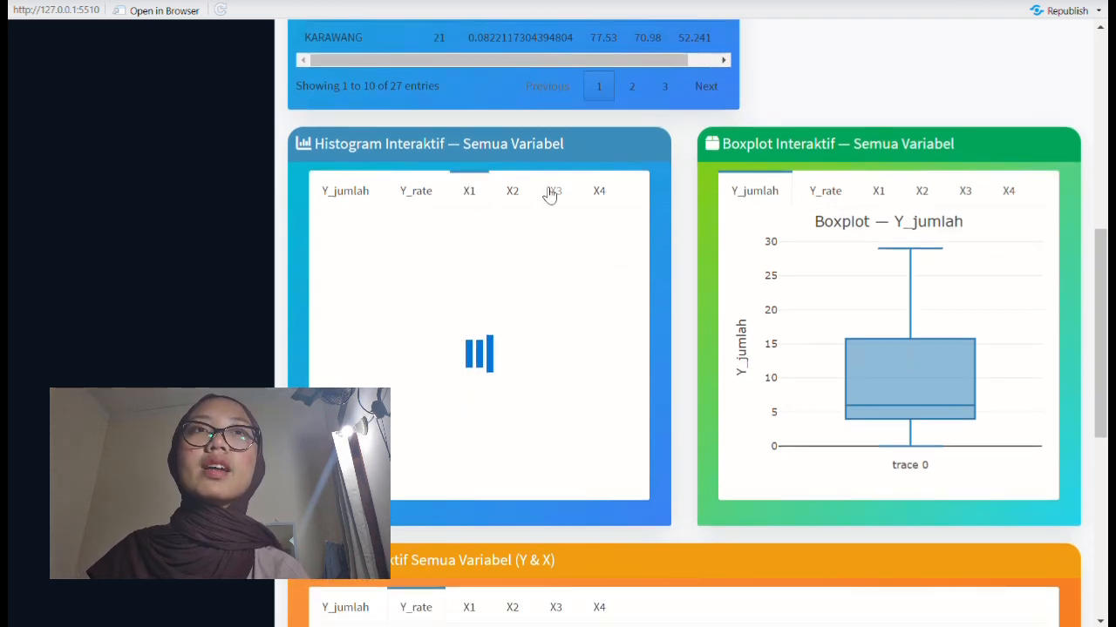
scroll(696, 257, "down", 4)
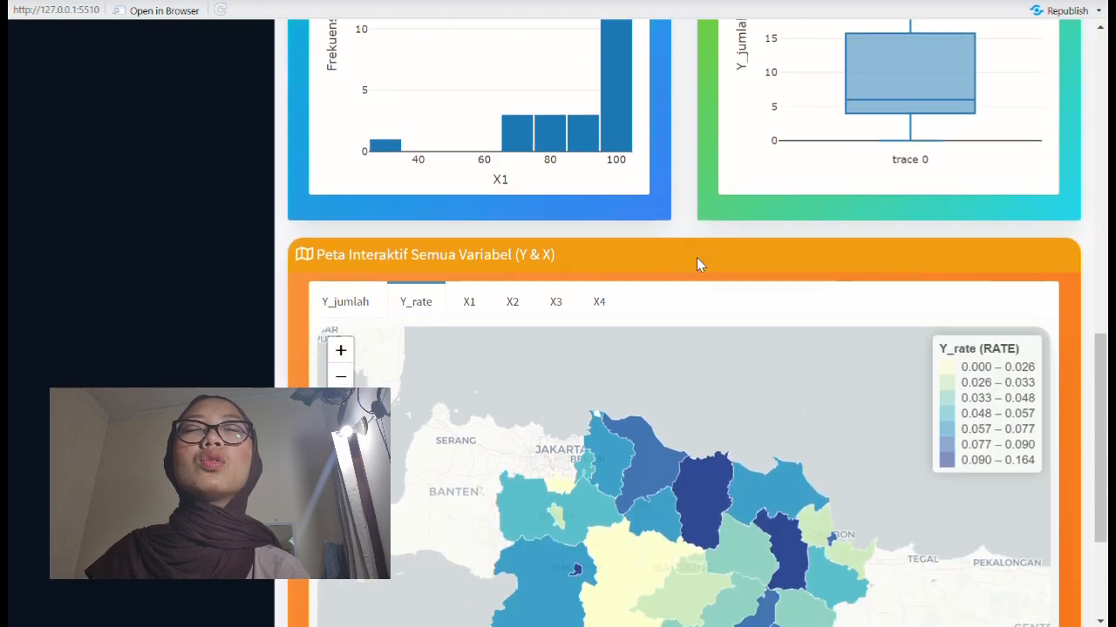
scroll(697, 257, "down", 2)
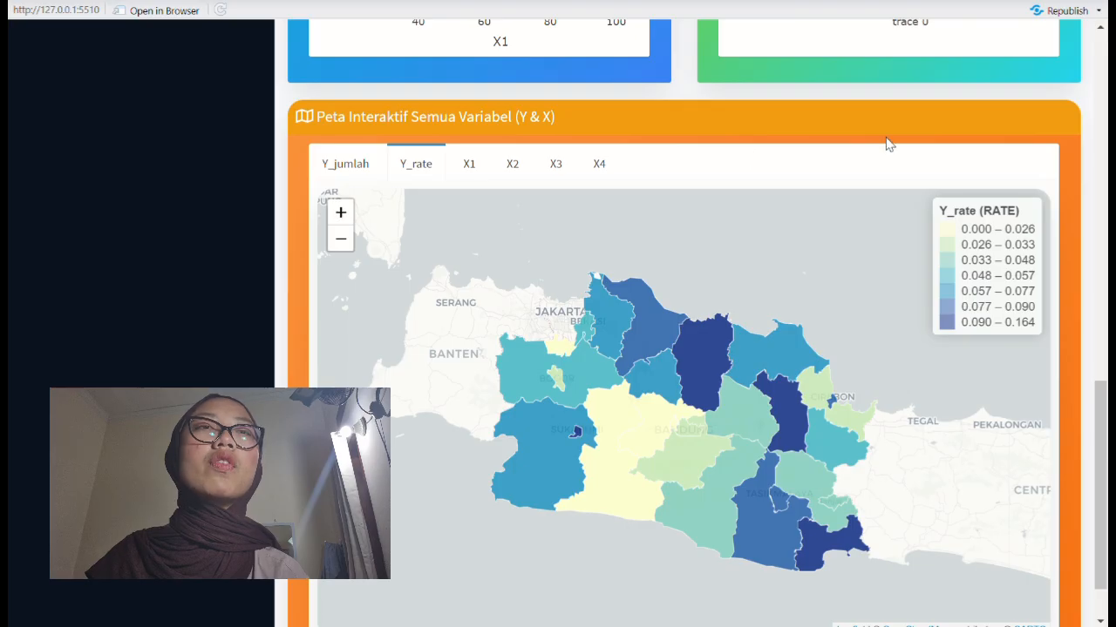
Open the Autokorelasi section and review the Moran's I and Geary's C outputs with the Moran scatterplot.
scroll(759, 175, "up", 15)
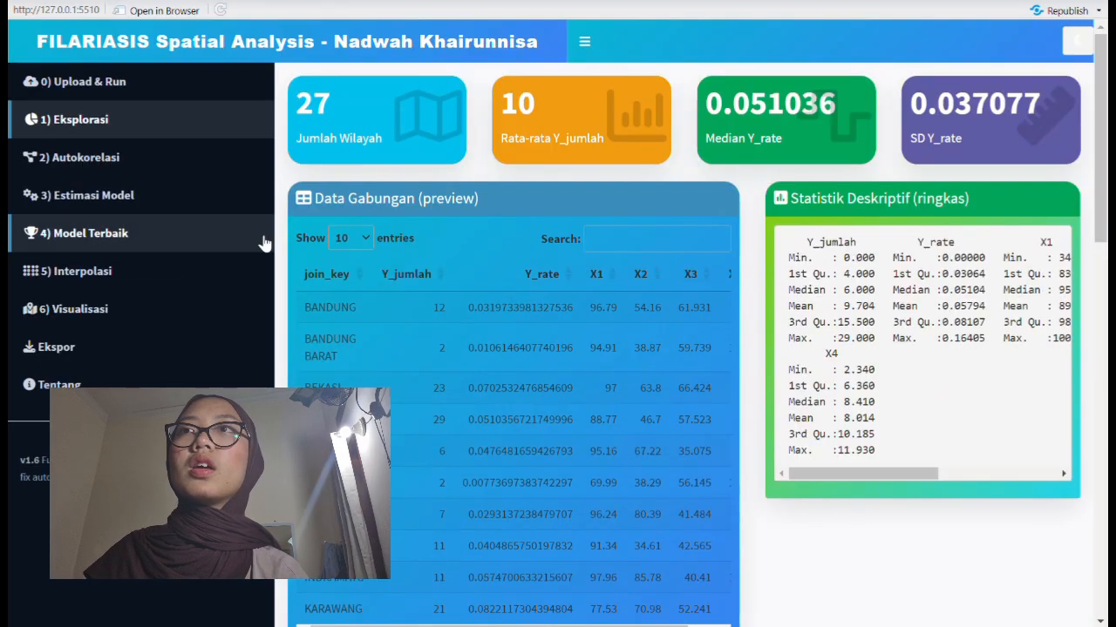
left_click(157, 167)
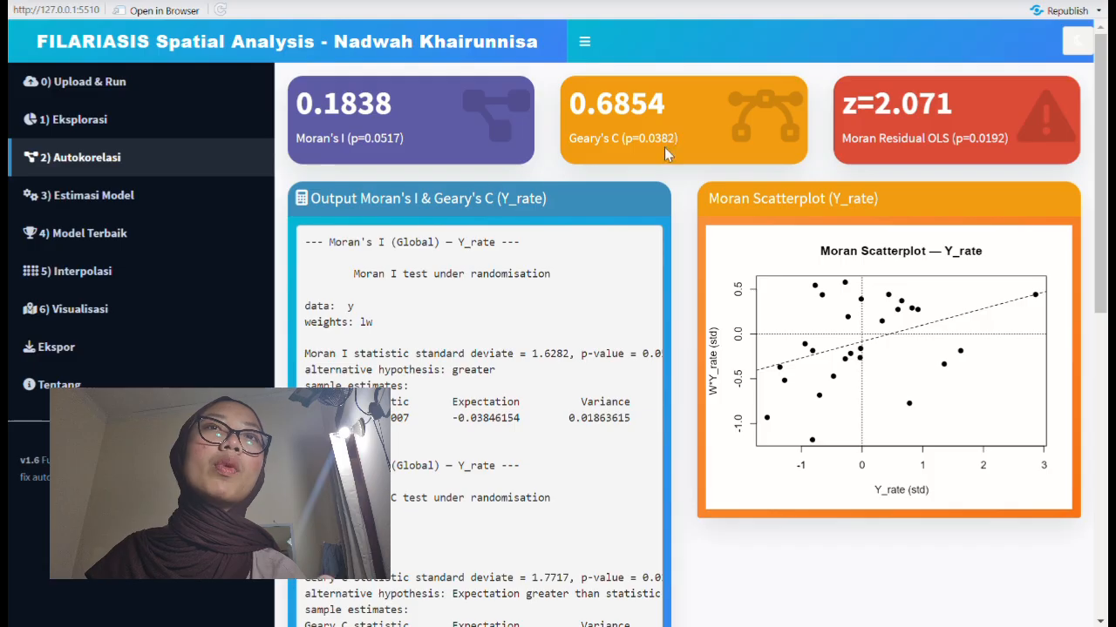
scroll(723, 147, "down", 2)
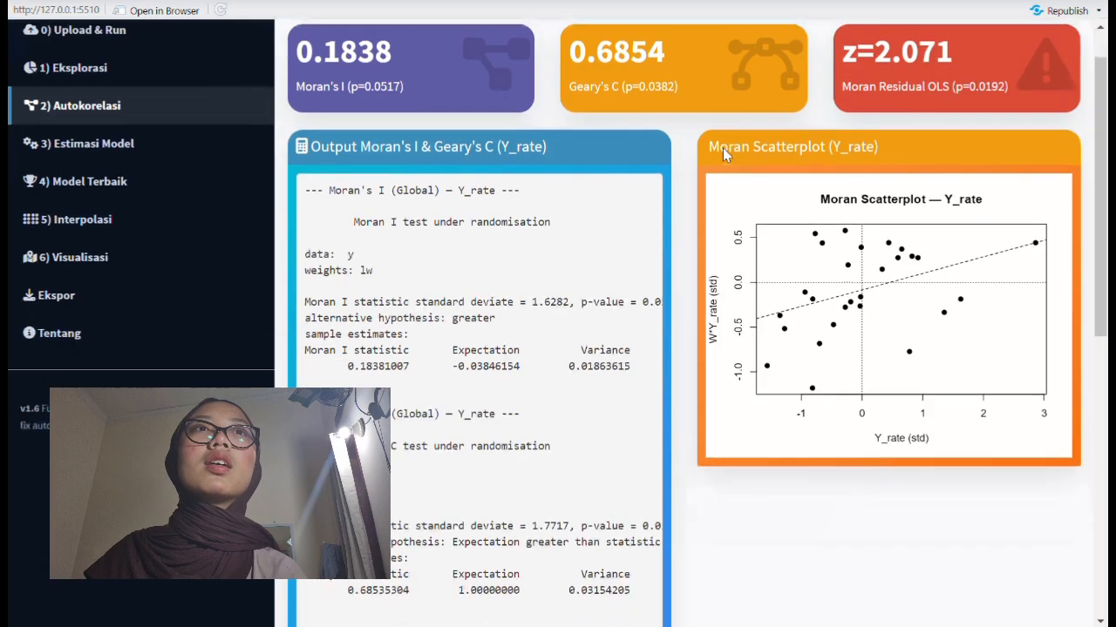
scroll(723, 148, "down", 1)
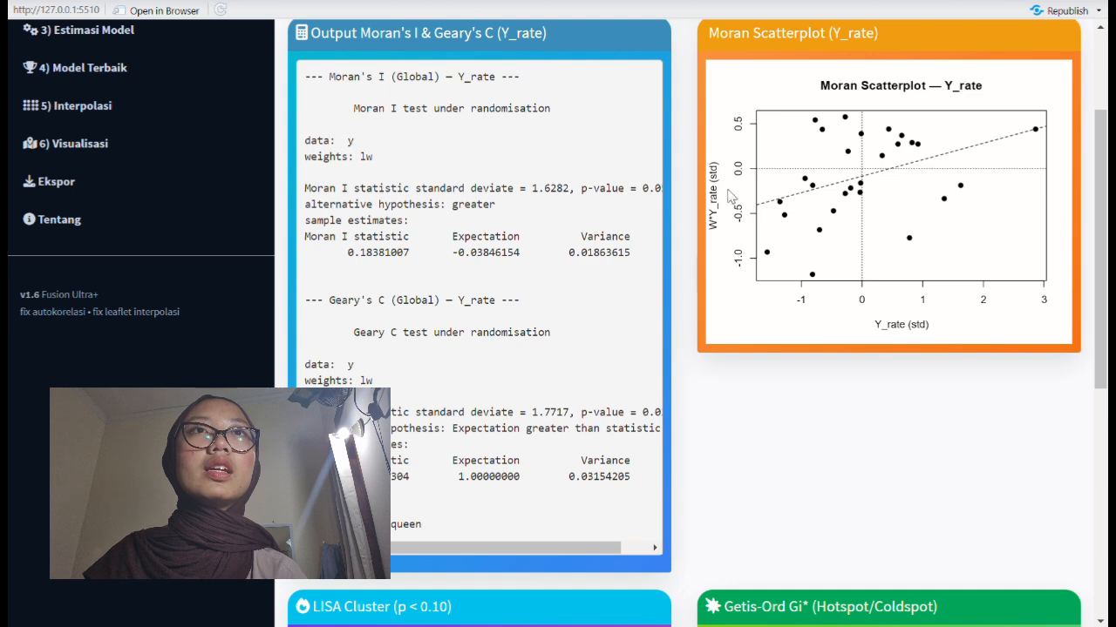
Examine the LISA Cluster and Getis-Ord Gi* maps, zooming in on the Low-Low and cold spot areas around Bandung.
scroll(731, 195, "down", 3)
scroll(730, 195, "down", 5)
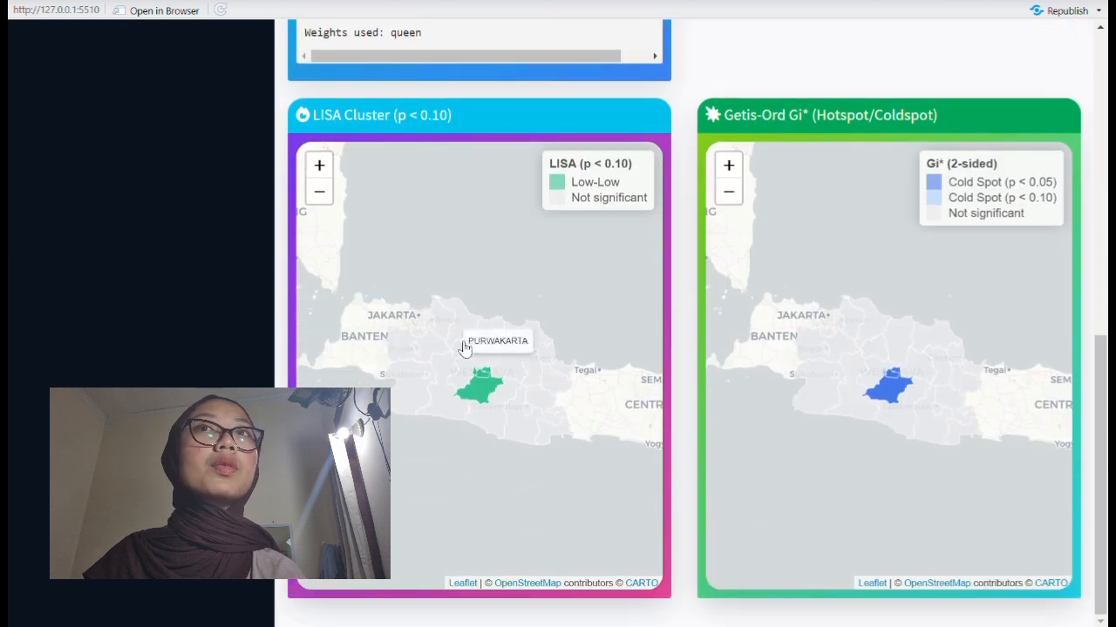
scroll(465, 347, "up", 1)
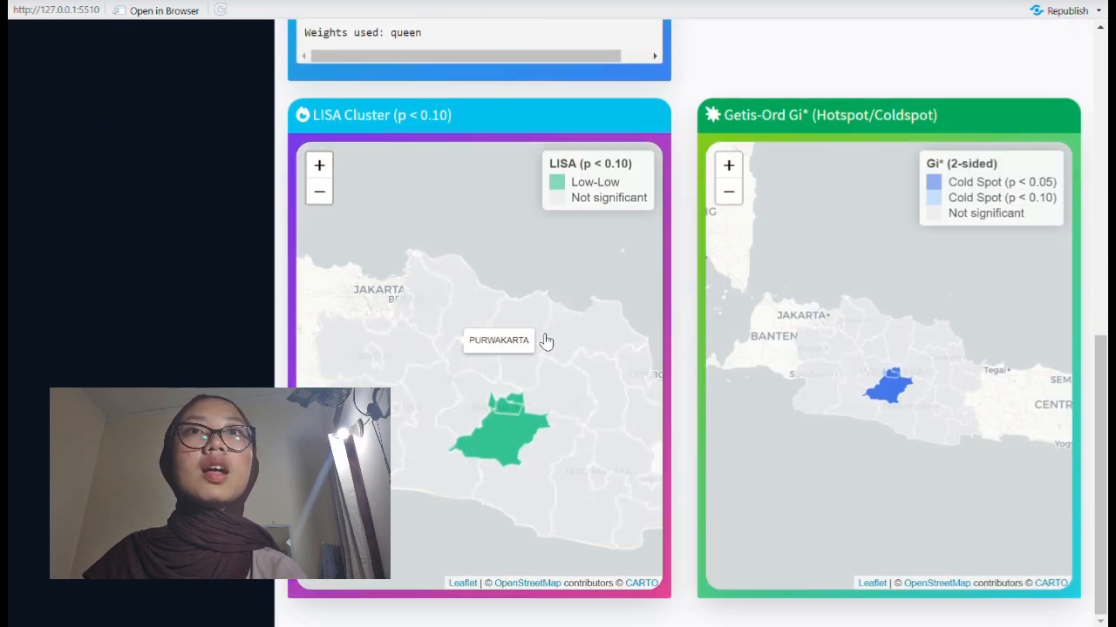
left_click_drag(523, 334, 488, 315)
scroll(474, 389, "up", 1)
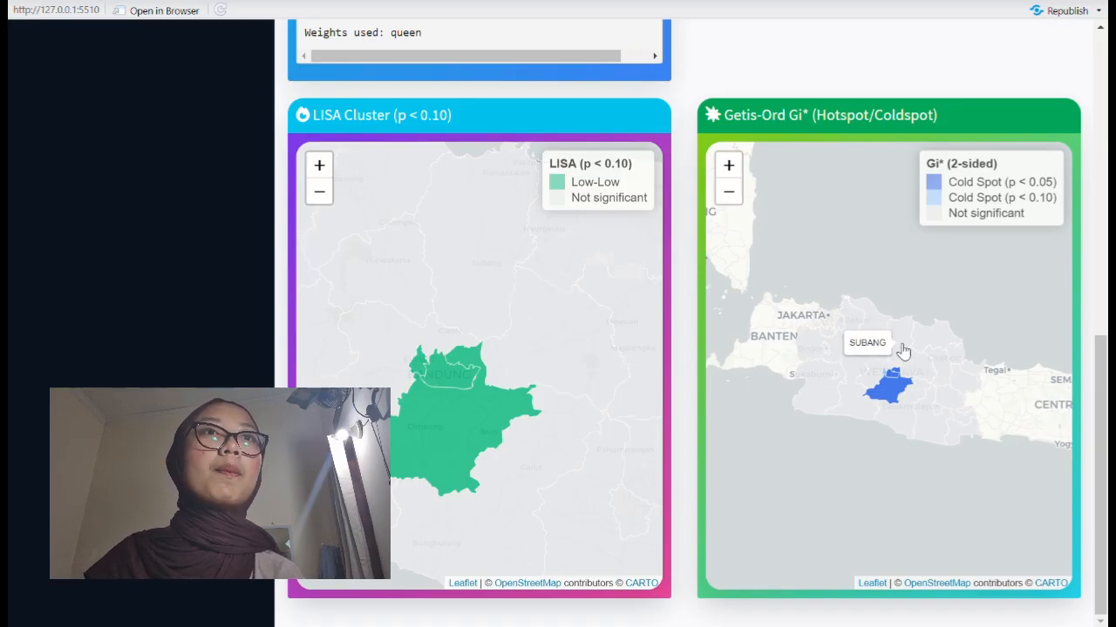
scroll(903, 350, "up", 4)
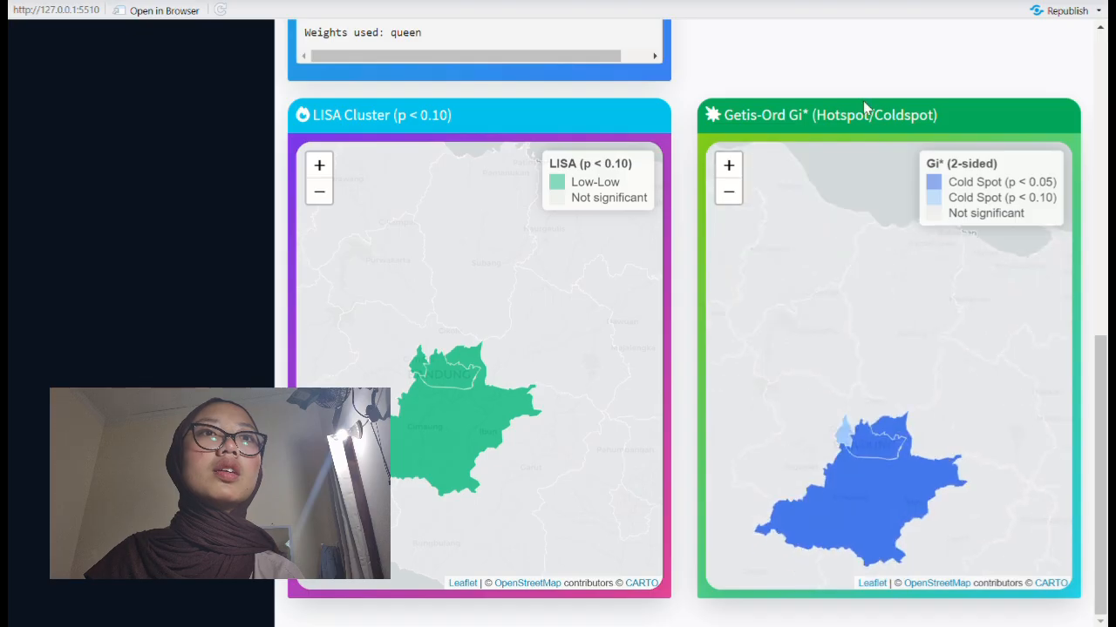
left_click_drag(873, 332, 868, 200)
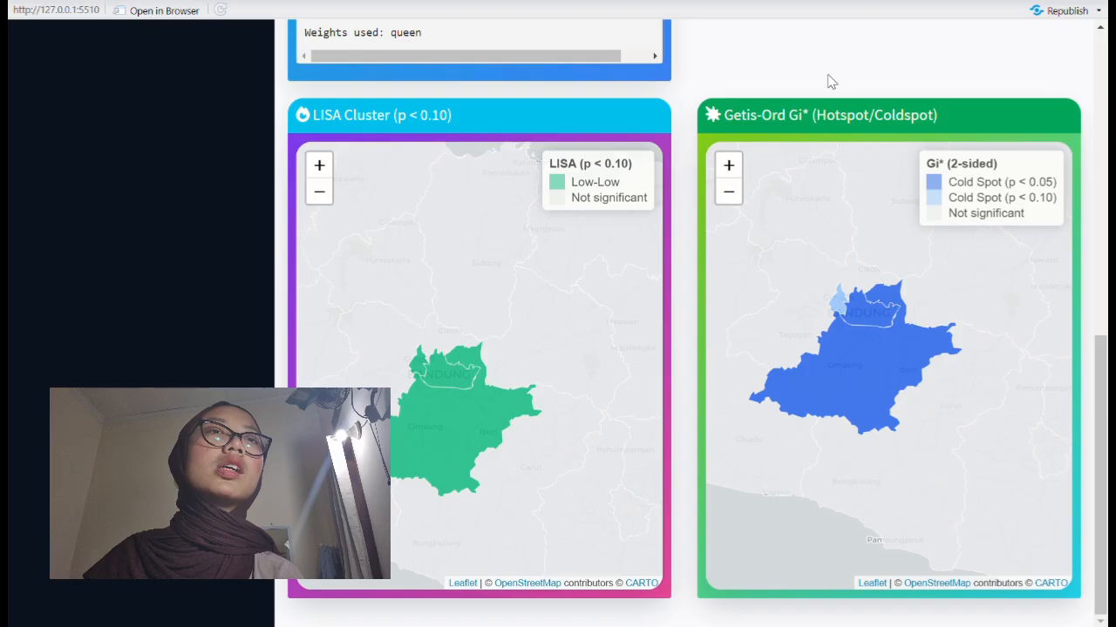
Open the Estimasi Model section and read the OLS Baseline coefficients and fit statistics.
scroll(729, 83, "up", 6)
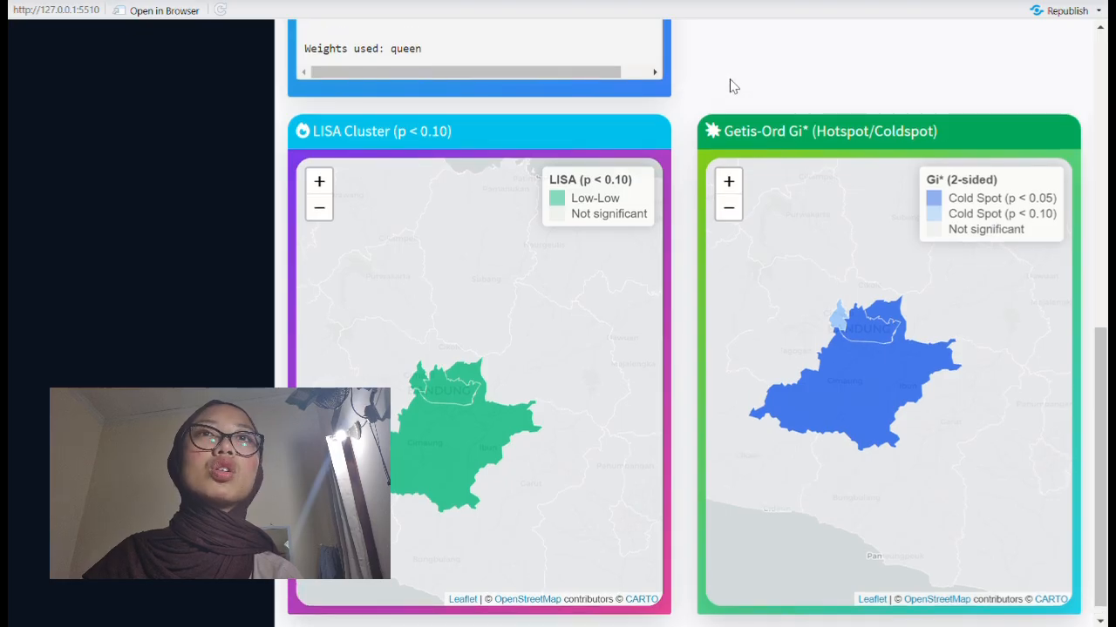
scroll(729, 79, "up", 3)
left_click(157, 198)
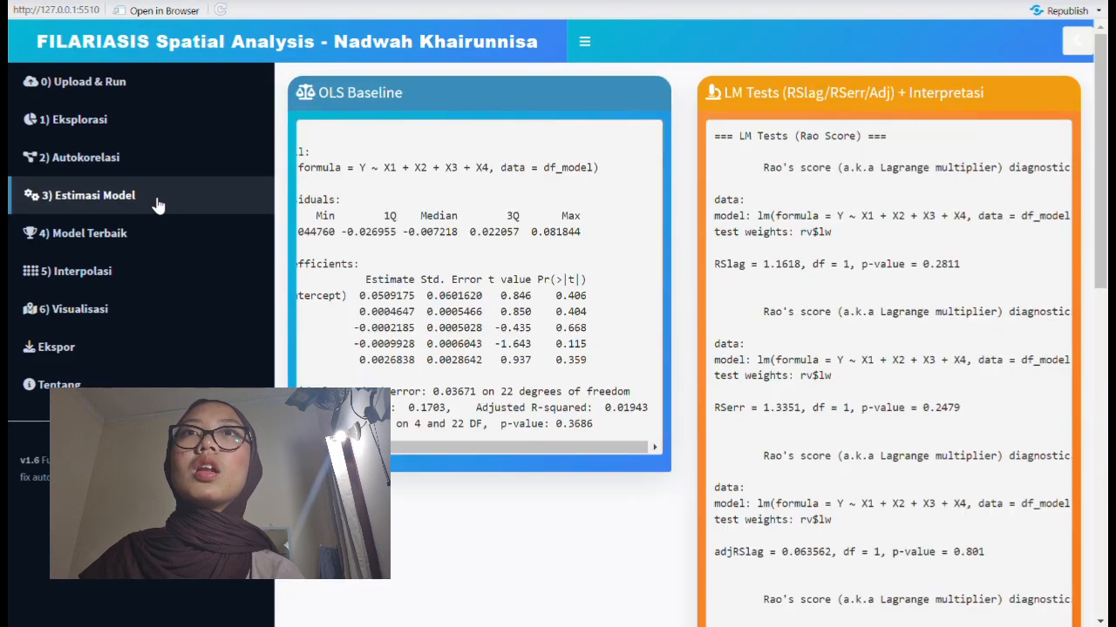
scroll(516, 166, "left", 2)
scroll(514, 144, "down", 2)
scroll(498, 373, "up", 2)
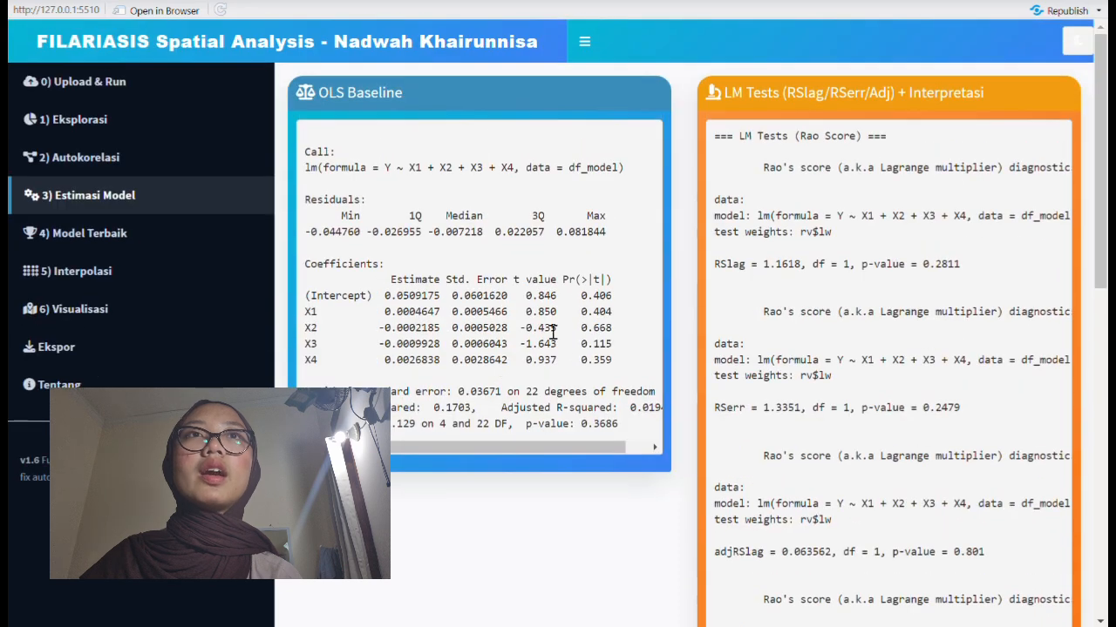
scroll(506, 235, "down", 1)
scroll(503, 233, "right", 1)
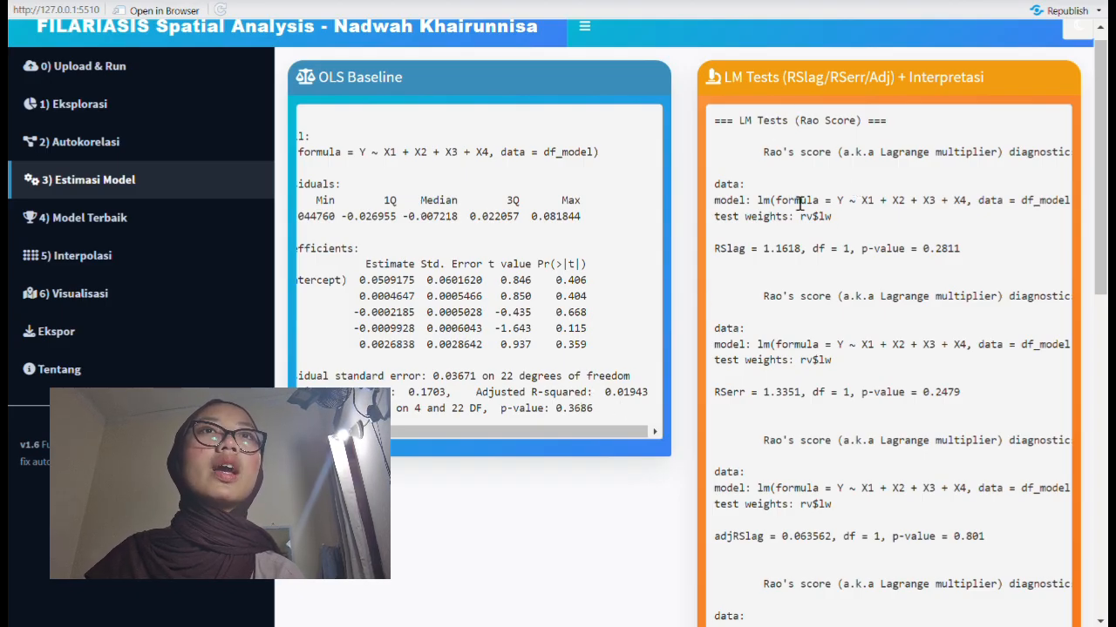
Read the LM Tests output for RSlag, RSerr and the adjusted tests, including their p-values and interpretation.
scroll(799, 203, "down", 4)
scroll(799, 203, "right", 3)
scroll(799, 203, "up", 2)
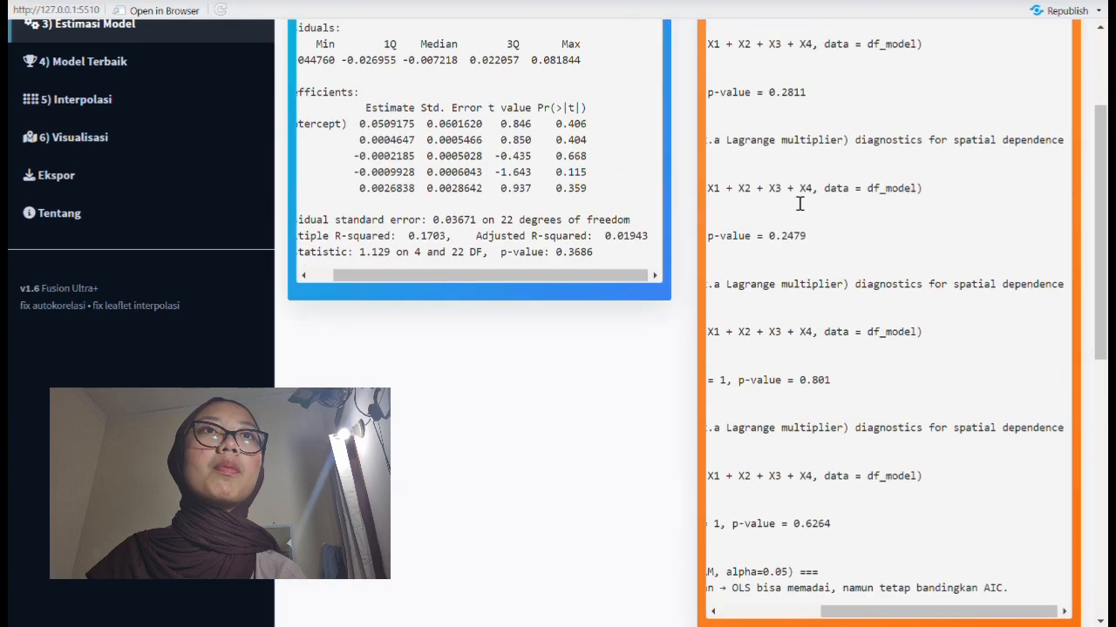
scroll(798, 202, "up", 1)
scroll(787, 201, "left", 3)
scroll(810, 262, "right", 3)
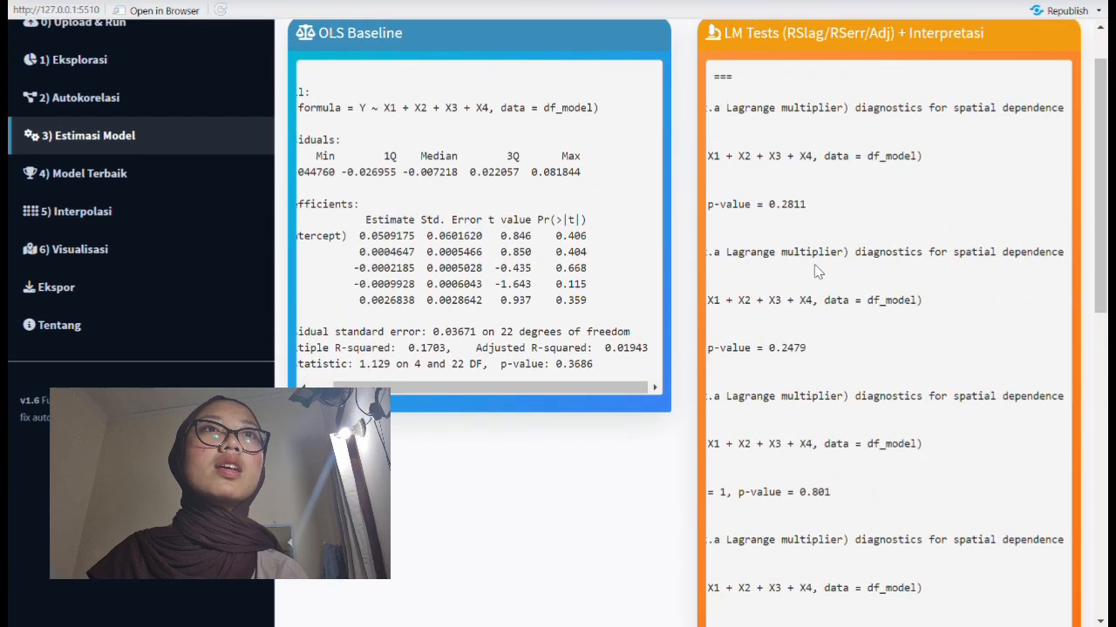
Review the SAR (lagsarlm) model output across its full width, alongside the beginning of the SEM output.
scroll(814, 271, "down", 5)
scroll(661, 342, "down", 1)
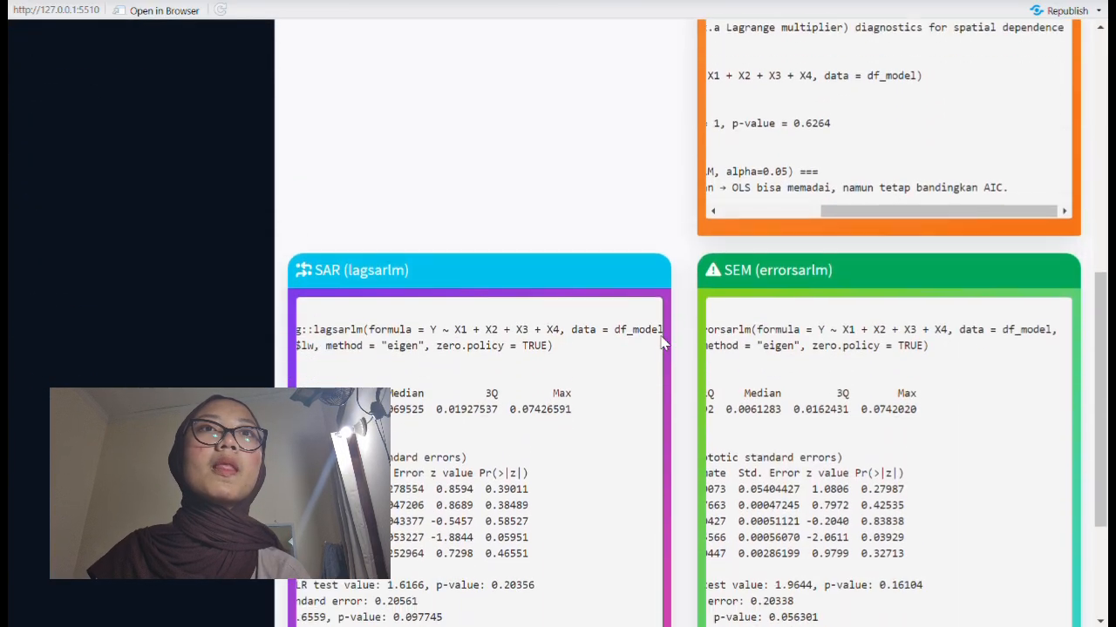
scroll(658, 172, "down", 1)
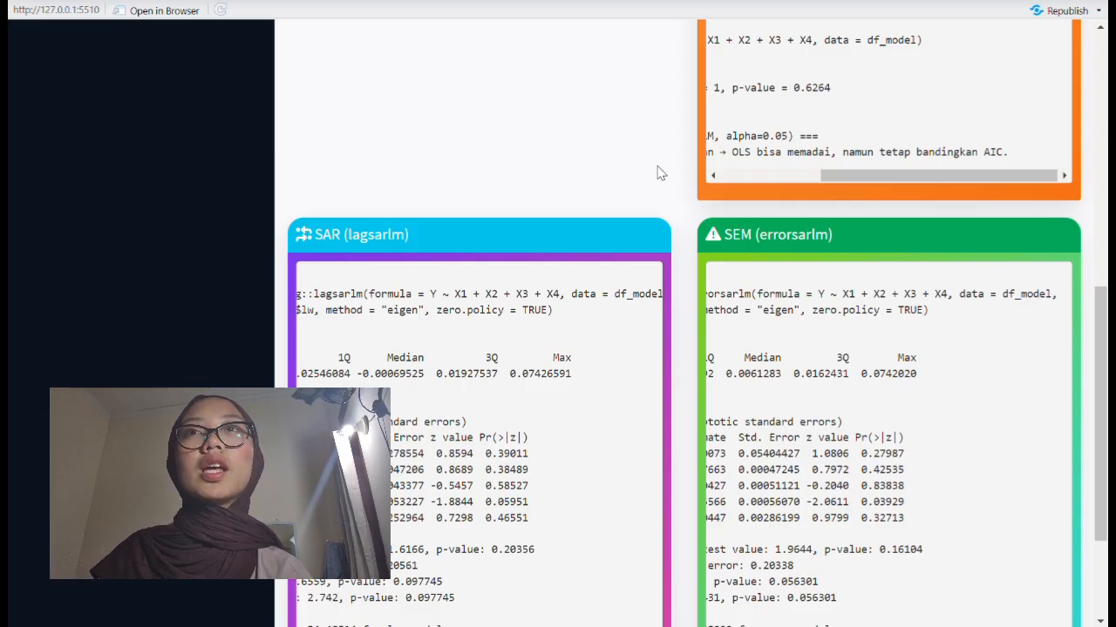
scroll(659, 172, "down", 2)
scroll(678, 249, "down", 1)
scroll(568, 247, "left", 2)
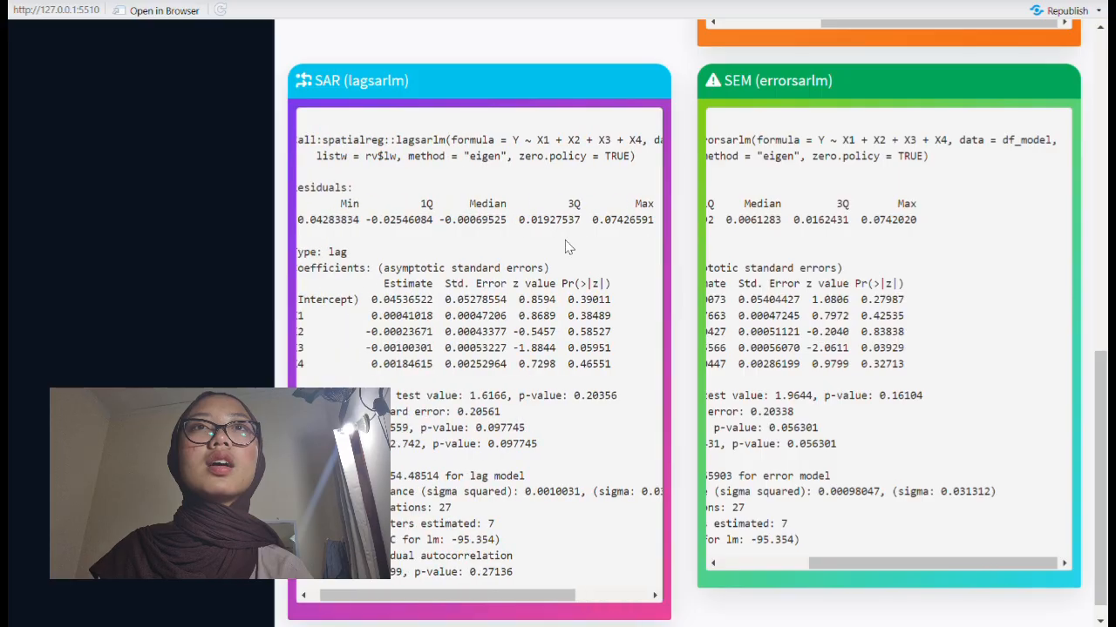
scroll(568, 247, "left", 1)
scroll(801, 248, "left", 3)
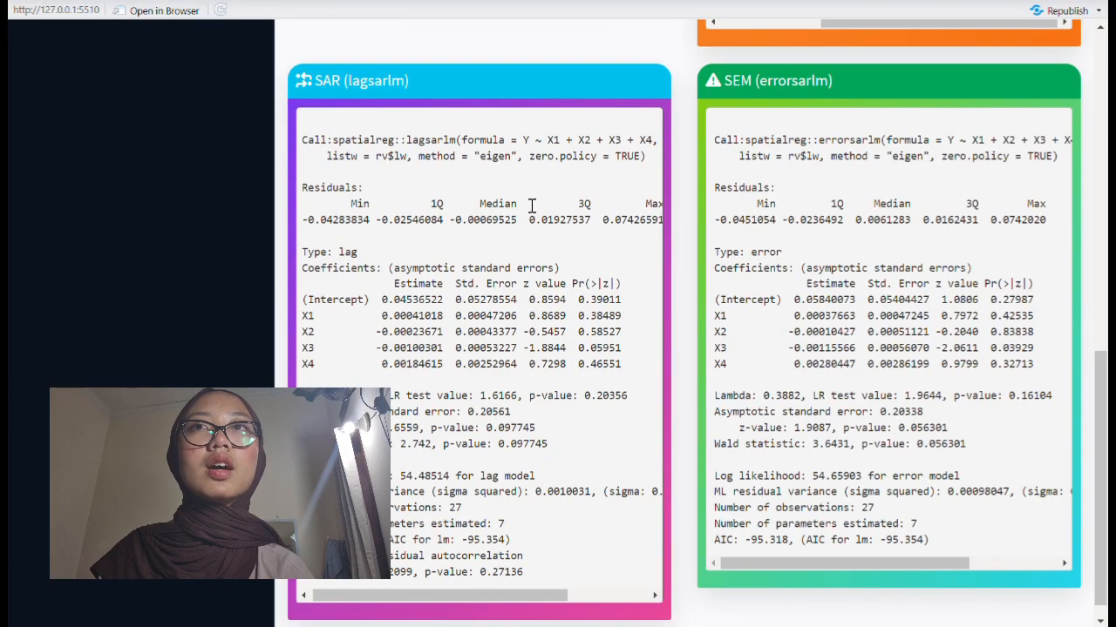
scroll(531, 204, "right", 3)
scroll(849, 233, "down", 1)
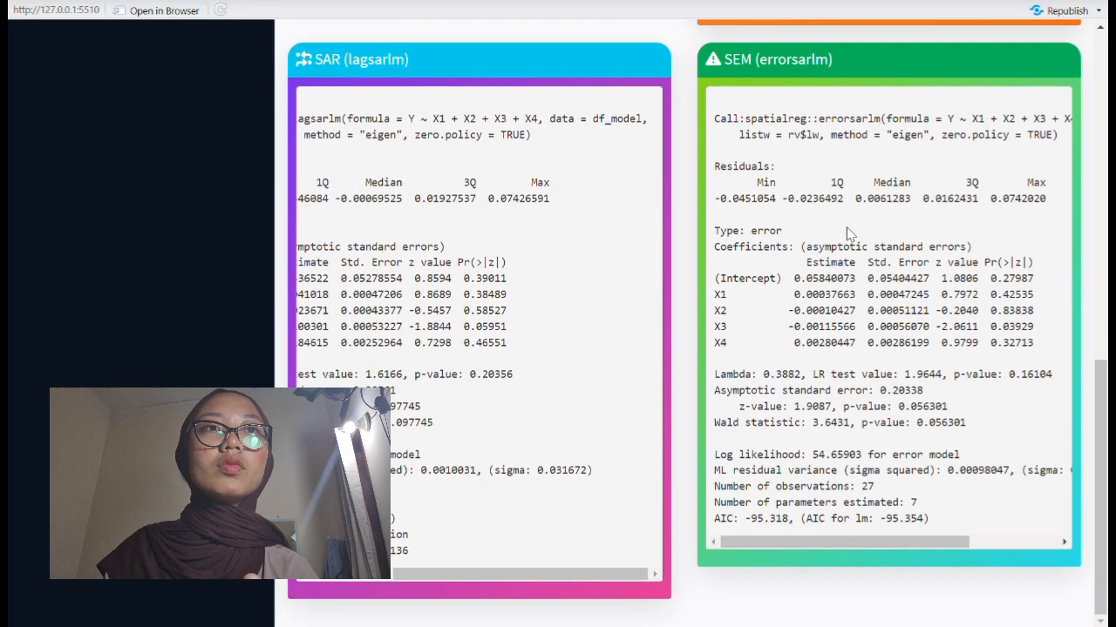
Read the remaining width of the SEM (errorsarlm) output, covering its coefficients, lambda and AIC.
scroll(849, 234, "right", 2)
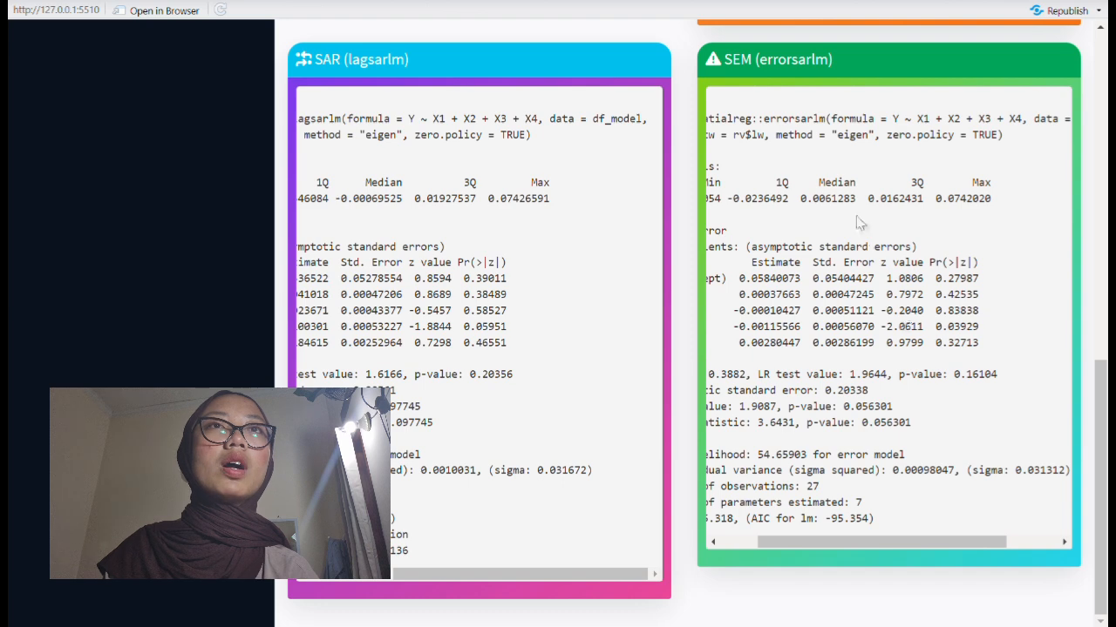
scroll(859, 220, "right", 1)
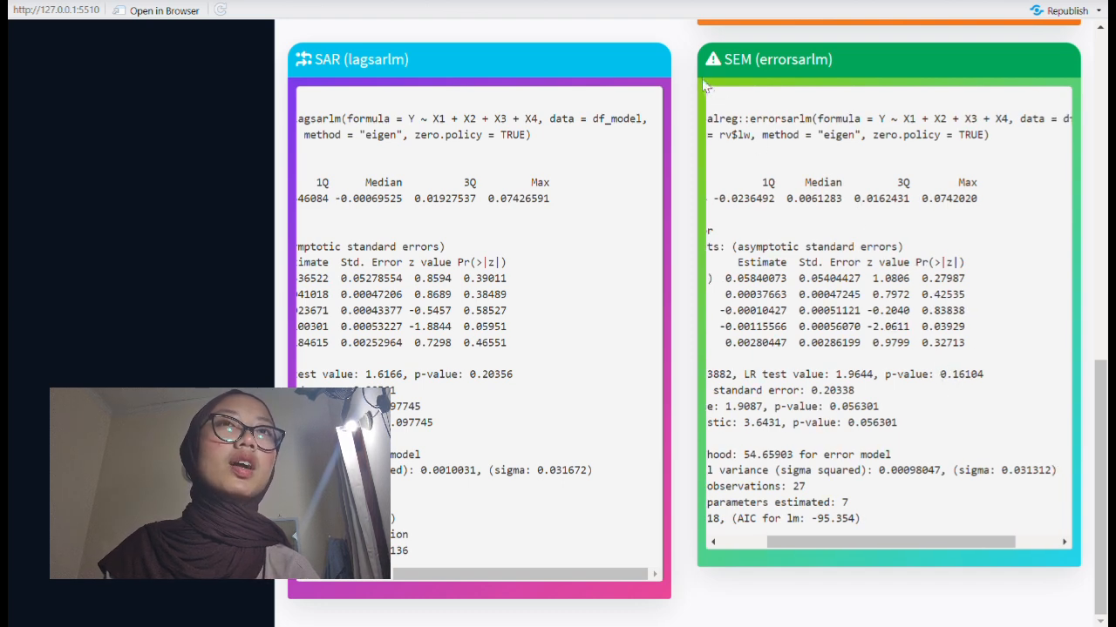
scroll(699, 79, "up", 1)
scroll(698, 84, "up", 1)
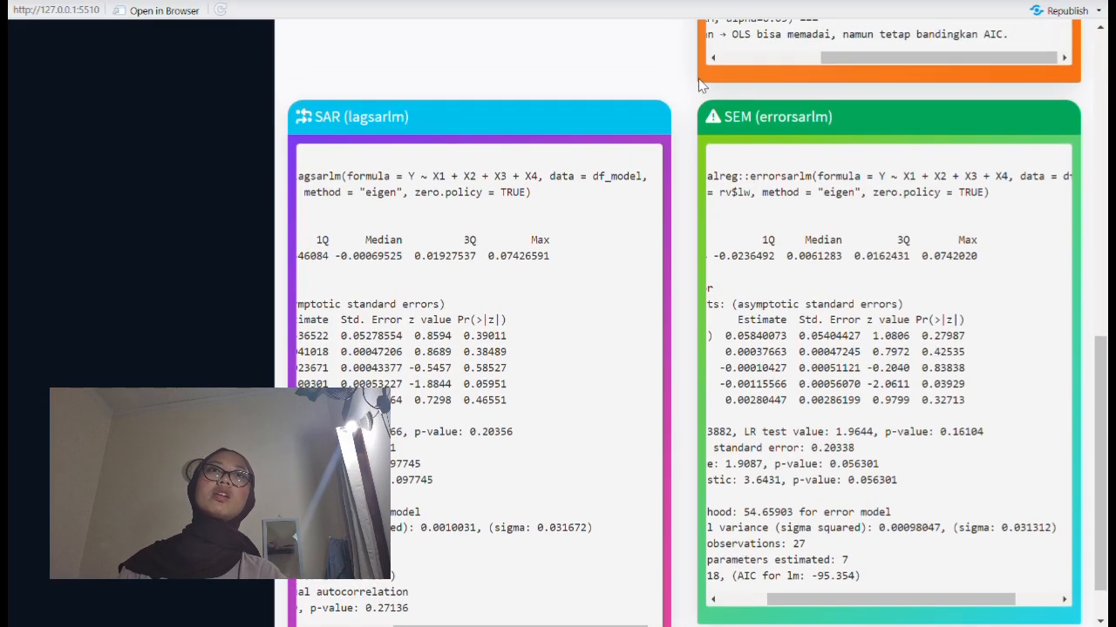
Open the Model Terbaik section and review the best-model summary cards and the AIC/BIC/LogLik comparison table.
scroll(662, 96, "up", 10)
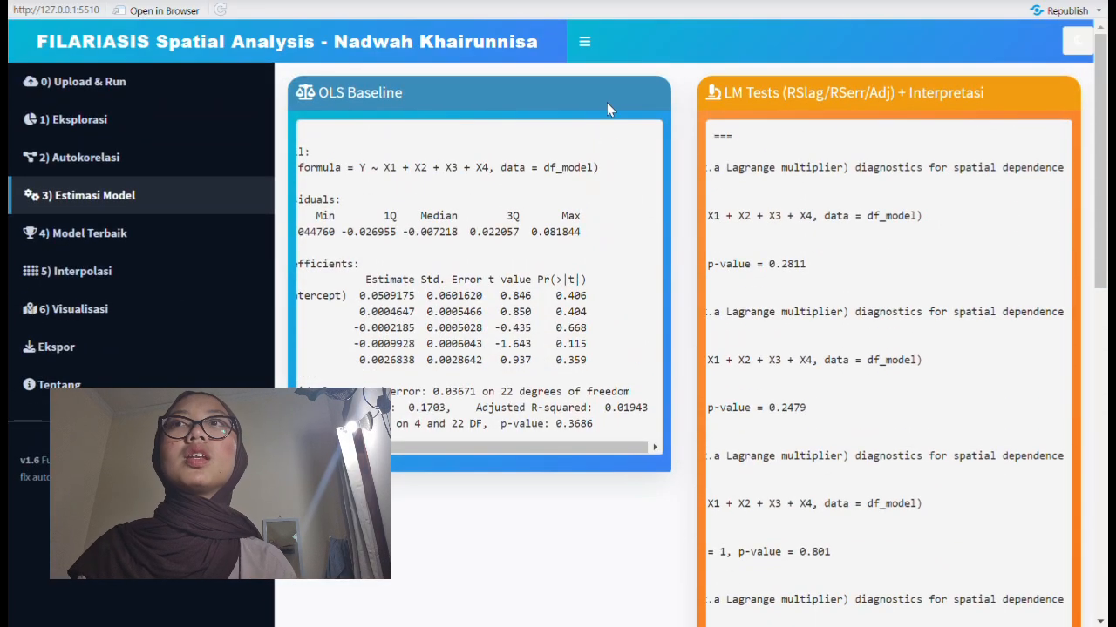
left_click(187, 249)
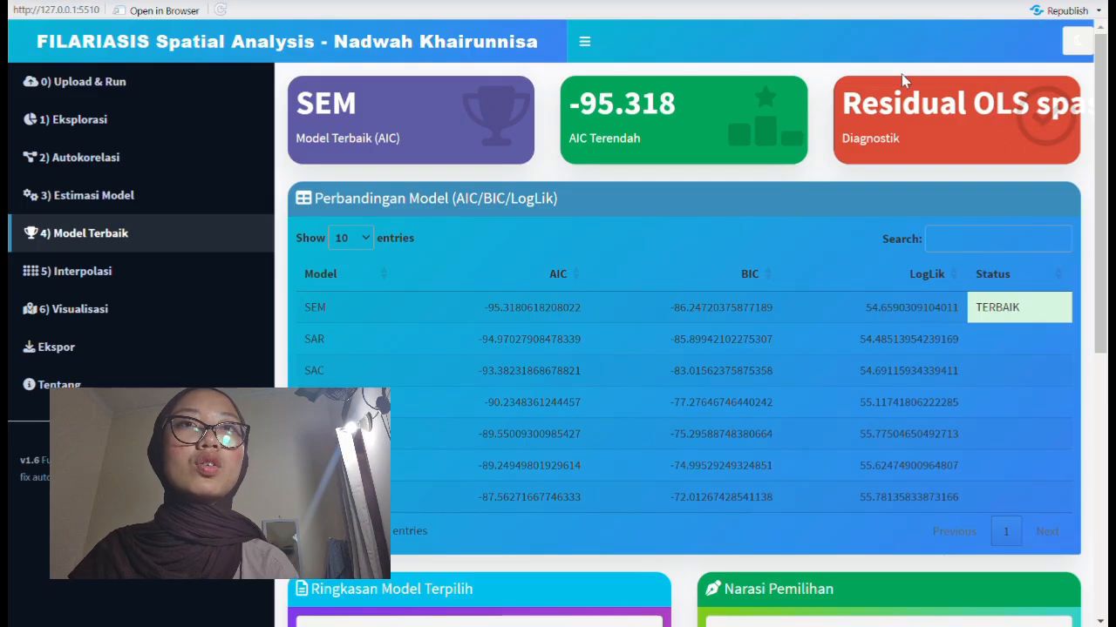
scroll(736, 261, "down", 1)
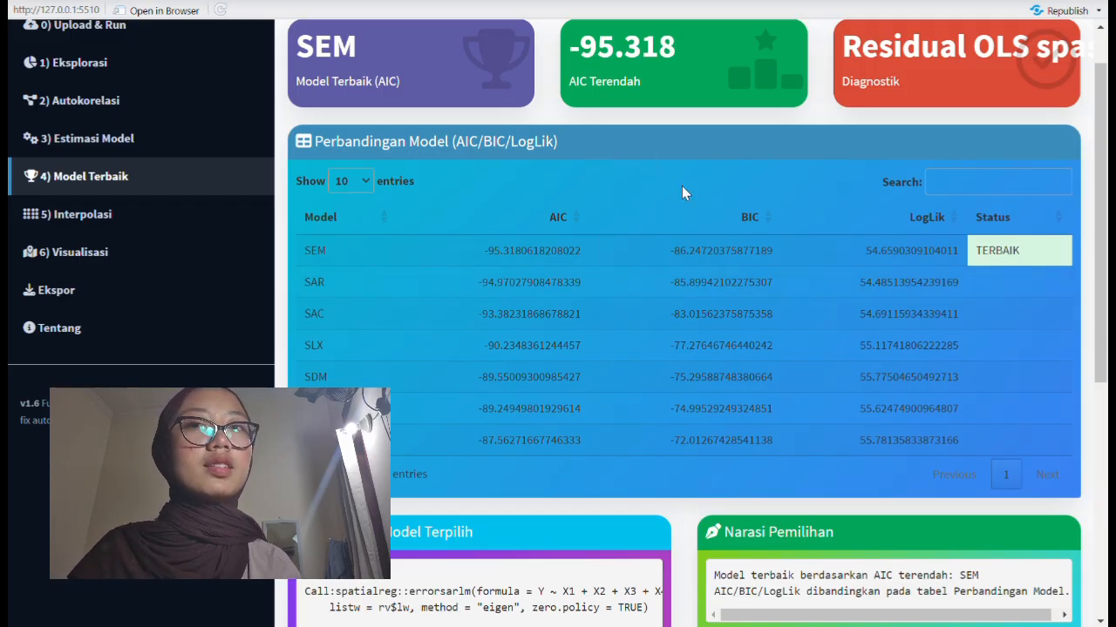
Read the Ringkasan Model Terpilih output across its width, along with the Narasi Pemilihan text.
scroll(681, 186, "down", 5)
scroll(581, 302, "right", 3)
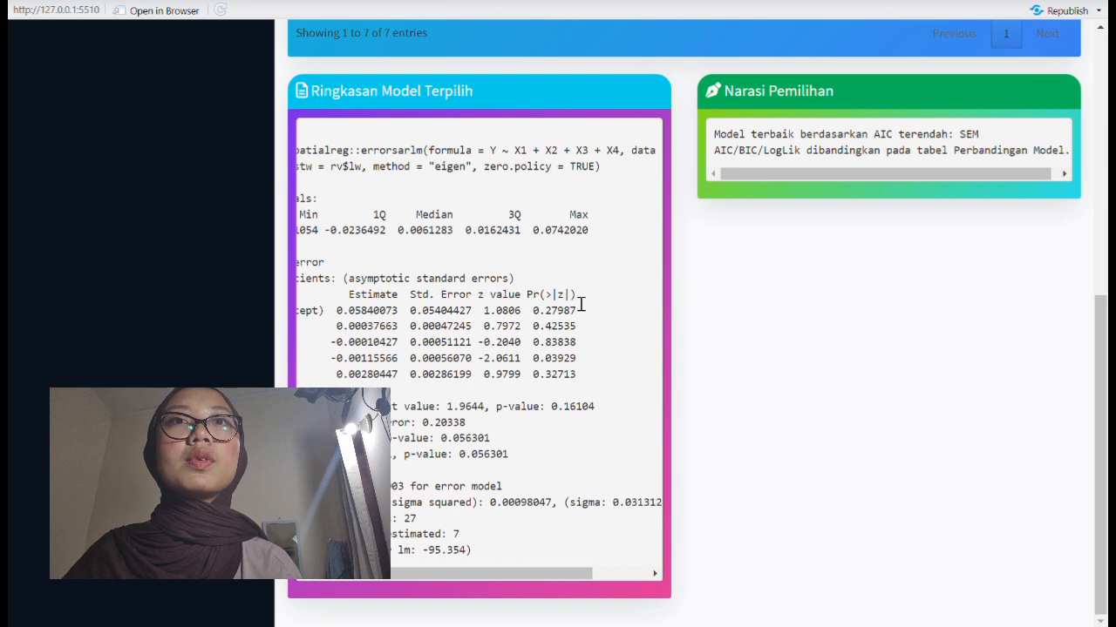
scroll(610, 309, "left", 3)
scroll(619, 311, "right", 4)
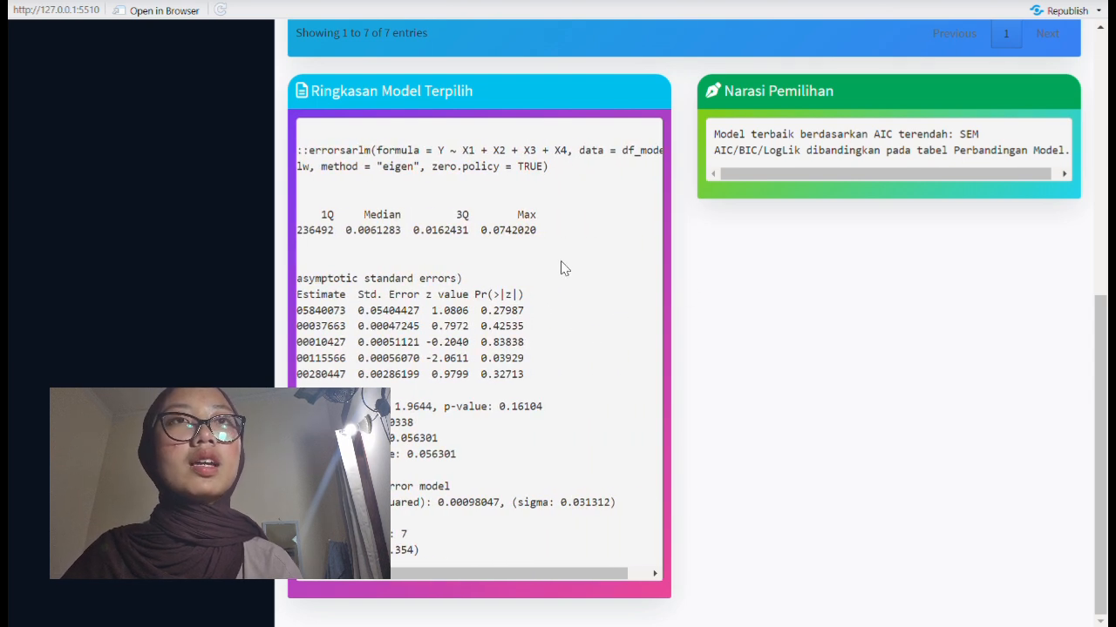
scroll(634, 267, "up", 8)
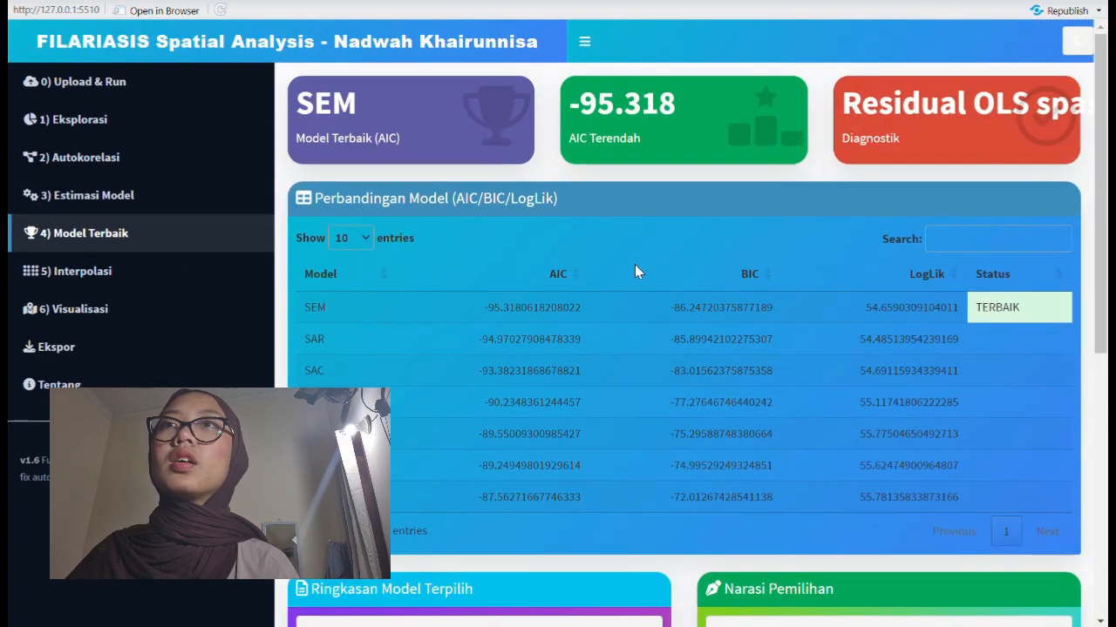
Open the Interpolasi section and review the IDW versus OK cross-validation metrics and the empirical variogram fitting plot.
left_click(210, 288)
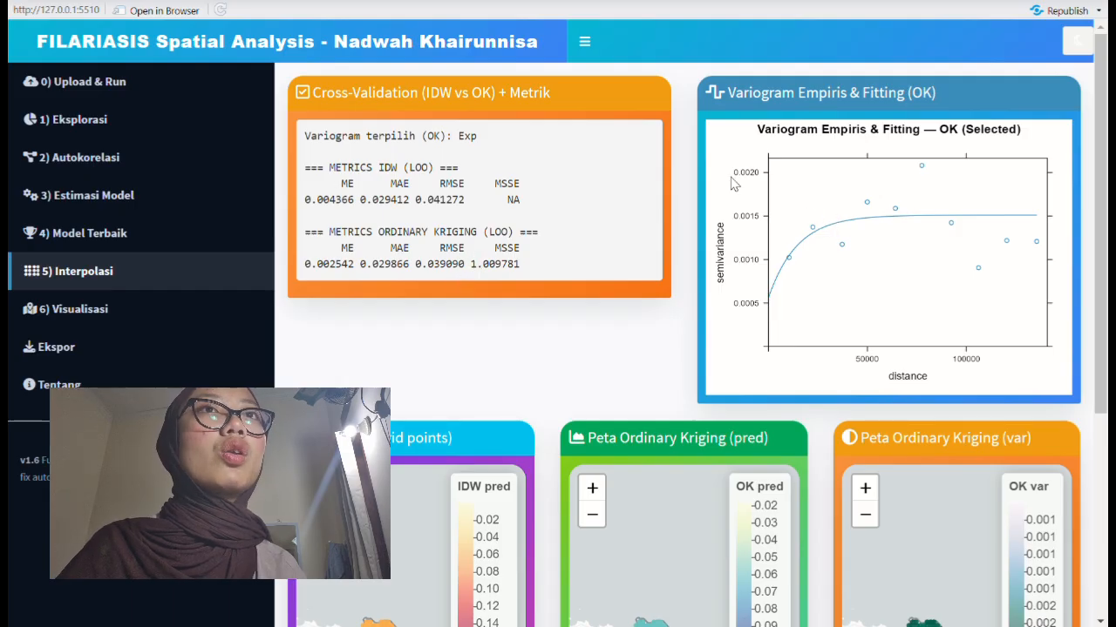
scroll(709, 126, "down", 2)
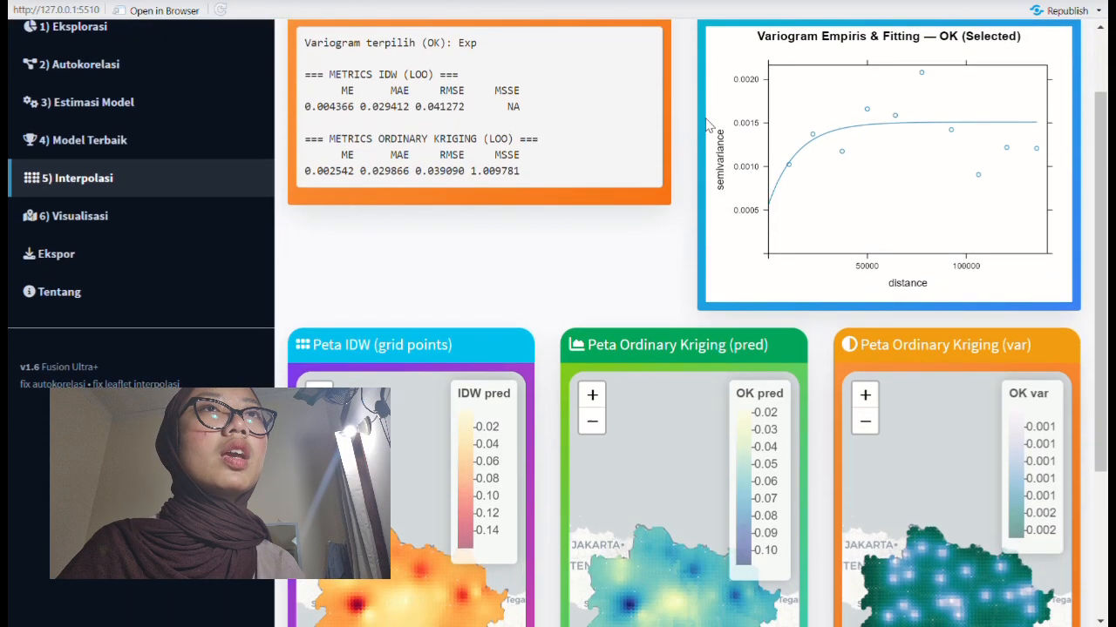
scroll(710, 126, "up", 2)
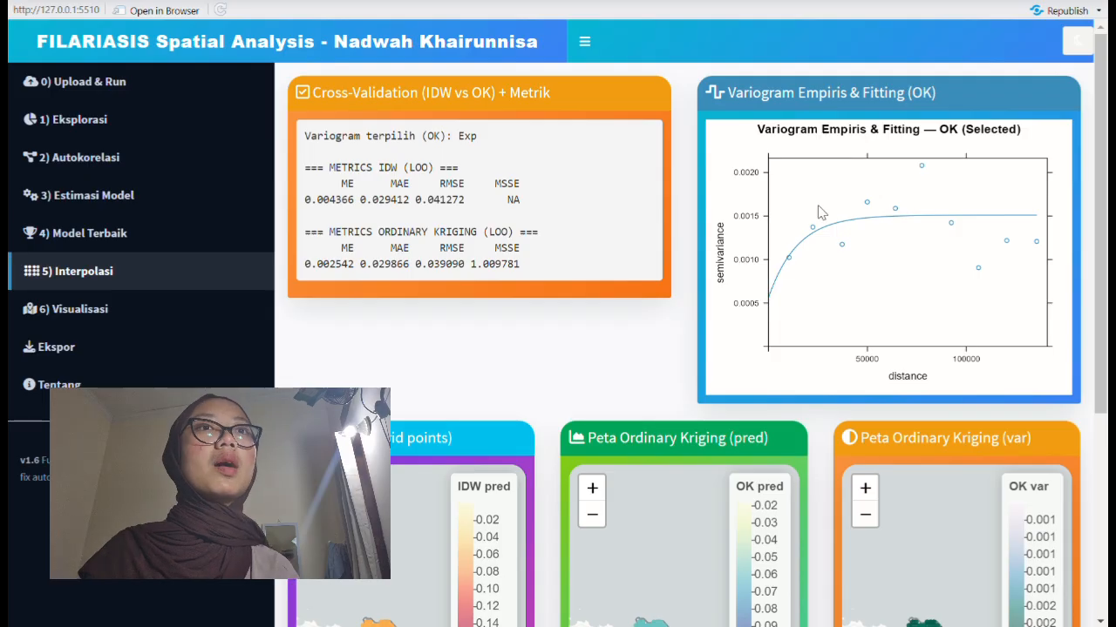
scroll(678, 256, "down", 5)
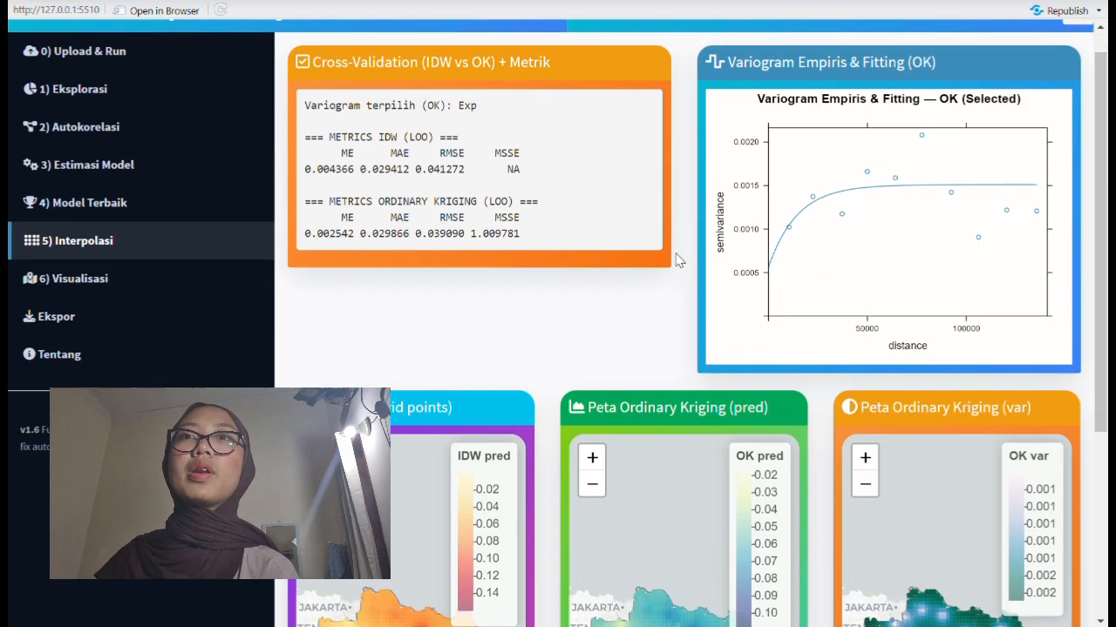
Examine the IDW grid map alongside the Ordinary Kriging prediction and variance maps.
scroll(590, 167, "down", 2)
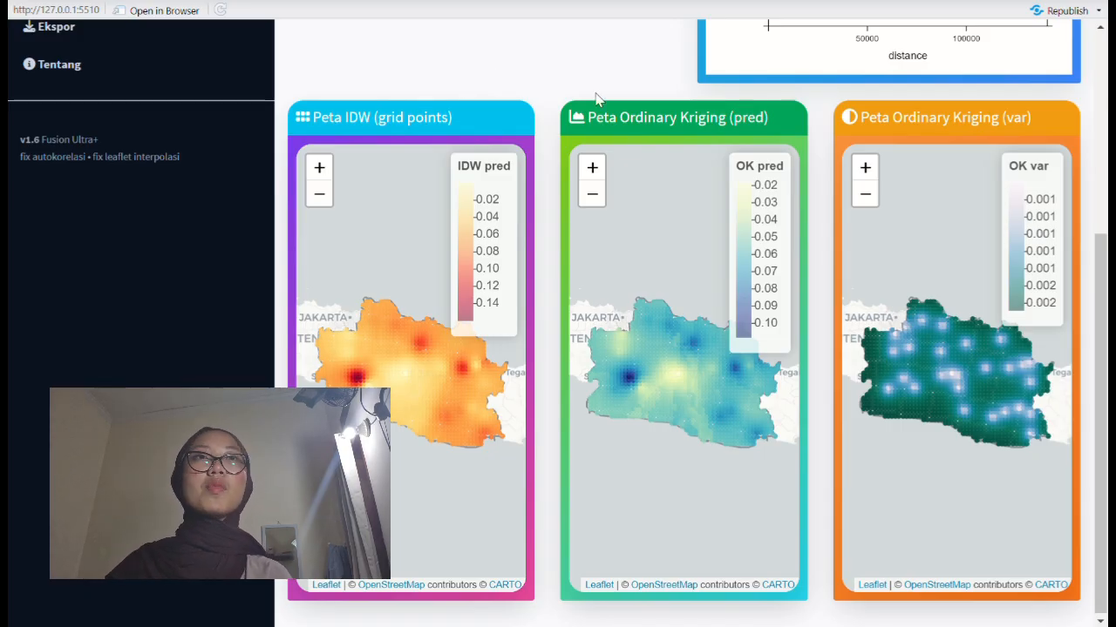
scroll(503, 119, "up", 2)
scroll(506, 117, "down", 2)
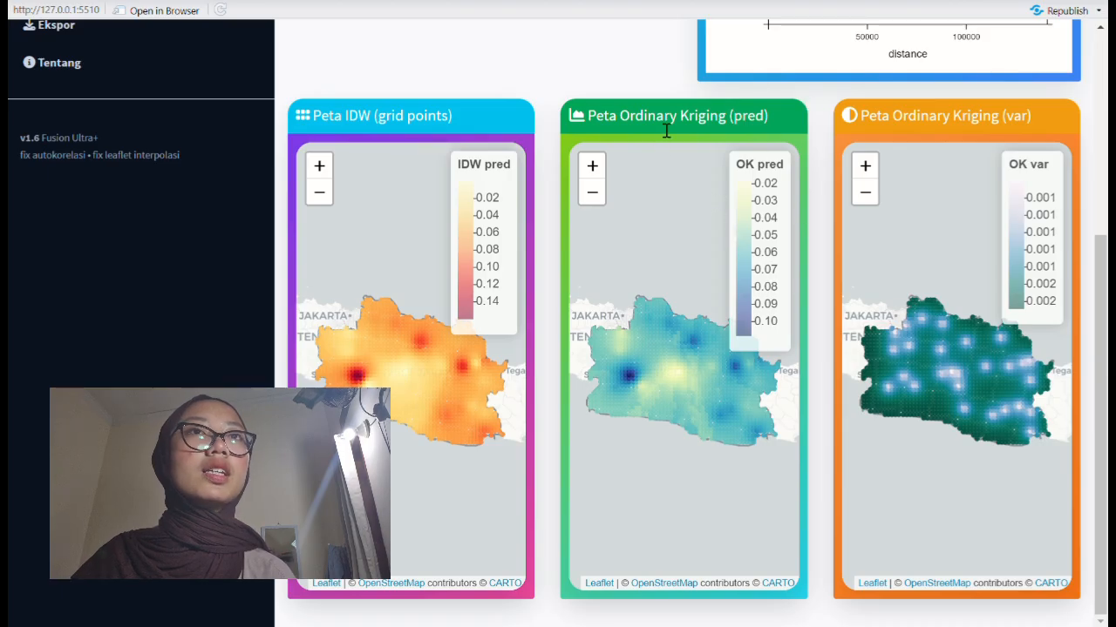
scroll(588, 98, "up", 2)
scroll(588, 99, "down", 1)
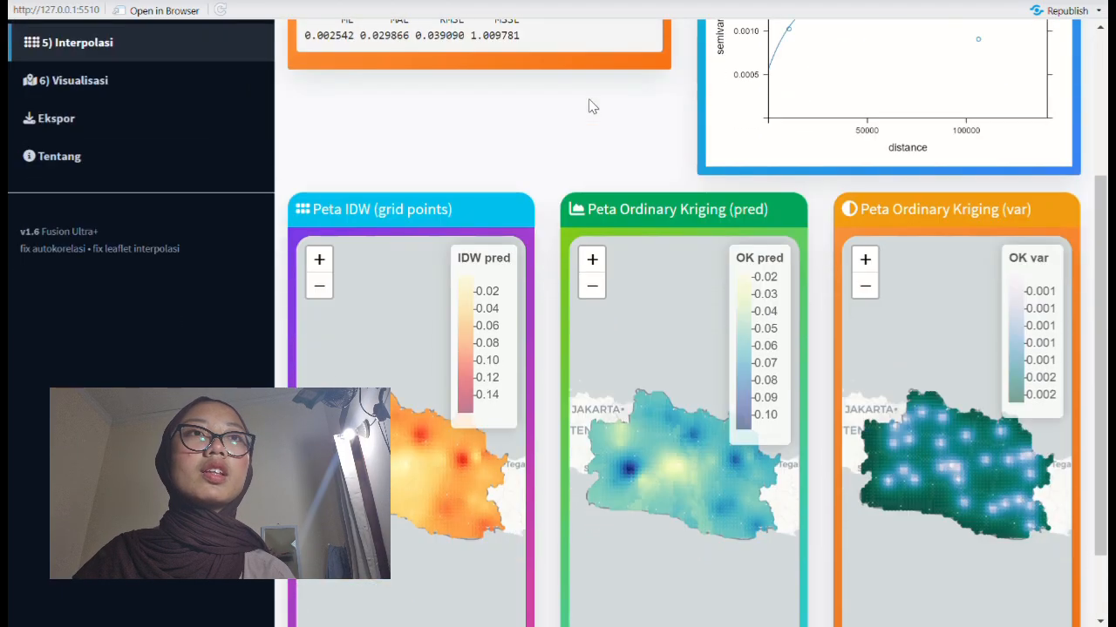
Open the Visualisasi section and examine the best model's fitted and residual maps and the Prediksi vs Aktual scatter plot.
scroll(588, 98, "up", 3)
left_click(184, 323)
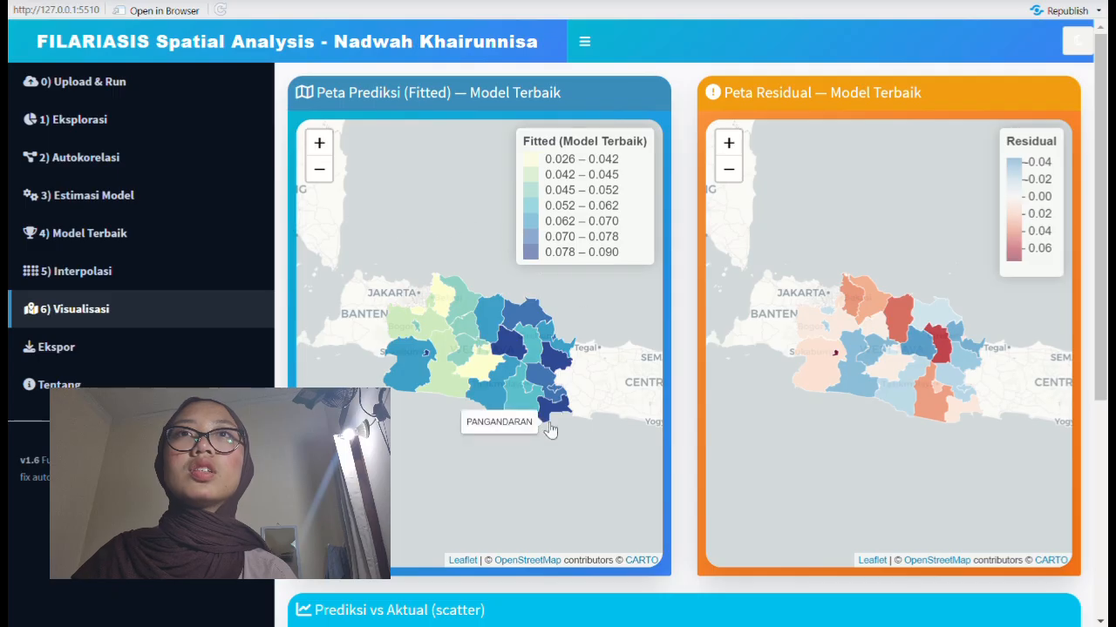
scroll(375, 582, "down", 1)
scroll(380, 584, "down", 1)
scroll(386, 585, "up", 3)
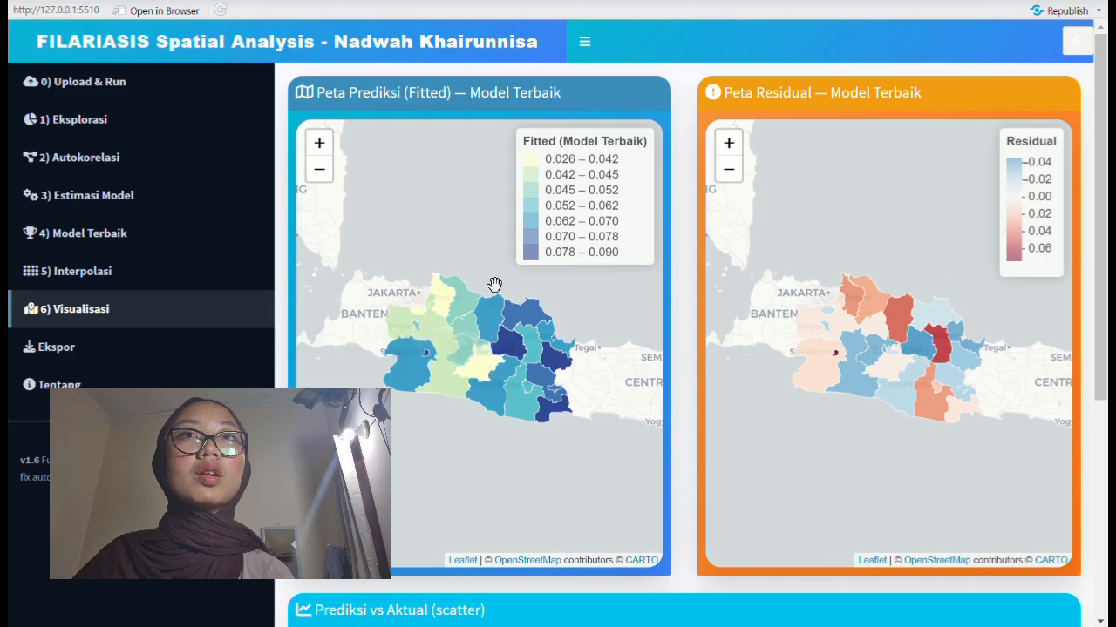
scroll(689, 367, "down", 4)
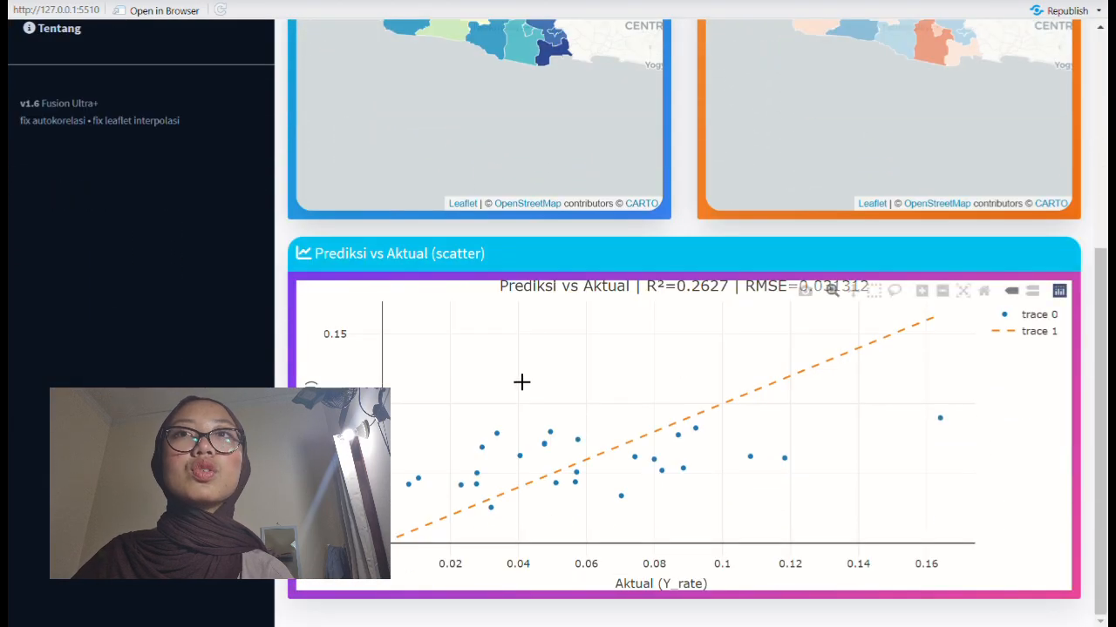